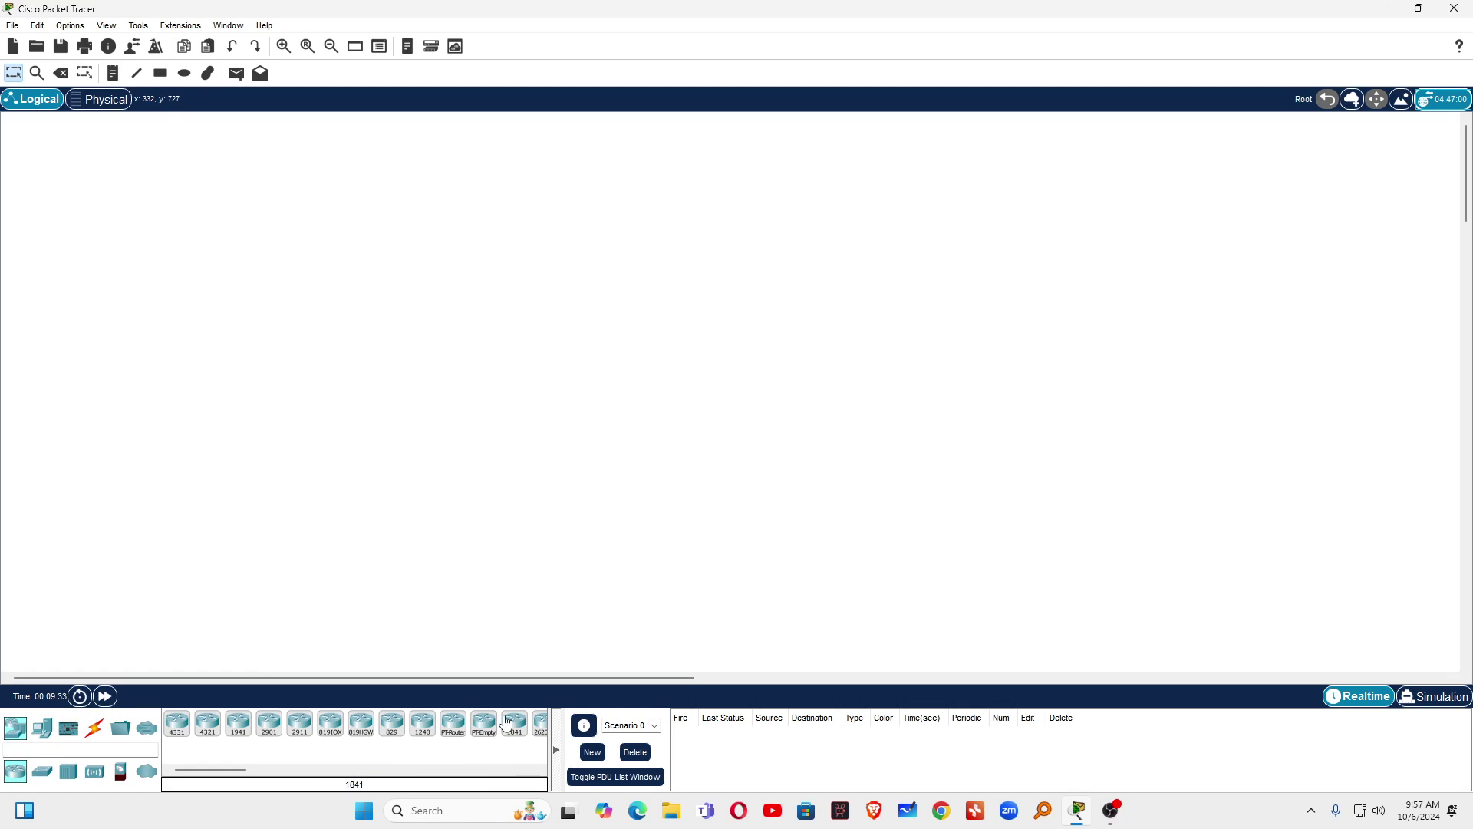
- Place two 1841 routers side by side, then four PCs (PC0–PC3) along the bottom
{"action": "left_click_drag", "start_coordinate": [515, 726], "coordinate": [449, 245]}
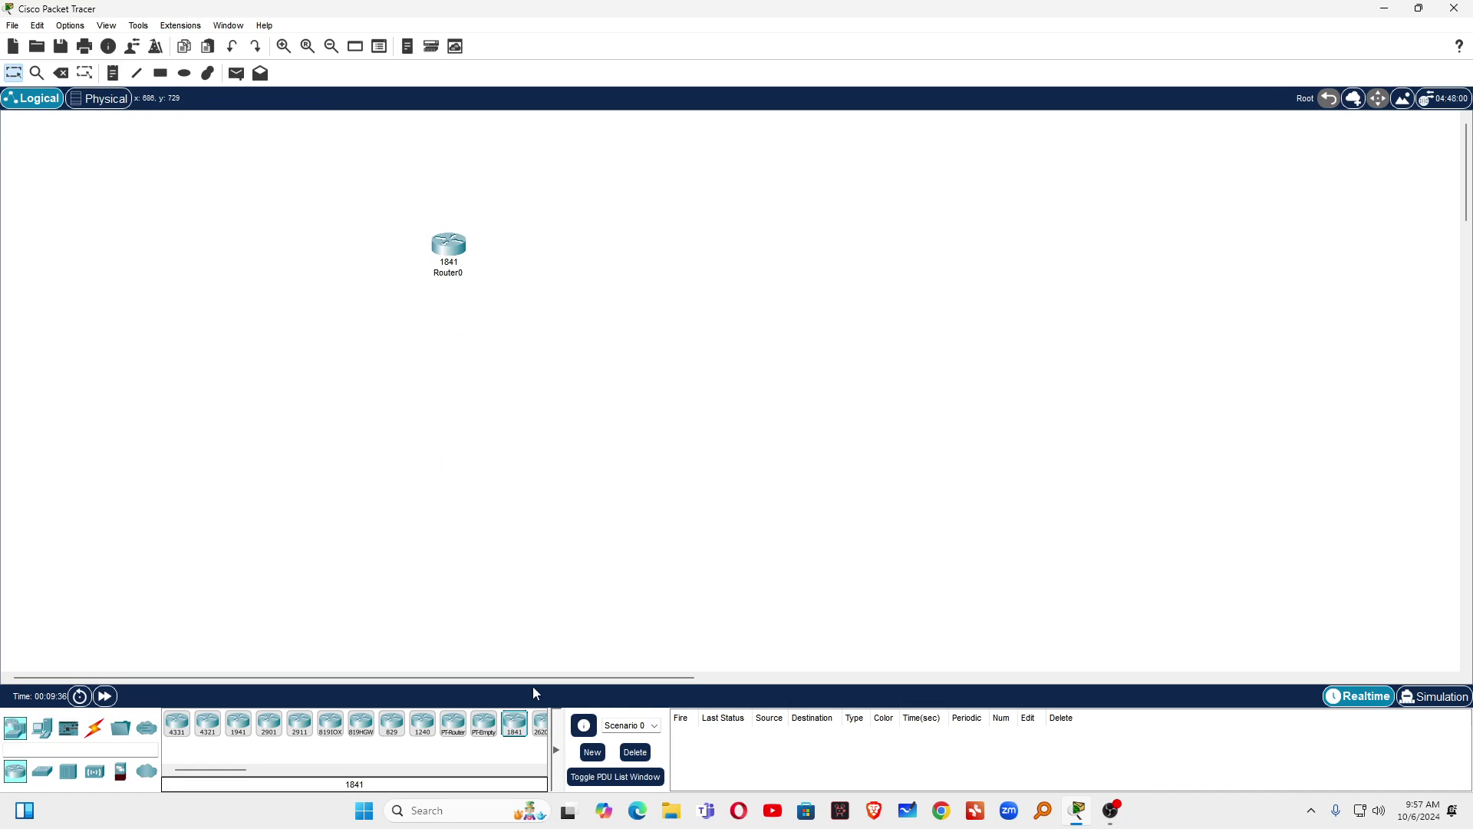
{"action": "left_click_drag", "start_coordinate": [524, 727], "coordinate": [803, 246]}
{"action": "left_click", "coordinate": [42, 727]}
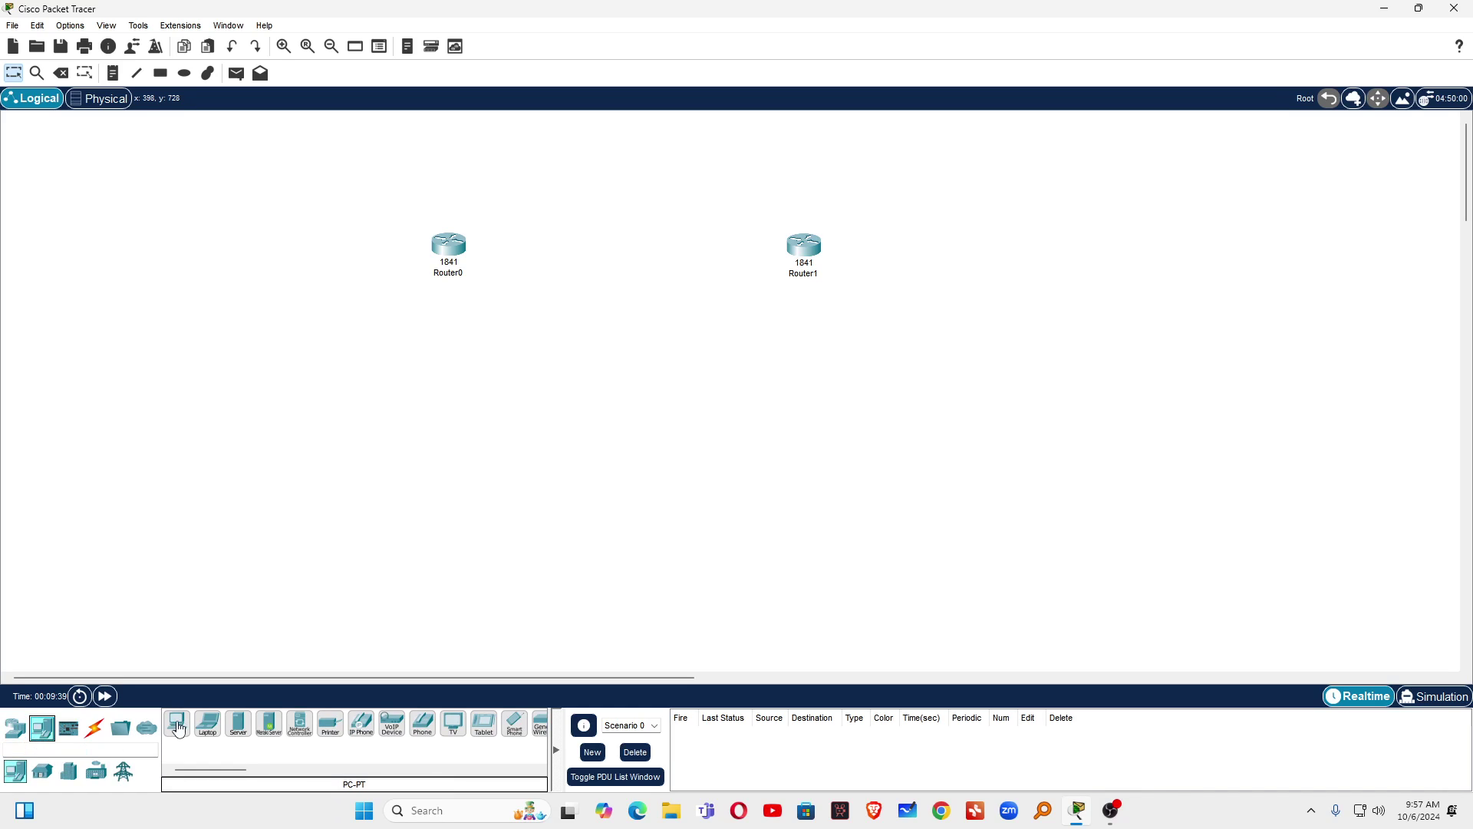
{"action": "left_click_drag", "start_coordinate": [177, 722], "coordinate": [310, 548]}
{"action": "left_click_drag", "start_coordinate": [185, 721], "coordinate": [187, 716]}
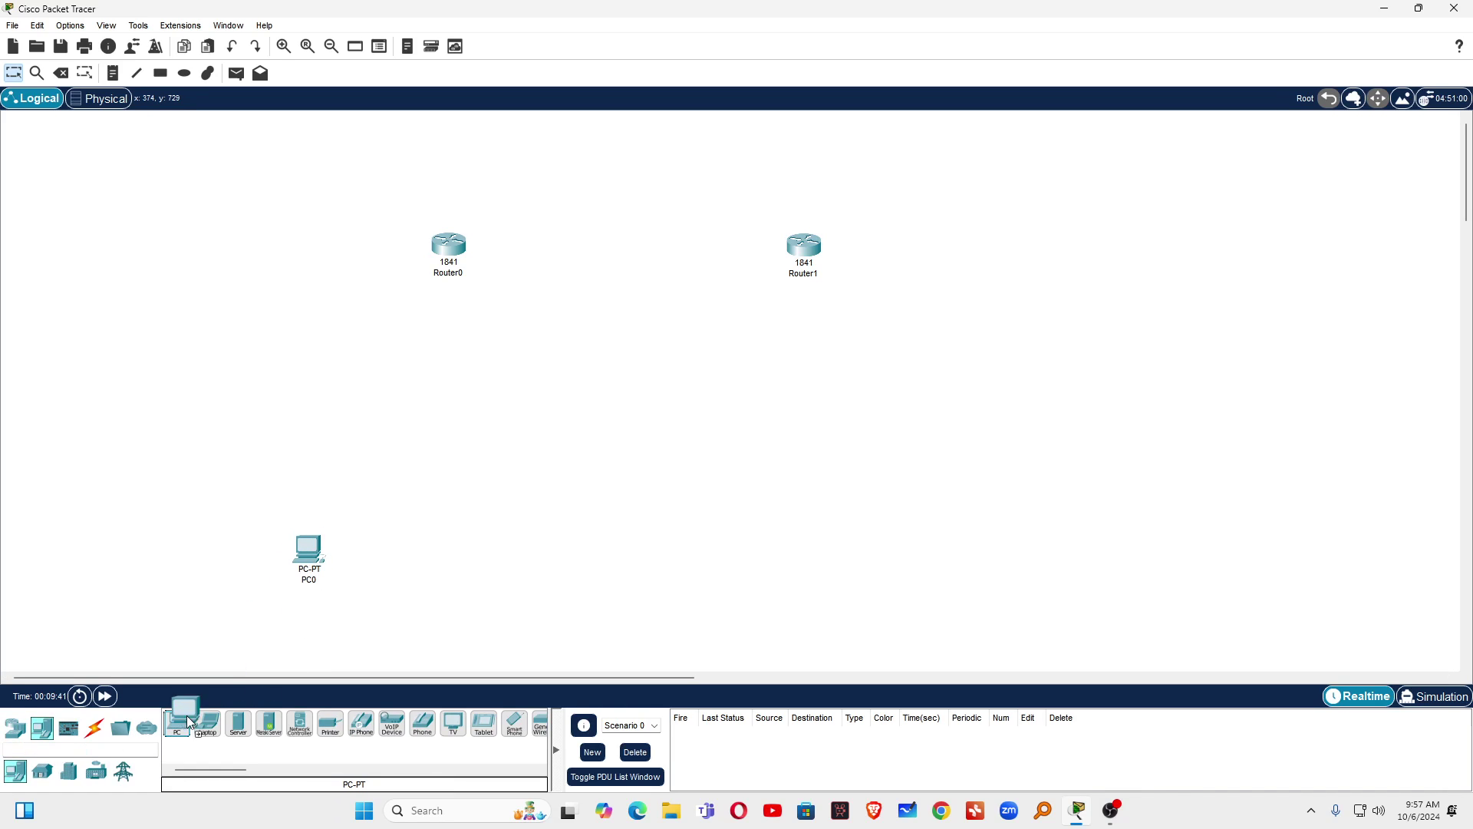
{"action": "left_click_drag", "start_coordinate": [402, 556], "coordinate": [404, 554]}
{"action": "left_click_drag", "start_coordinate": [177, 723], "coordinate": [606, 615]}
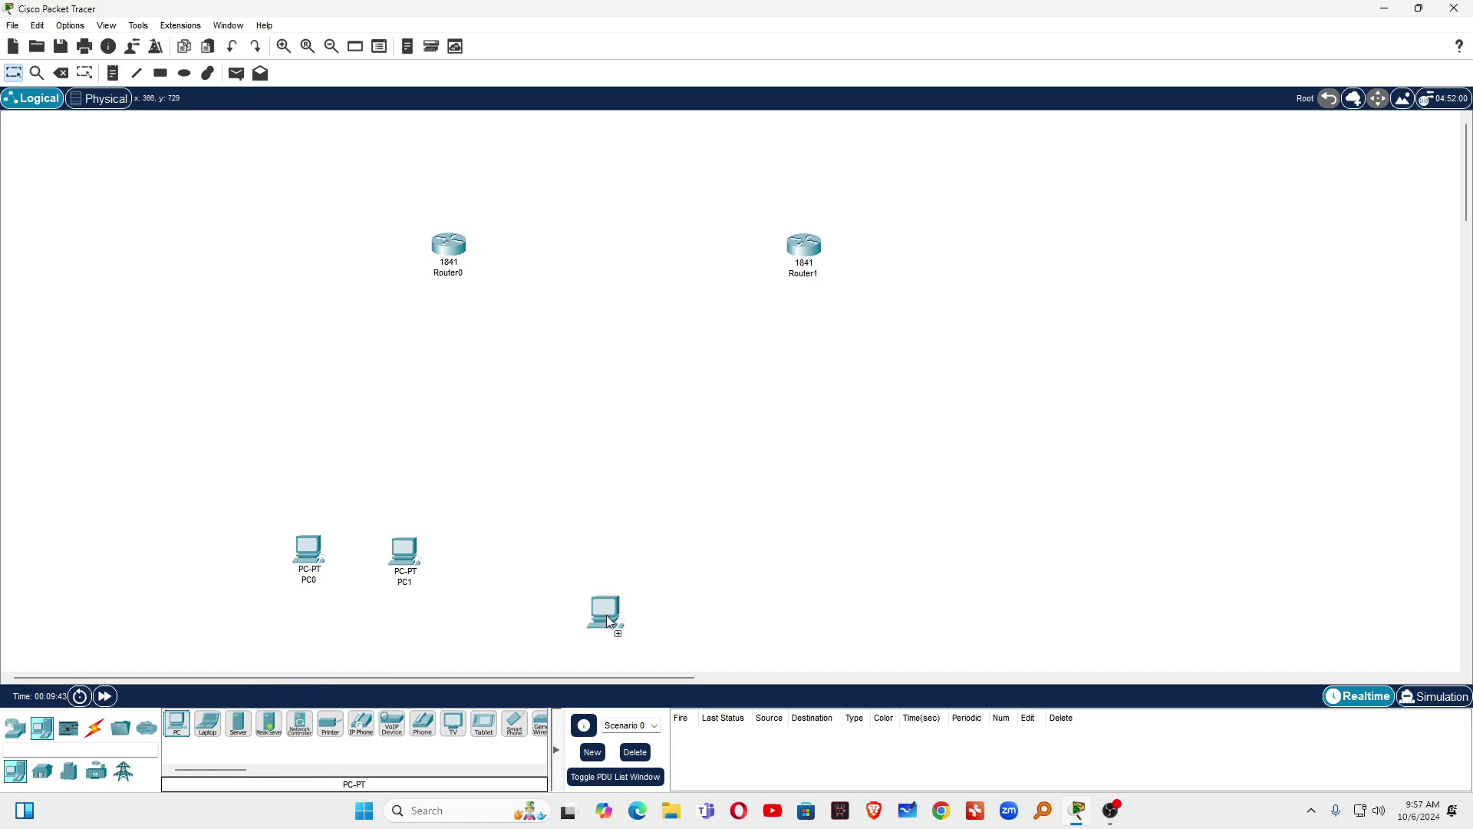
{"action": "left_click_drag", "start_coordinate": [785, 557], "coordinate": [785, 558]}
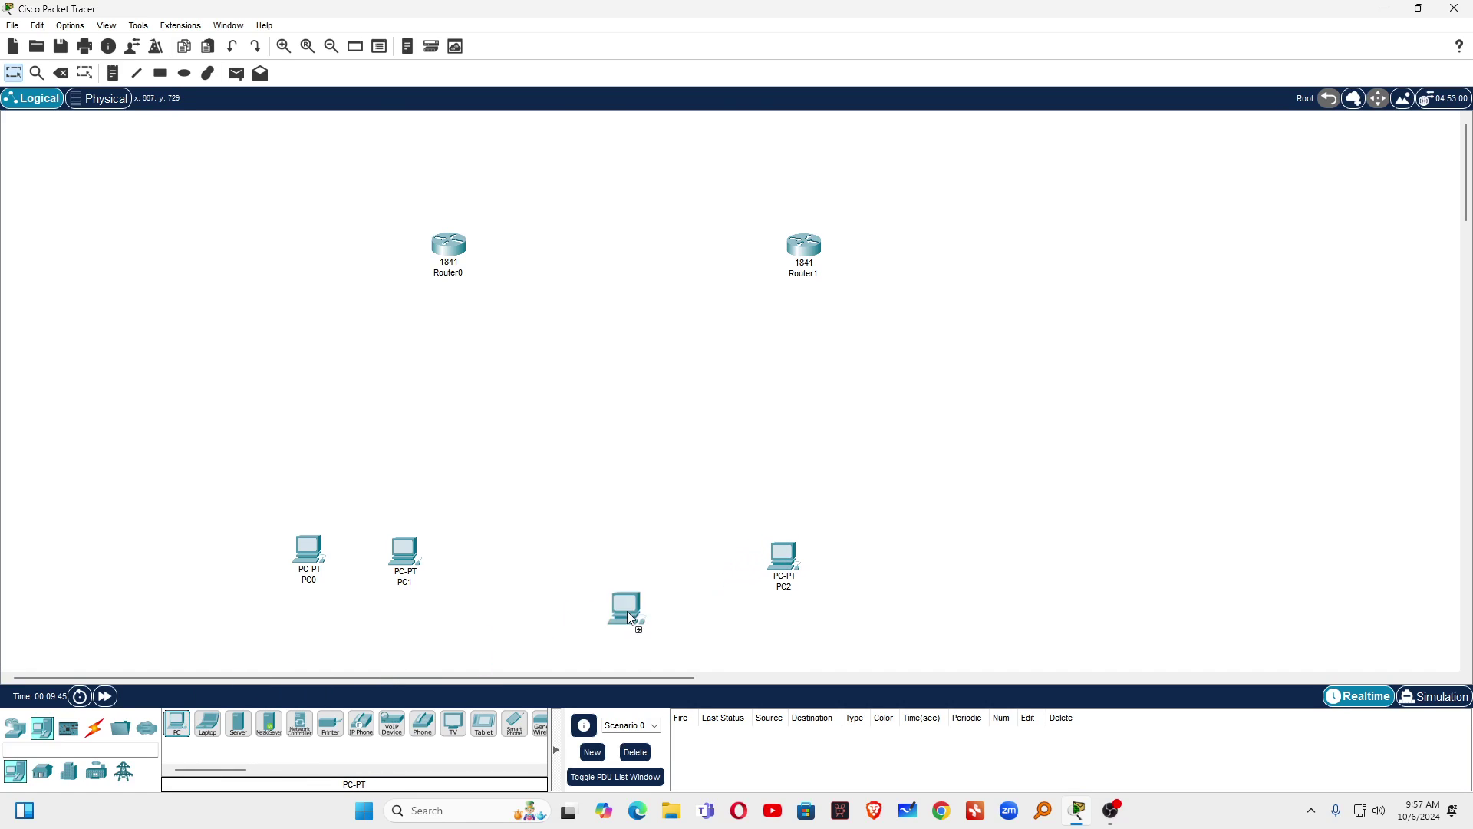
{"action": "left_click_drag", "start_coordinate": [627, 613], "coordinate": [926, 548]}
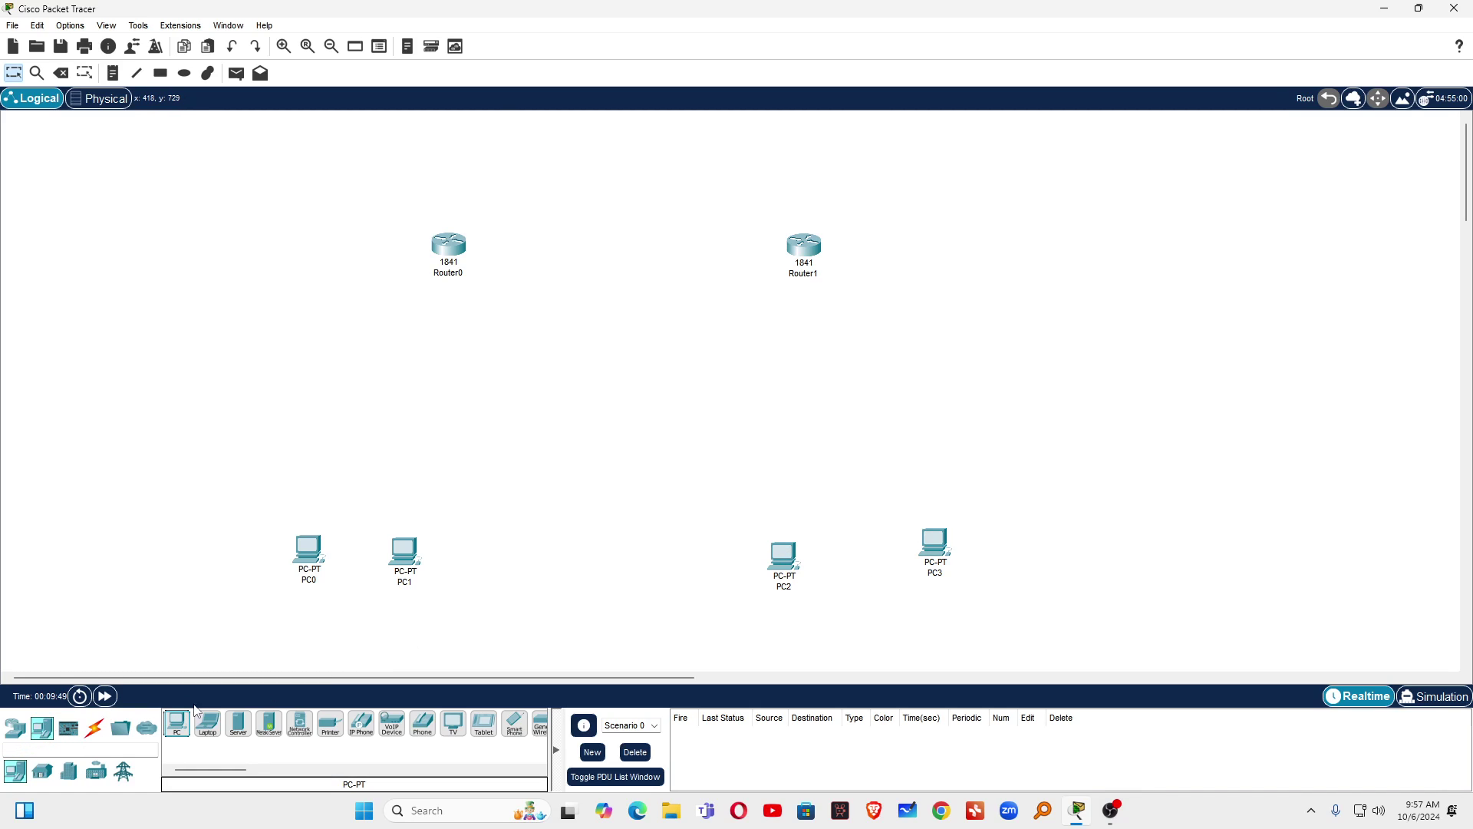
- Add four servers: Server0–Server2 at the lower left and Server3 below Router1
{"action": "left_click_drag", "start_coordinate": [244, 710], "coordinate": [246, 532]}
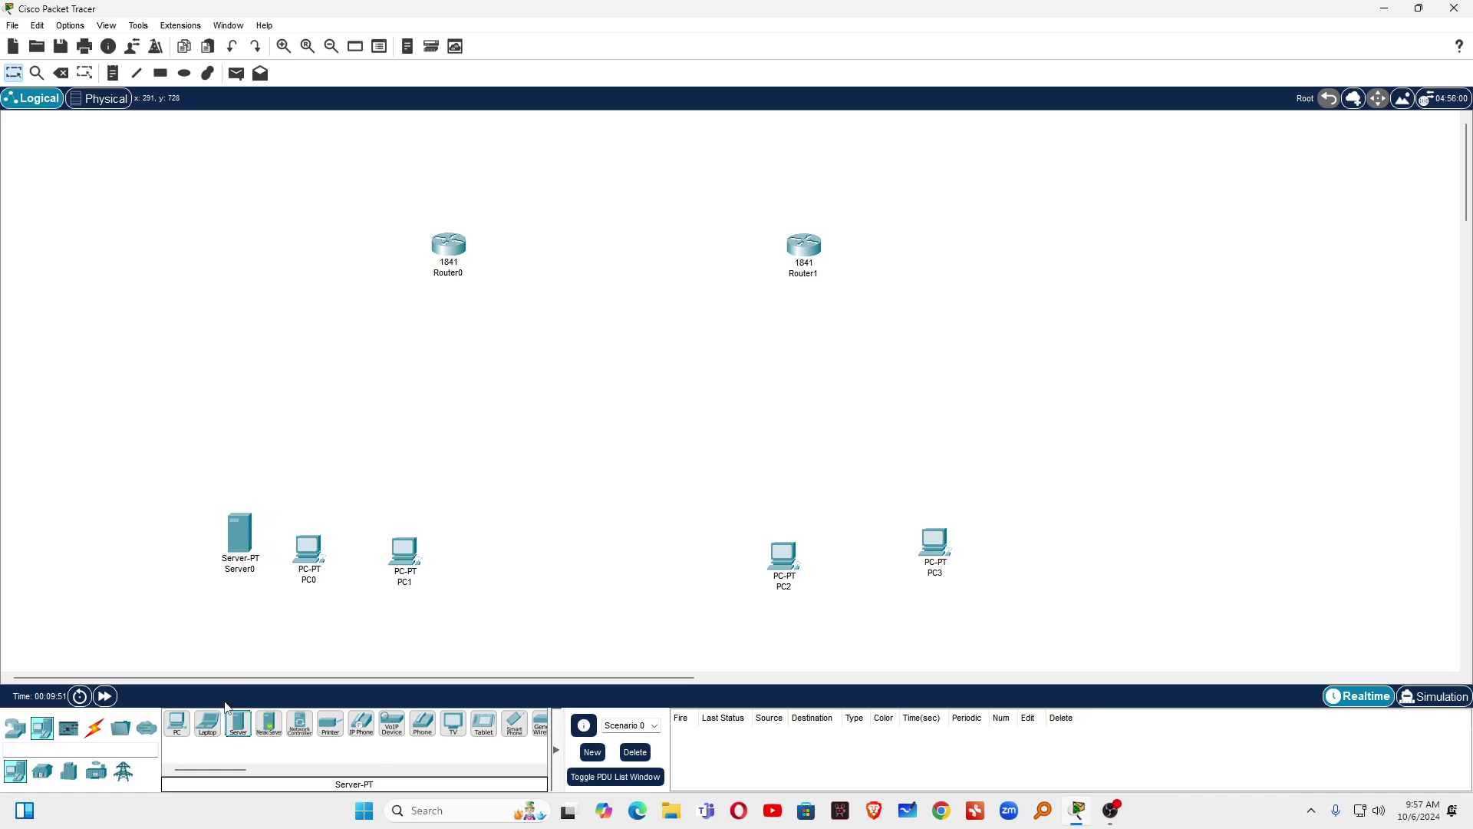
{"action": "left_click", "coordinate": [190, 521]}
{"action": "left_click", "coordinate": [139, 504]}
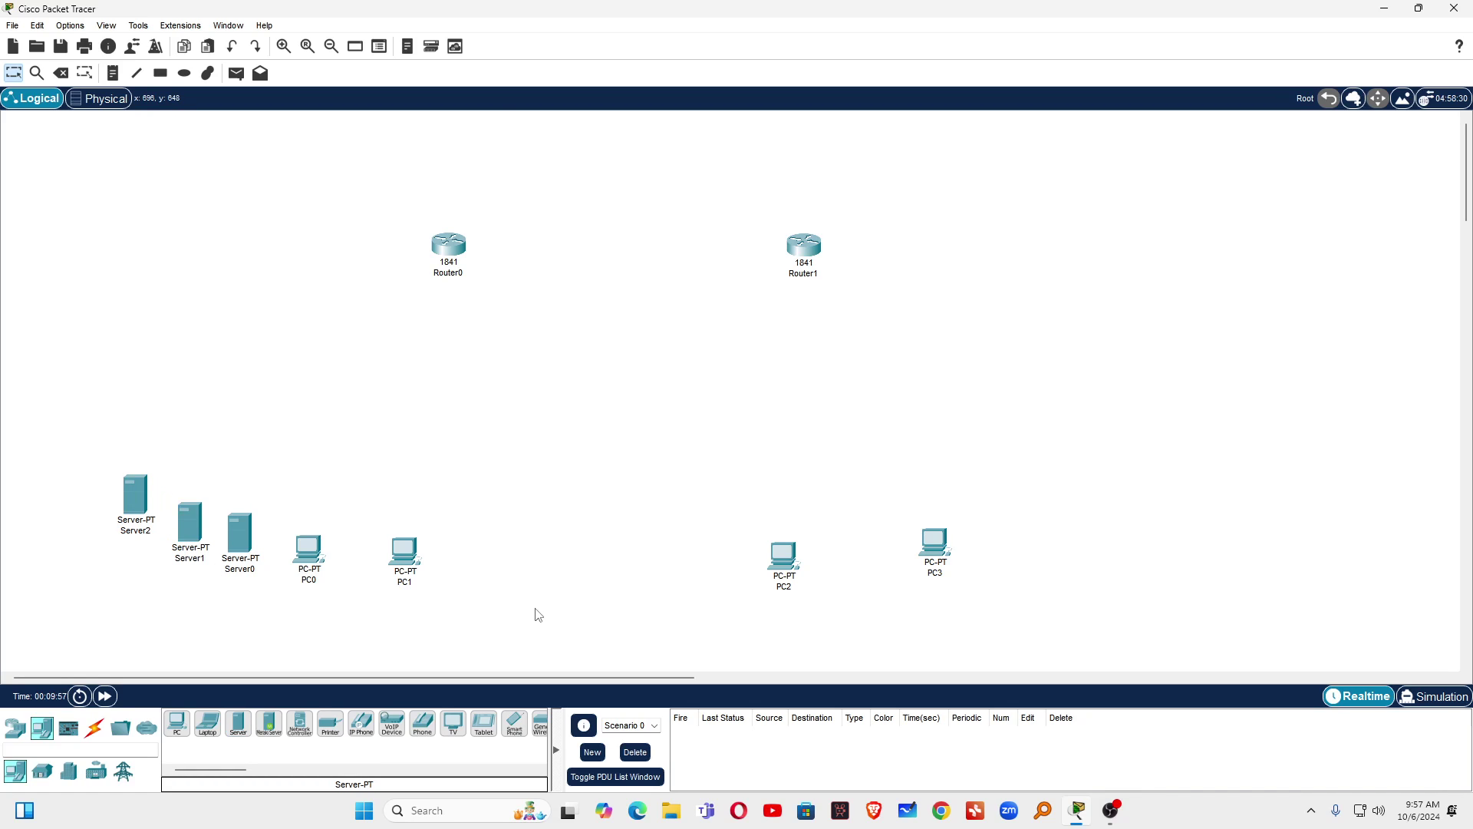
{"action": "left_click", "coordinate": [238, 723]}
{"action": "left_click", "coordinate": [839, 427]}
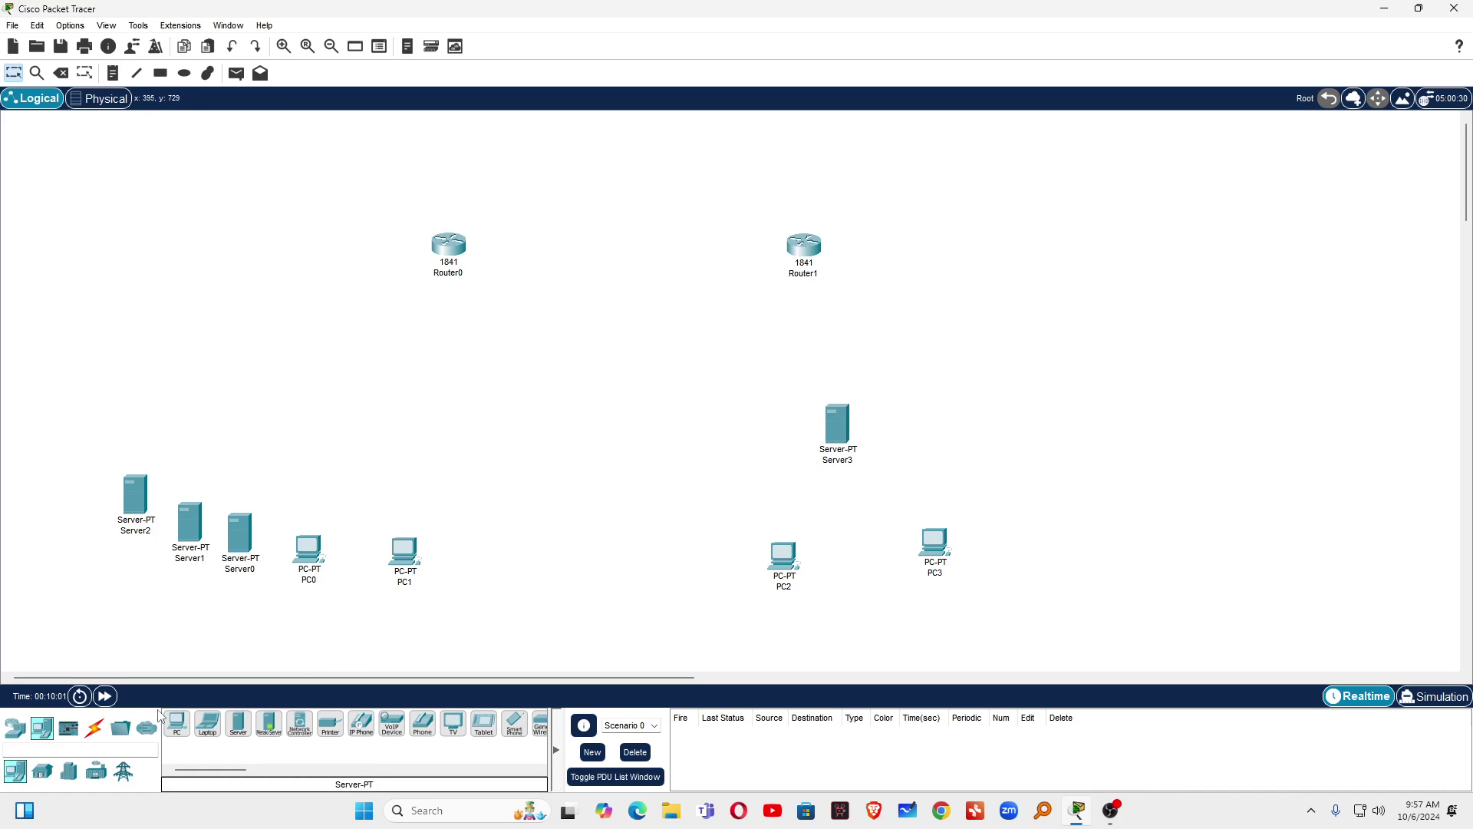
- Add three 2960 switches: Switch0 below Router0, Switch1 below Router1, and Switch2 between PC2 and PC3
{"action": "left_click", "coordinate": [16, 728]}
{"action": "left_click", "coordinate": [42, 770]}
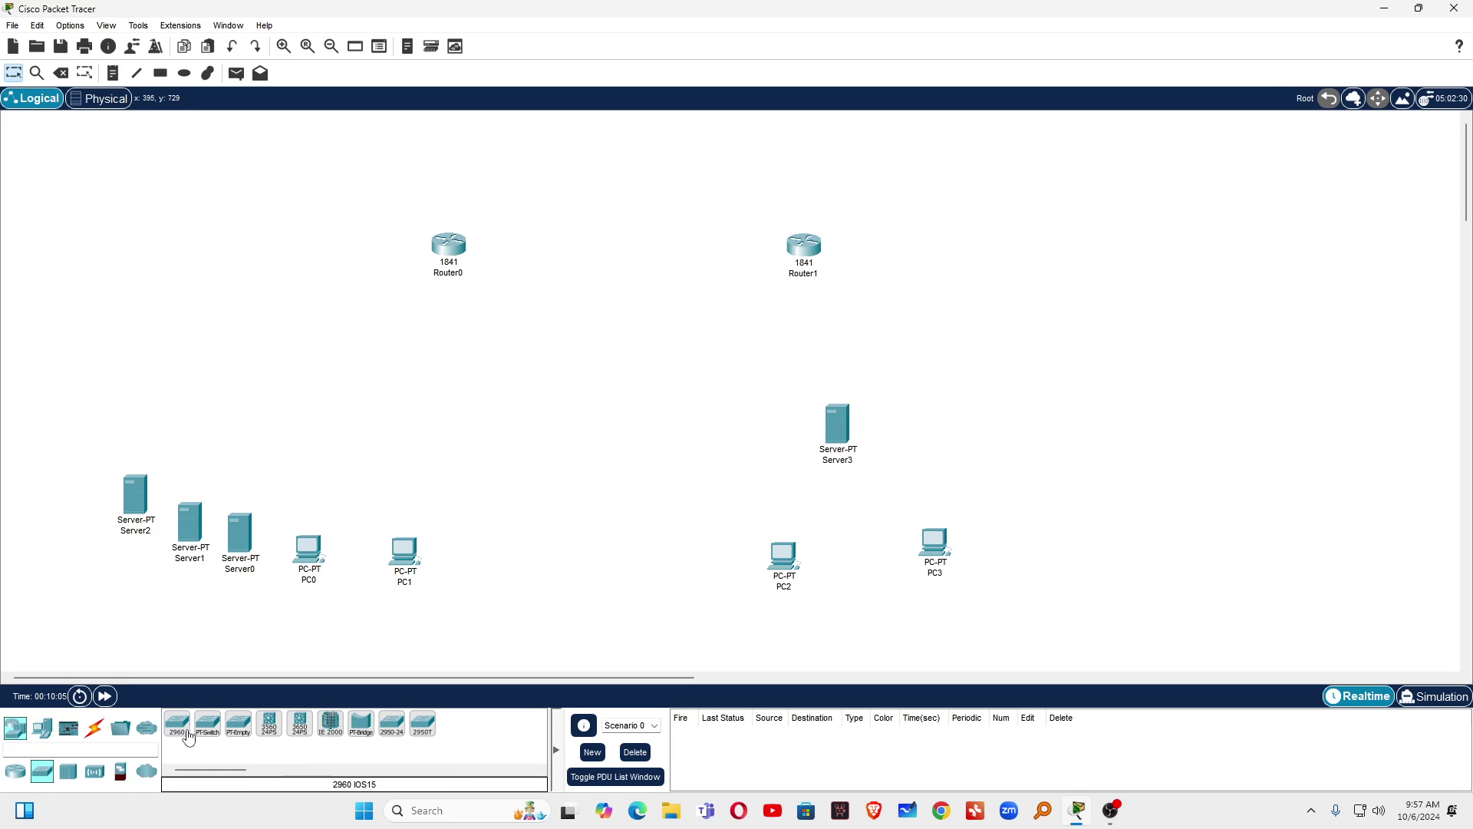
{"action": "left_click", "coordinate": [178, 725]}
{"action": "left_click", "coordinate": [322, 424]}
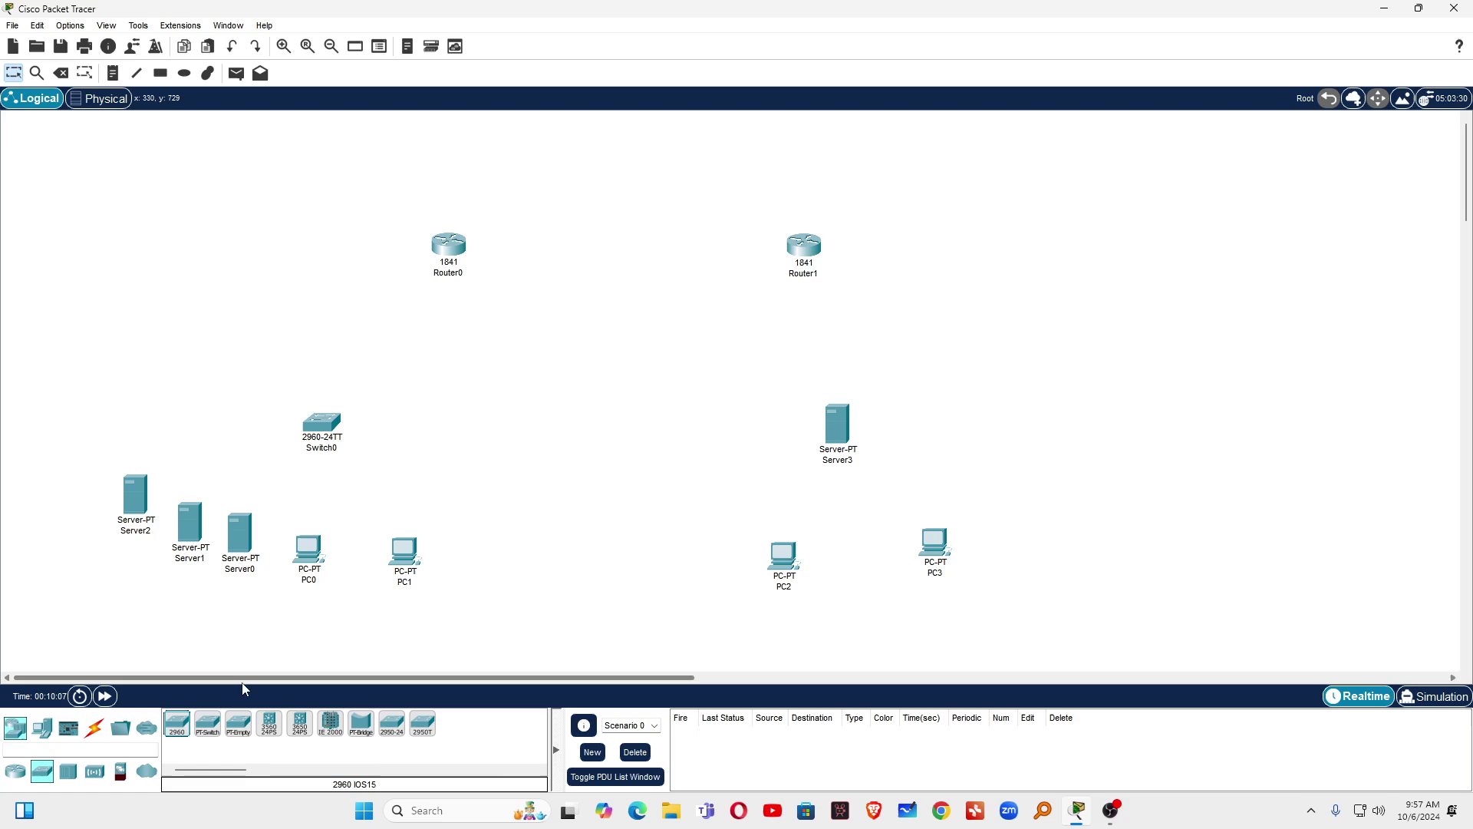
{"action": "left_click", "coordinate": [177, 725]}
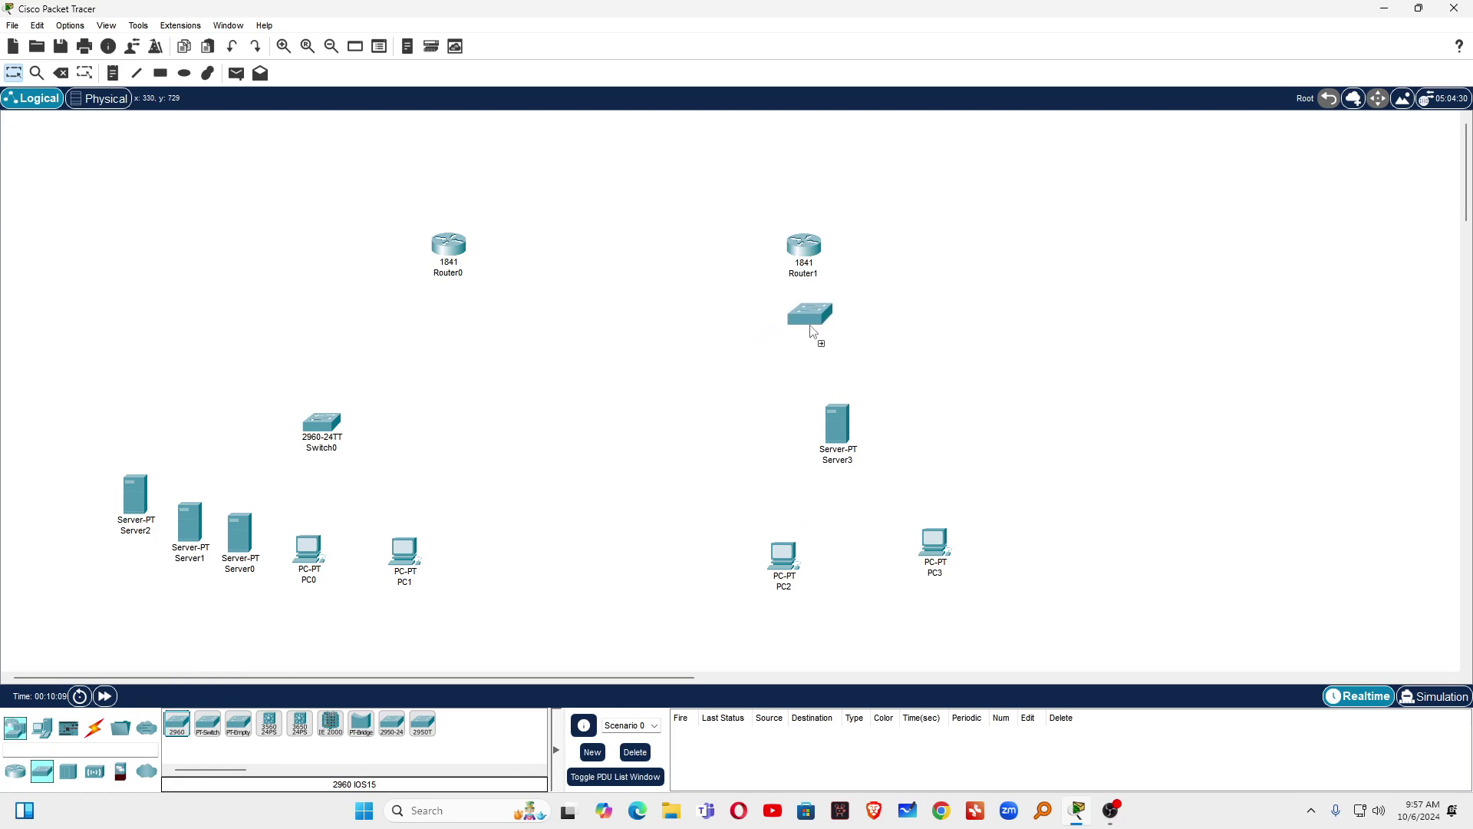
{"action": "left_click", "coordinate": [830, 332]}
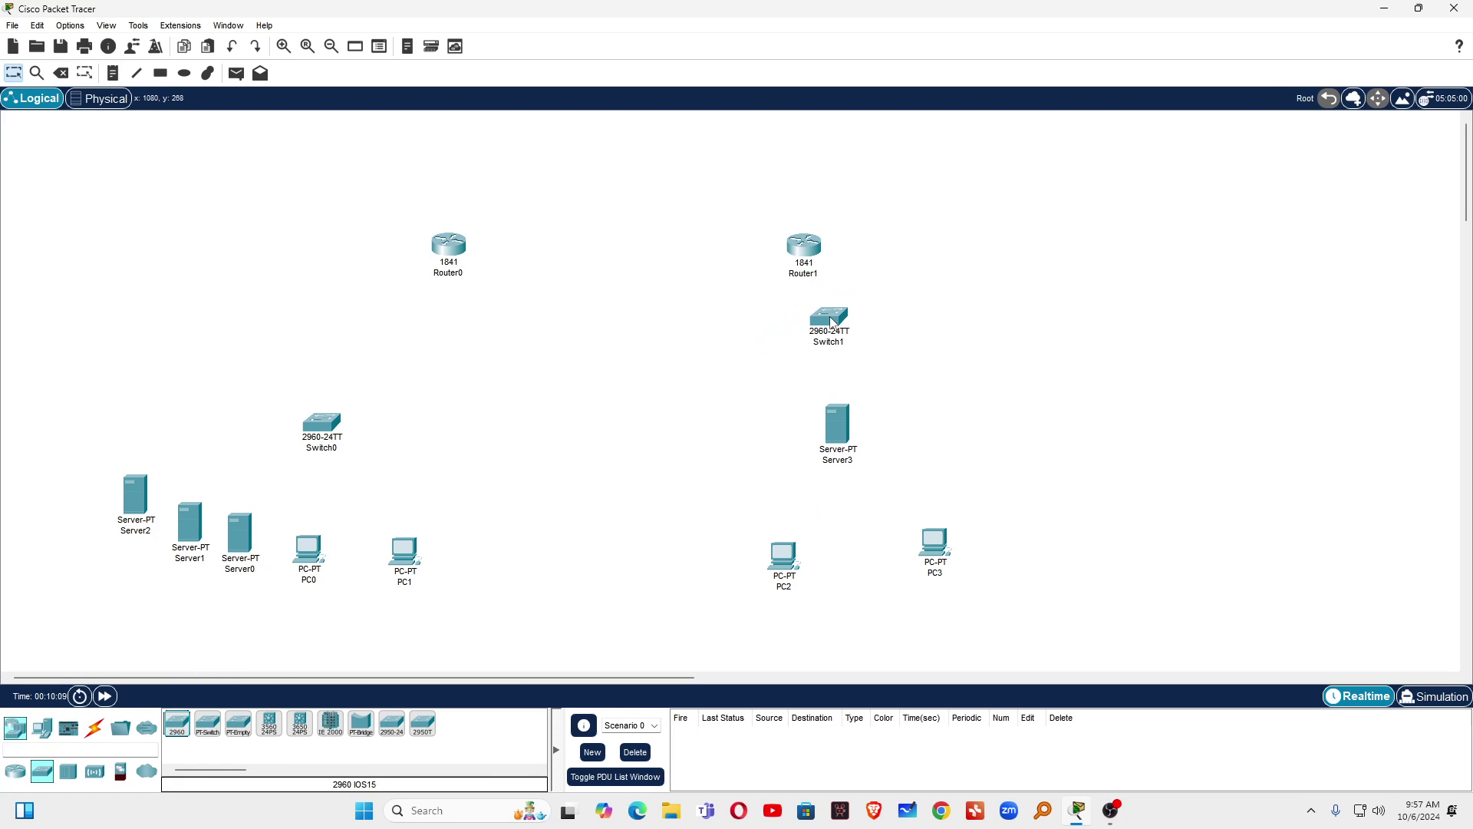
{"action": "left_click", "coordinate": [177, 725]}
{"action": "left_click", "coordinate": [854, 528]}
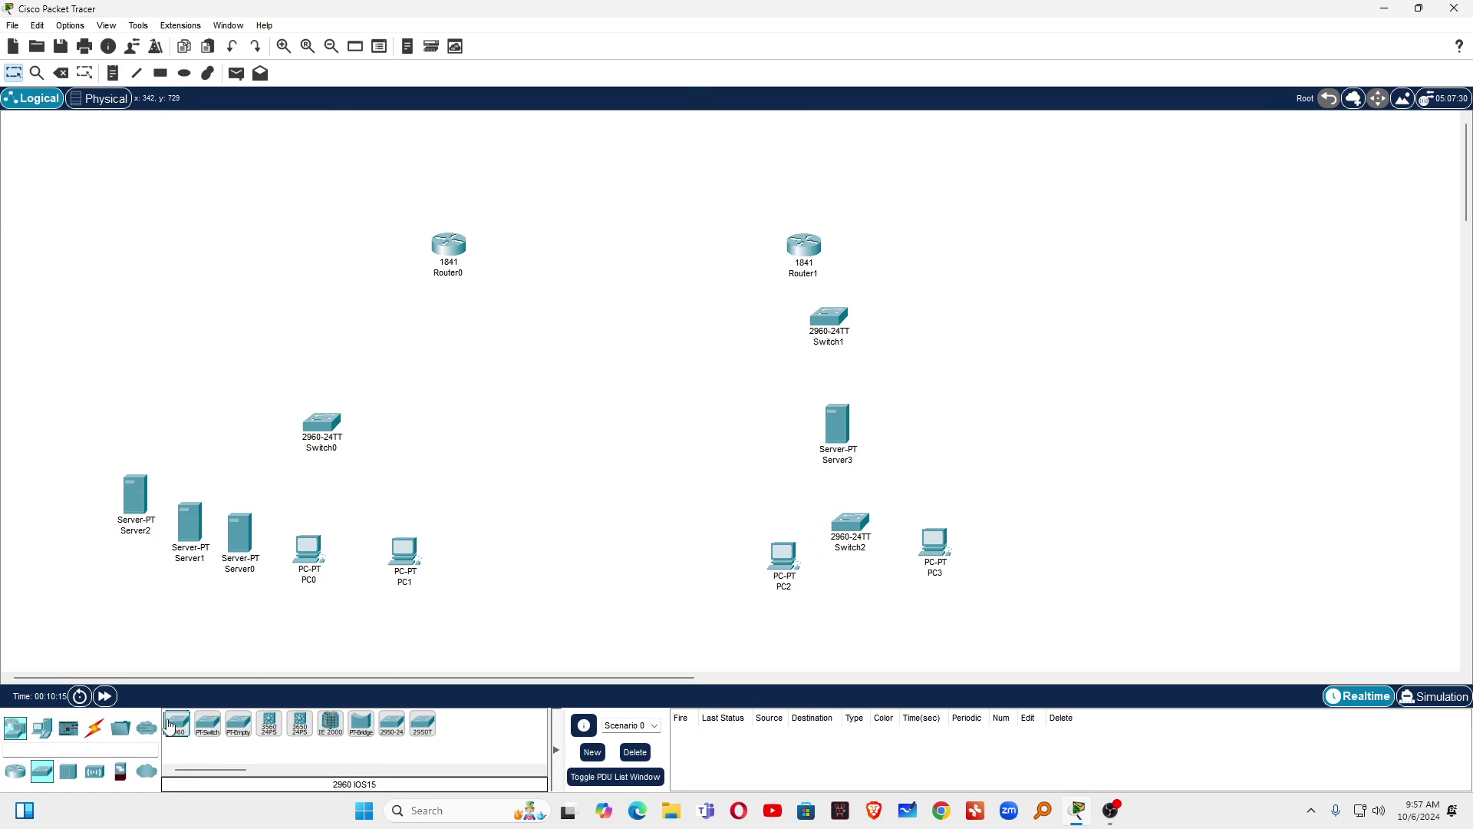
- Auto-cable Router0 to Router1 on Fa0/0, Switch0 to Router0, and Router1 to Switch1 on Fa0/1
{"action": "left_click", "coordinate": [95, 727]}
{"action": "left_click", "coordinate": [176, 724]}
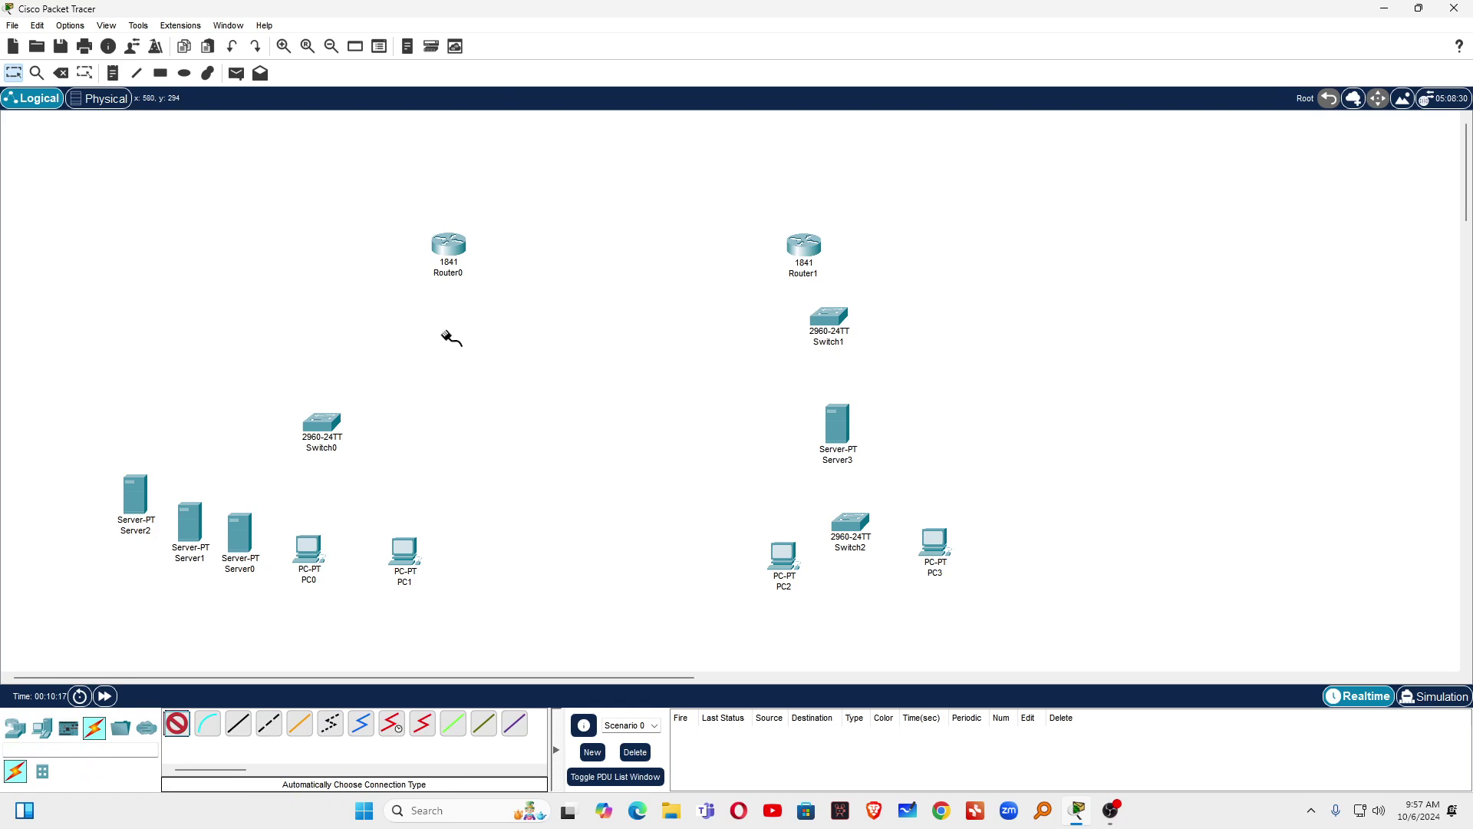
{"action": "left_click", "coordinate": [460, 247]}
{"action": "left_click", "coordinate": [828, 251]}
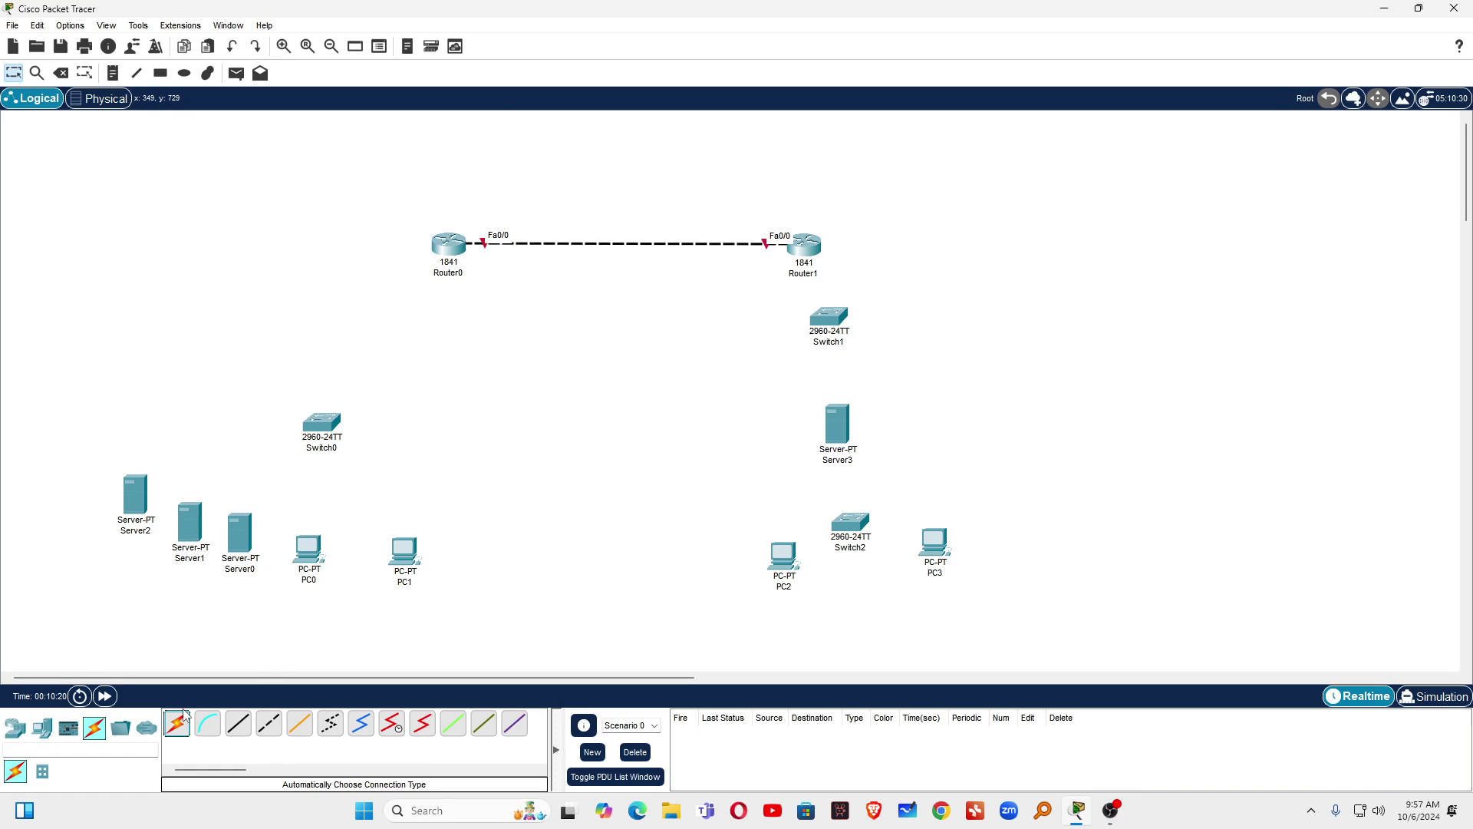
{"action": "left_click", "coordinate": [182, 717]}
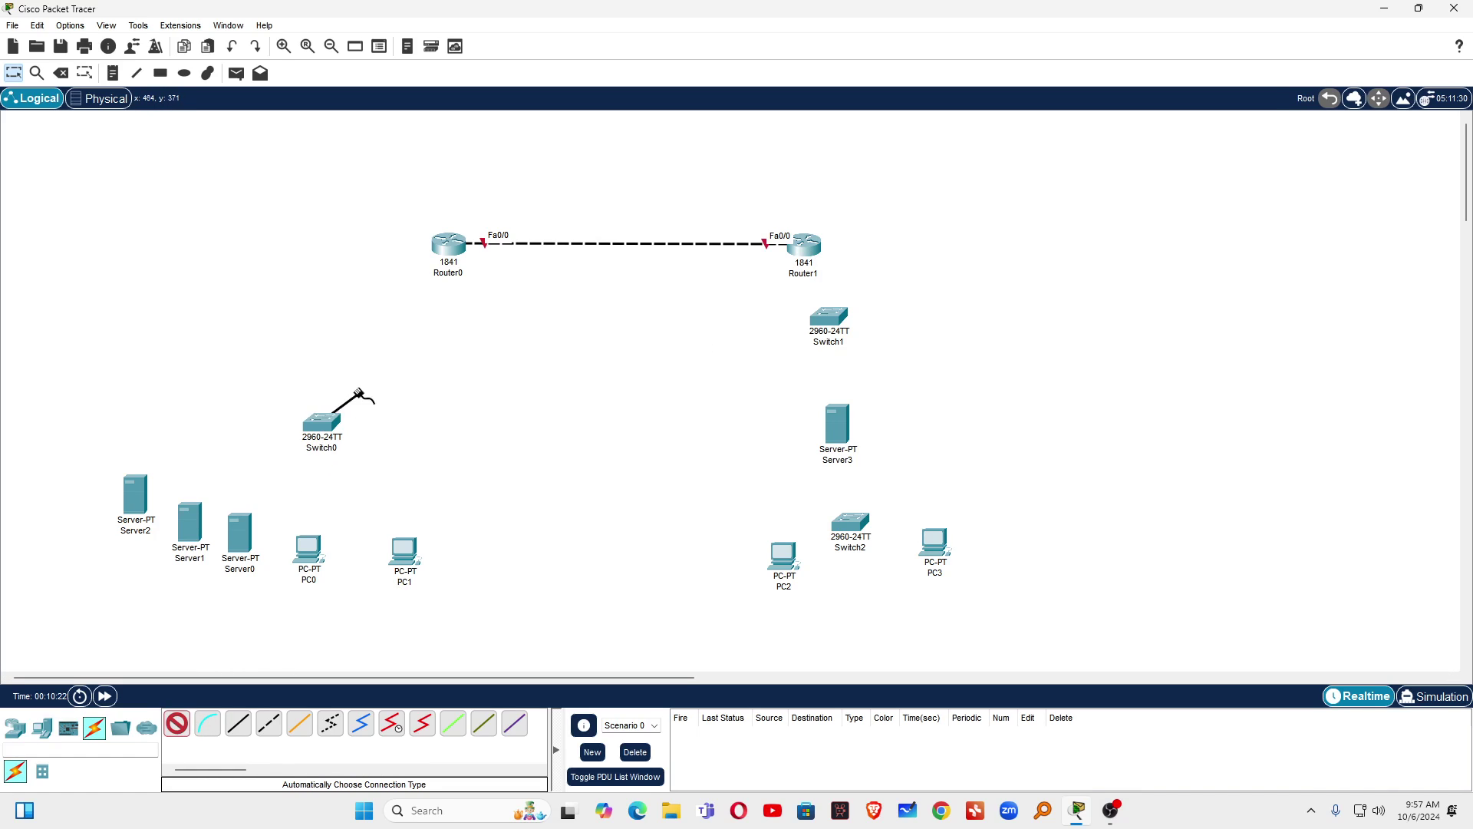
{"action": "left_click", "coordinate": [448, 244]}
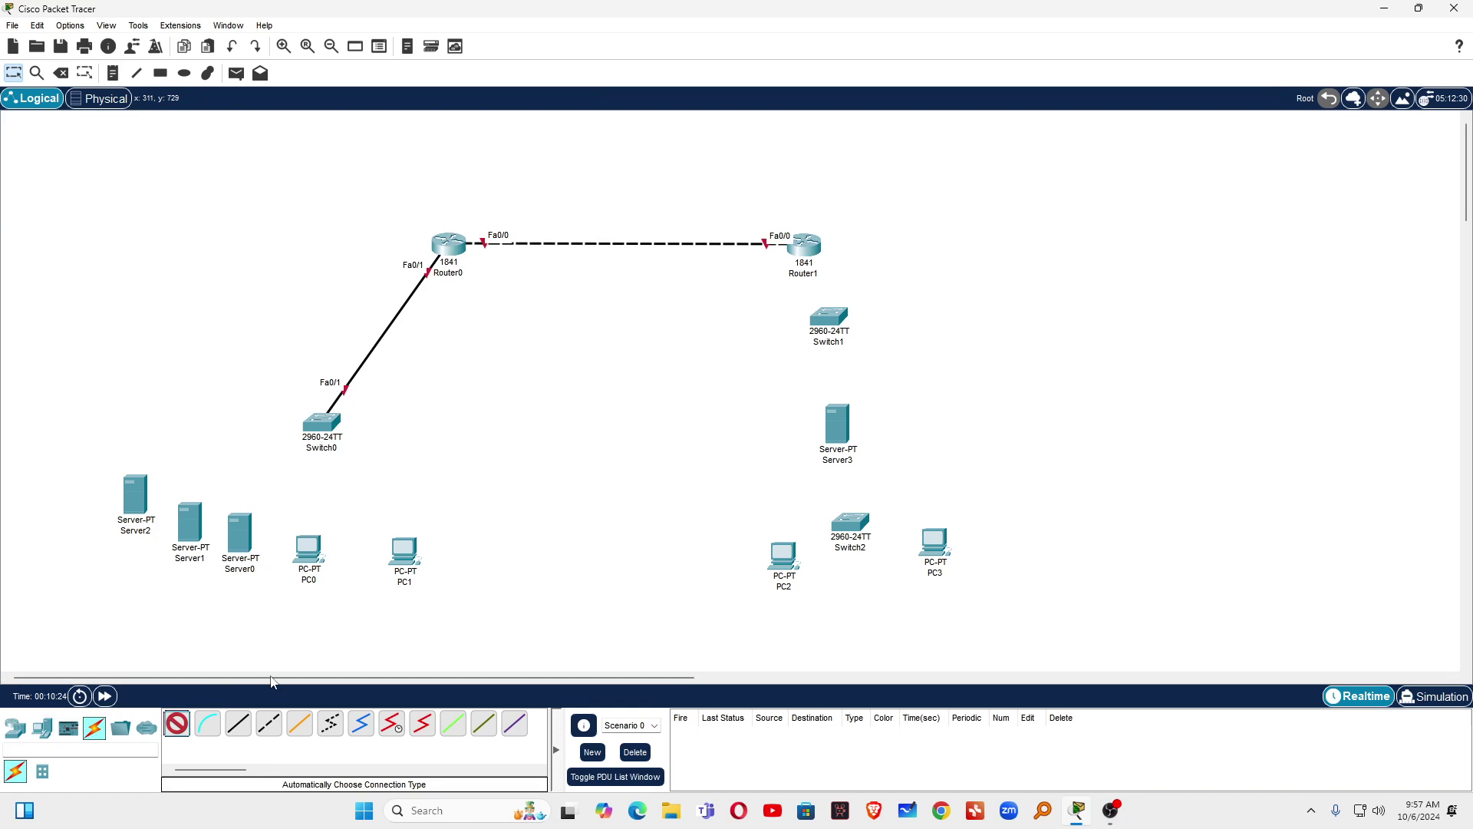
{"action": "left_click", "coordinate": [803, 246]}
{"action": "left_click", "coordinate": [833, 327]}
{"action": "left_click_drag", "start_coordinate": [833, 327], "coordinate": [835, 350]}
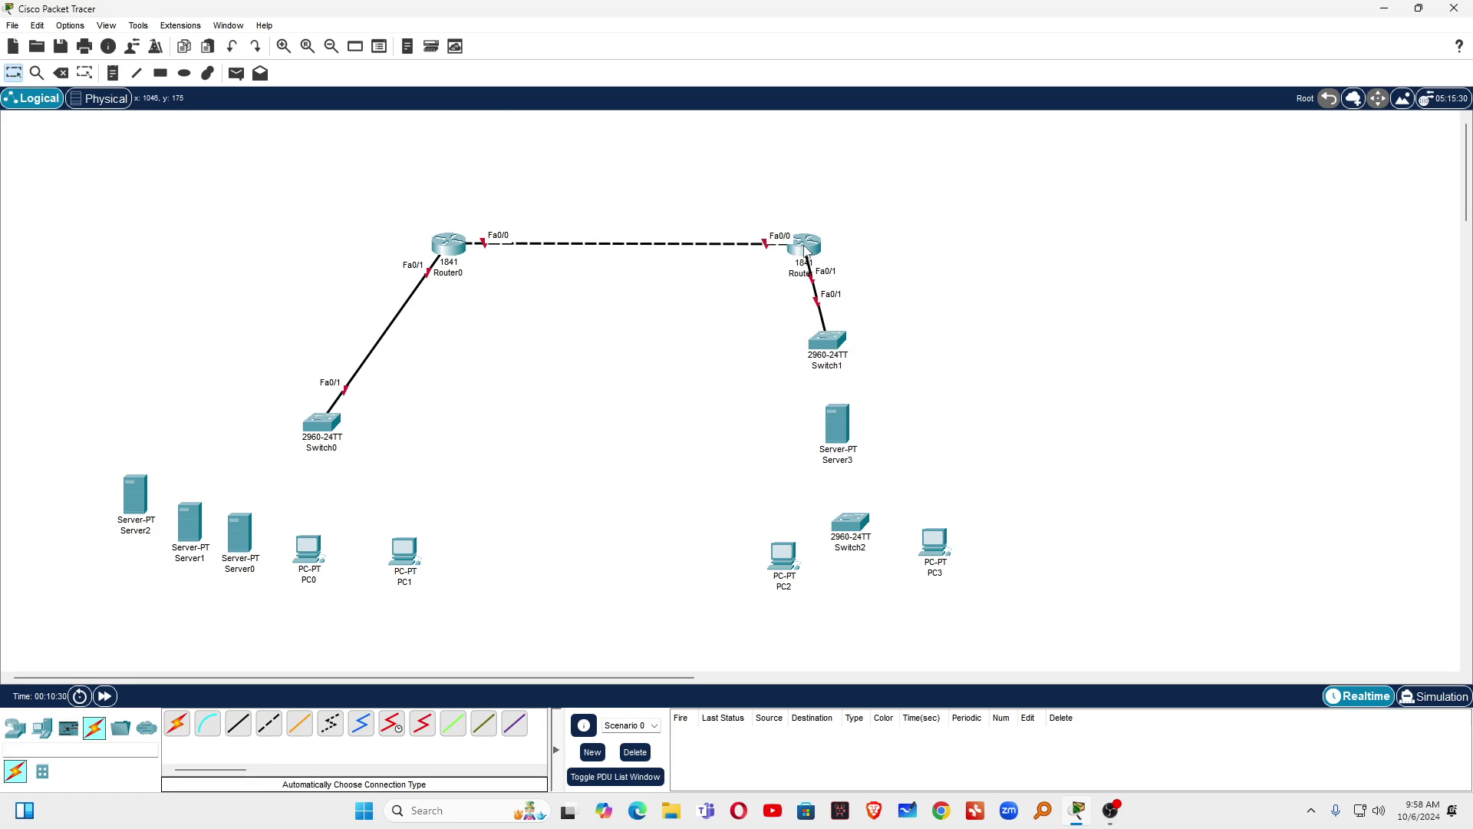
- Zoom in and realign both routers level, Switch0, Switch1, and Server3 right of Switch1
{"action": "left_click", "coordinate": [284, 46]}
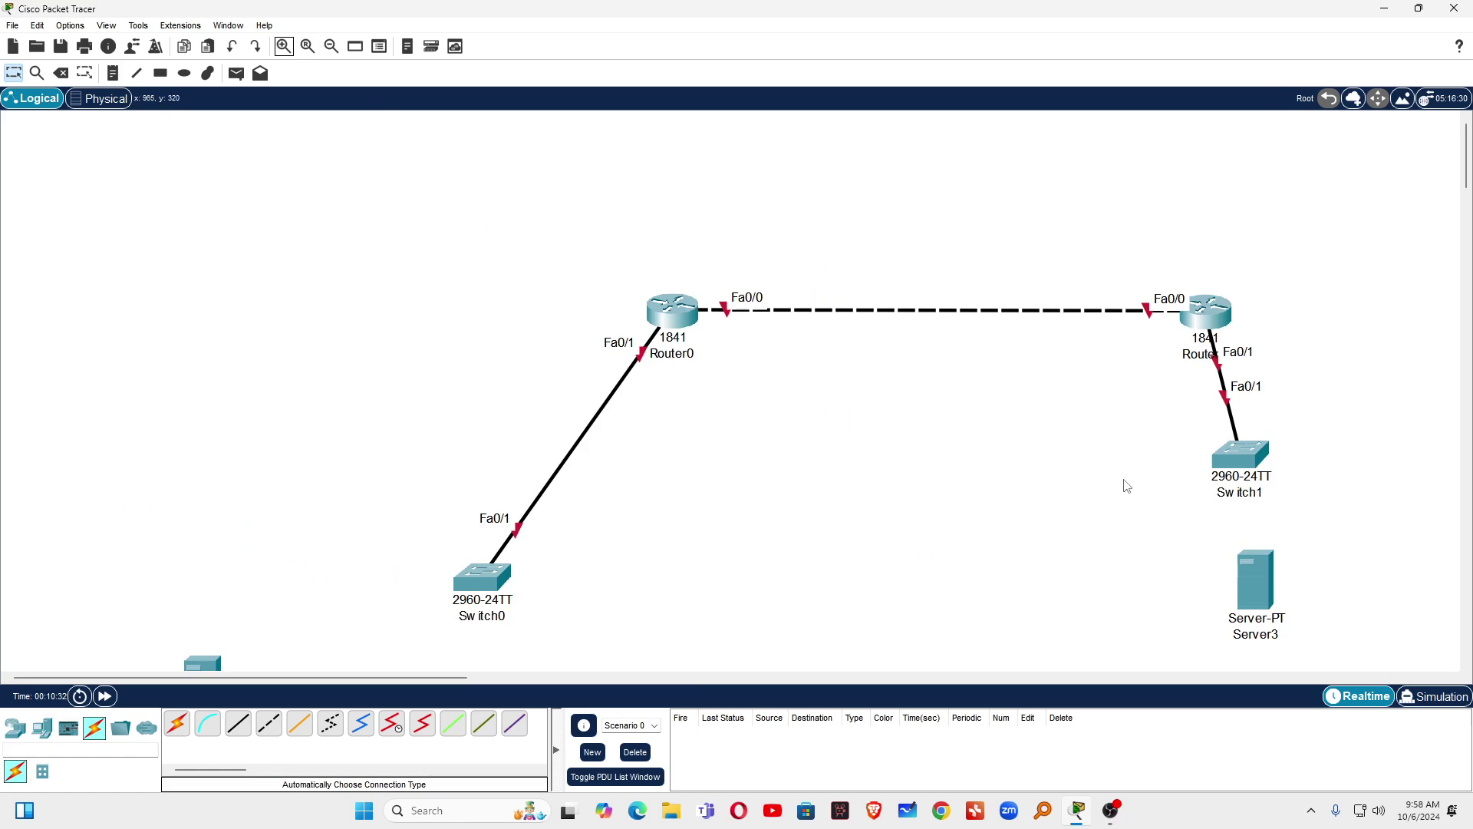
{"action": "left_click_drag", "start_coordinate": [460, 679], "coordinate": [562, 650]}
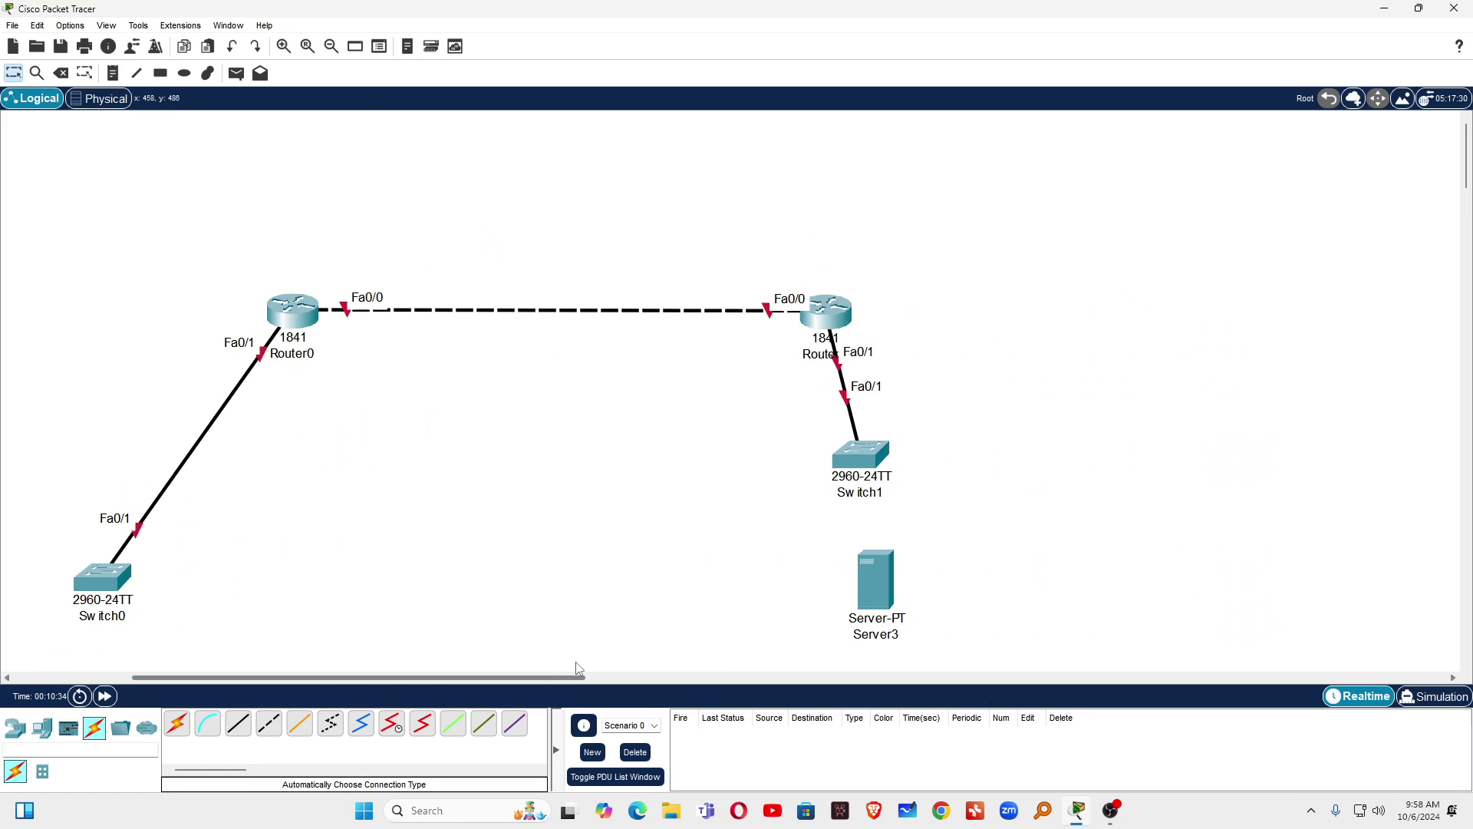
{"action": "left_click_drag", "start_coordinate": [282, 323], "coordinate": [298, 222]}
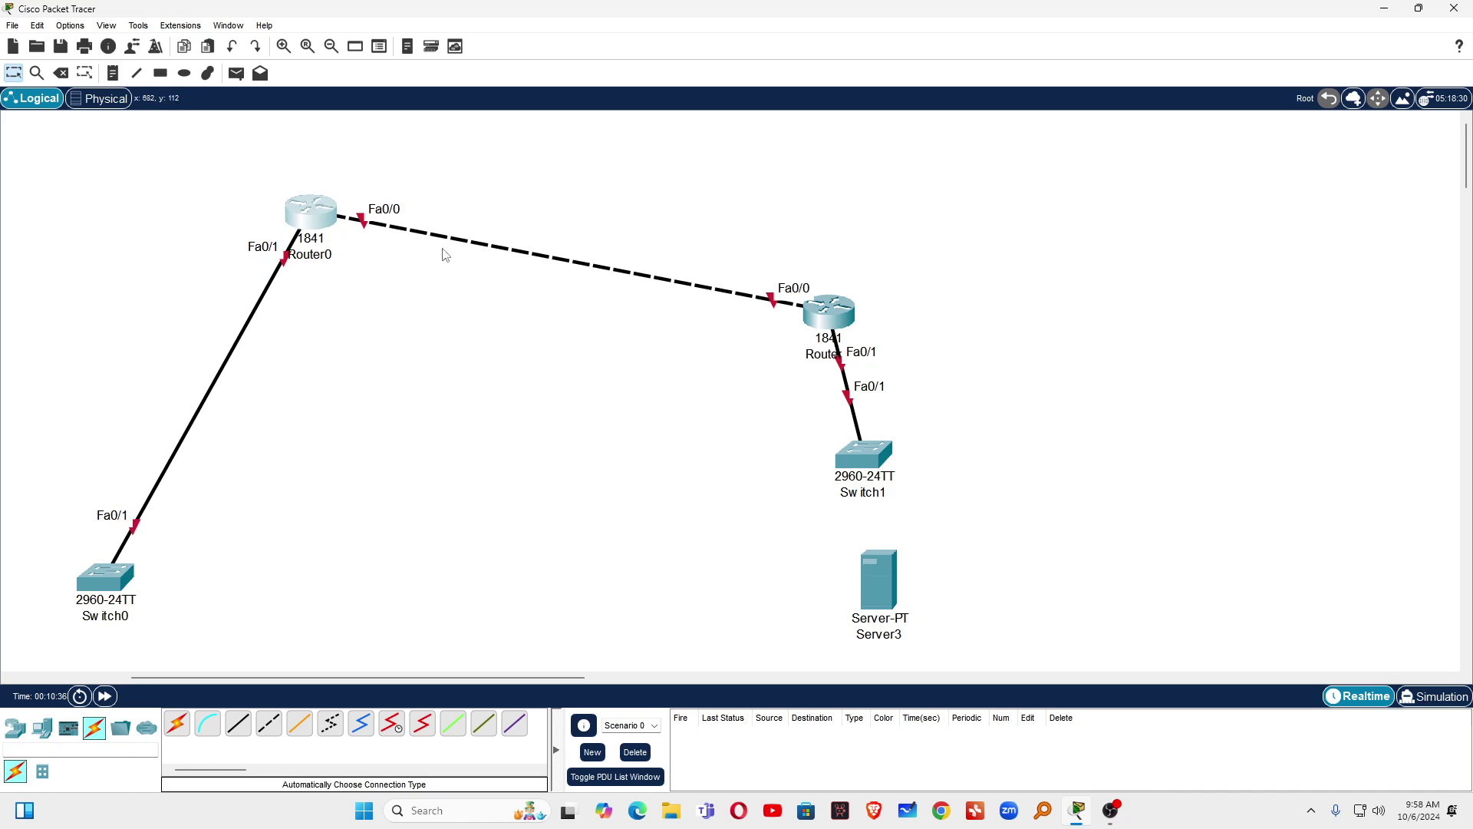
{"action": "left_click_drag", "start_coordinate": [848, 317], "coordinate": [858, 224]}
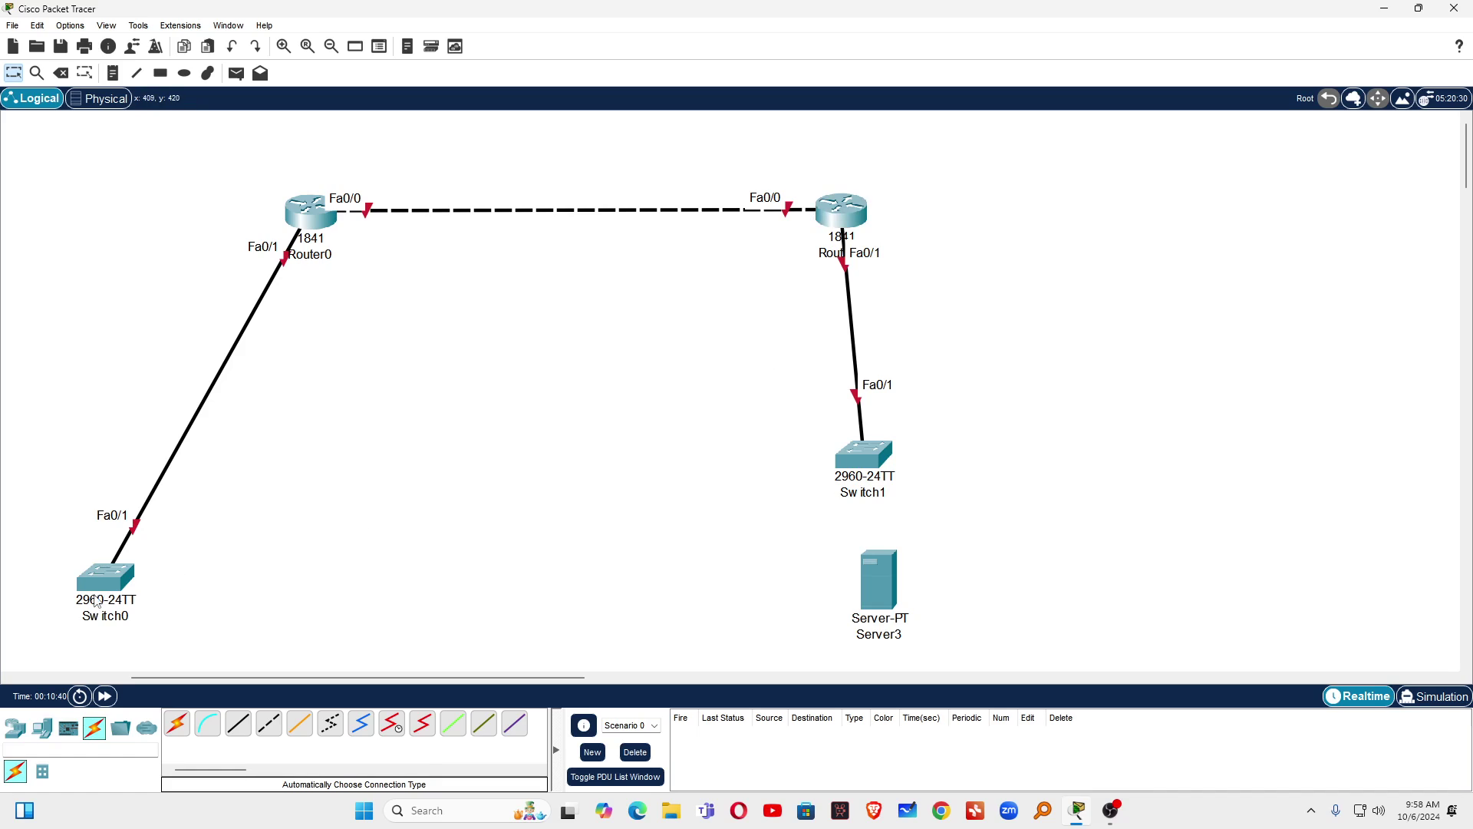
{"action": "mouse_move", "coordinate": [96, 602]}
{"action": "left_mouse_down"}
{"action": "mouse_move", "coordinate": [101, 571]}
{"action": "mouse_move", "coordinate": [196, 469]}
{"action": "mouse_move", "coordinate": [232, 461]}
{"action": "left_mouse_up"}
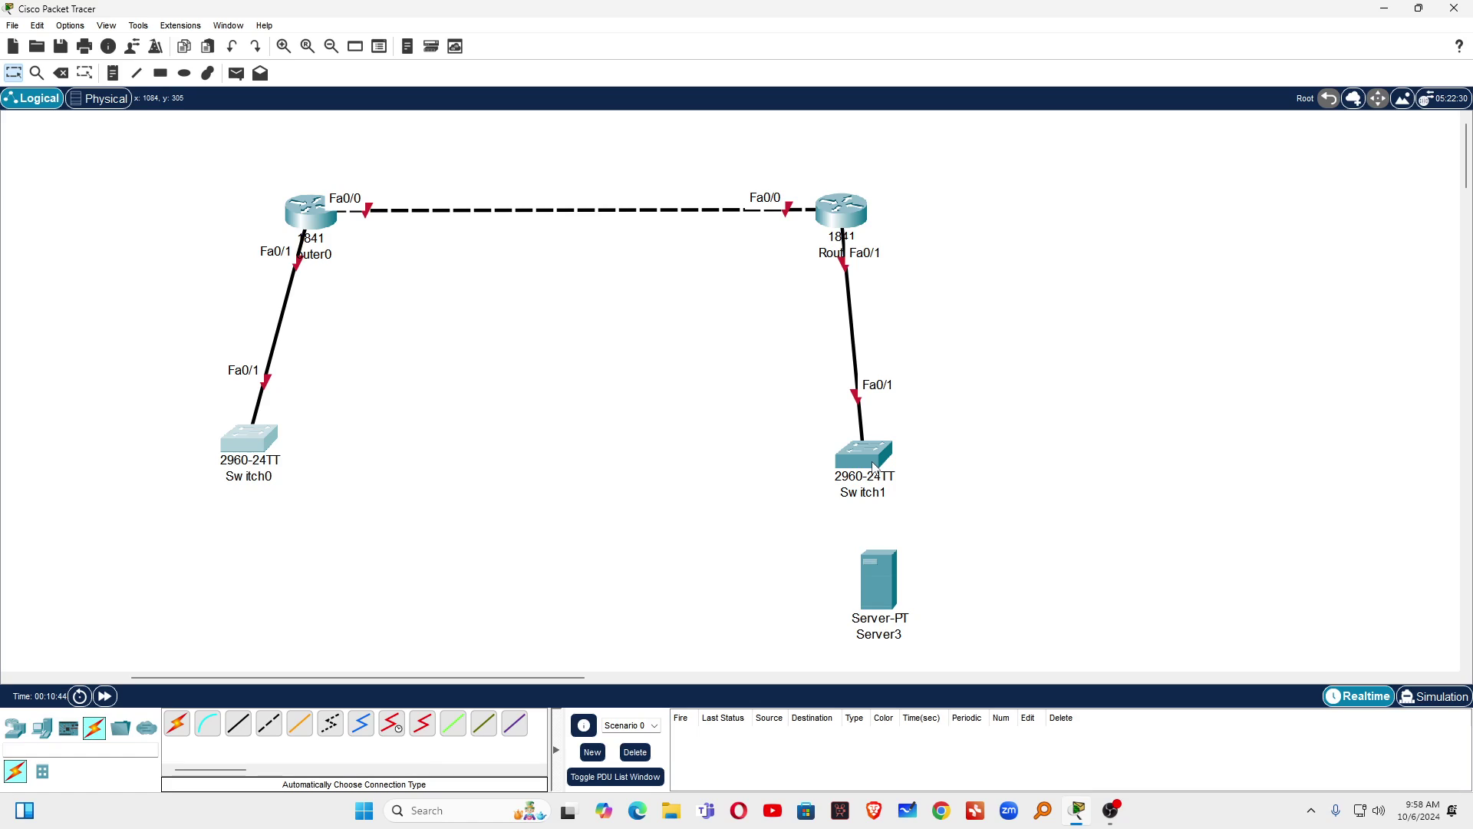
{"action": "left_click_drag", "start_coordinate": [873, 466], "coordinate": [872, 447]}
{"action": "left_click", "coordinate": [955, 423]}
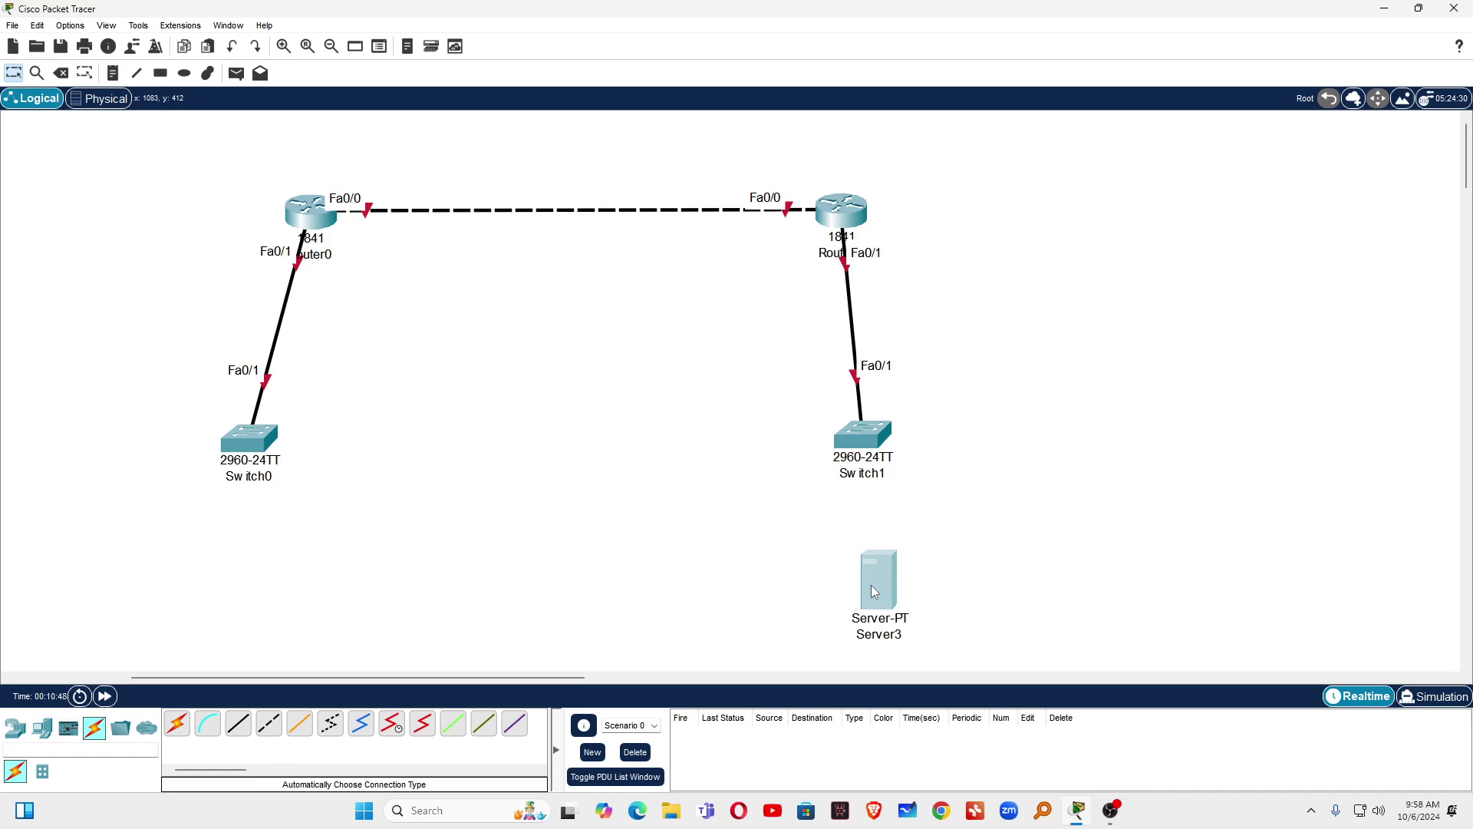
{"action": "mouse_move", "coordinate": [872, 585]}
{"action": "left_mouse_down"}
{"action": "mouse_move", "coordinate": [945, 497]}
{"action": "mouse_move", "coordinate": [1063, 417]}
{"action": "mouse_move", "coordinate": [1052, 433]}
{"action": "left_mouse_up"}
- Scroll down and move Switch2 below Server3, with PC2 and PC3 beside it
{"action": "scroll", "coordinate": [980, 507], "scroll_direction": "down", "scroll_amount": 2}
{"action": "scroll", "coordinate": [980, 507], "scroll_direction": "down", "scroll_amount": 1}
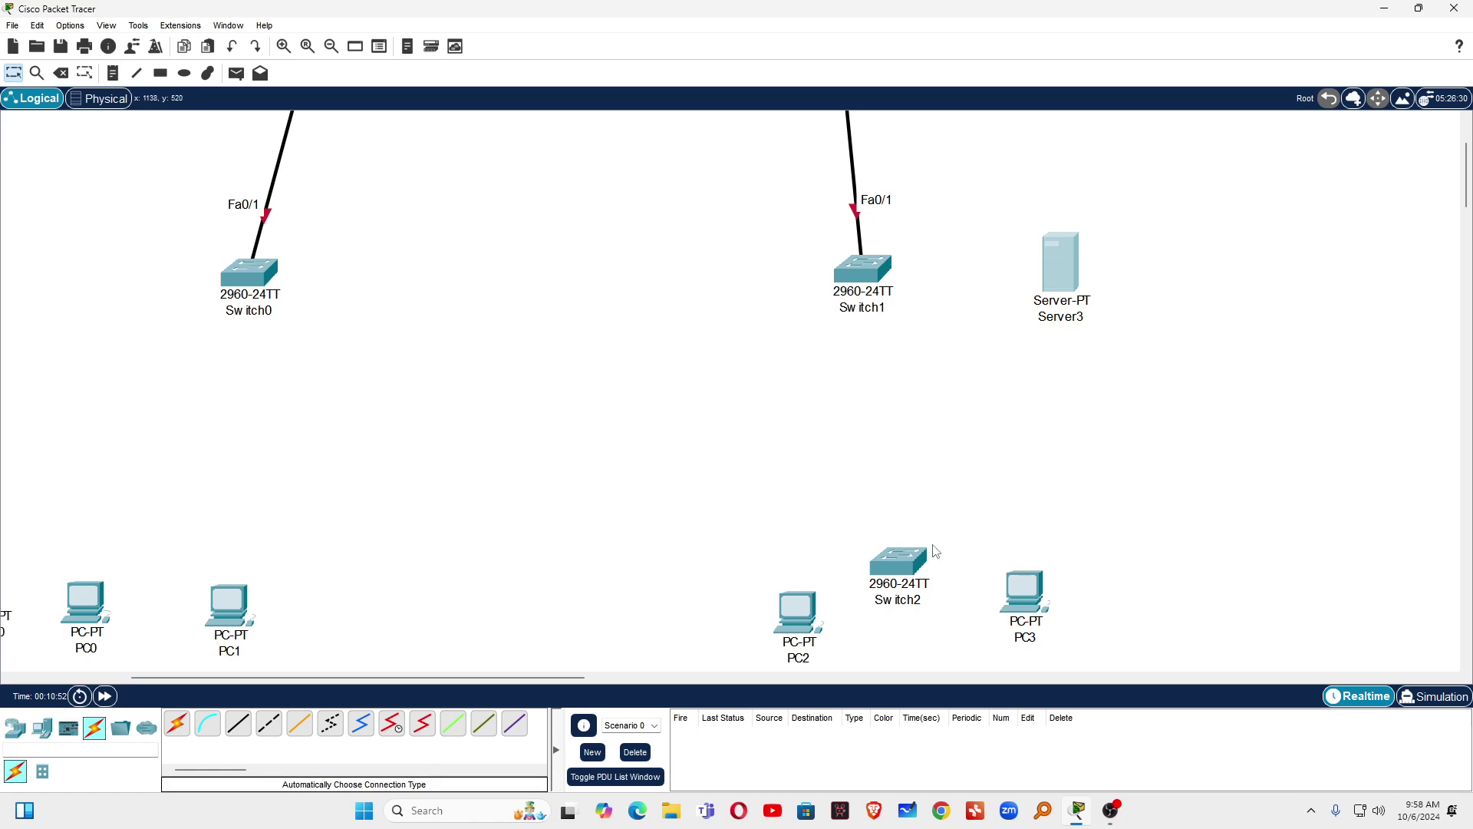
{"action": "left_click", "coordinate": [887, 574]}
{"action": "left_click_drag", "start_coordinate": [887, 574], "coordinate": [1050, 434]}
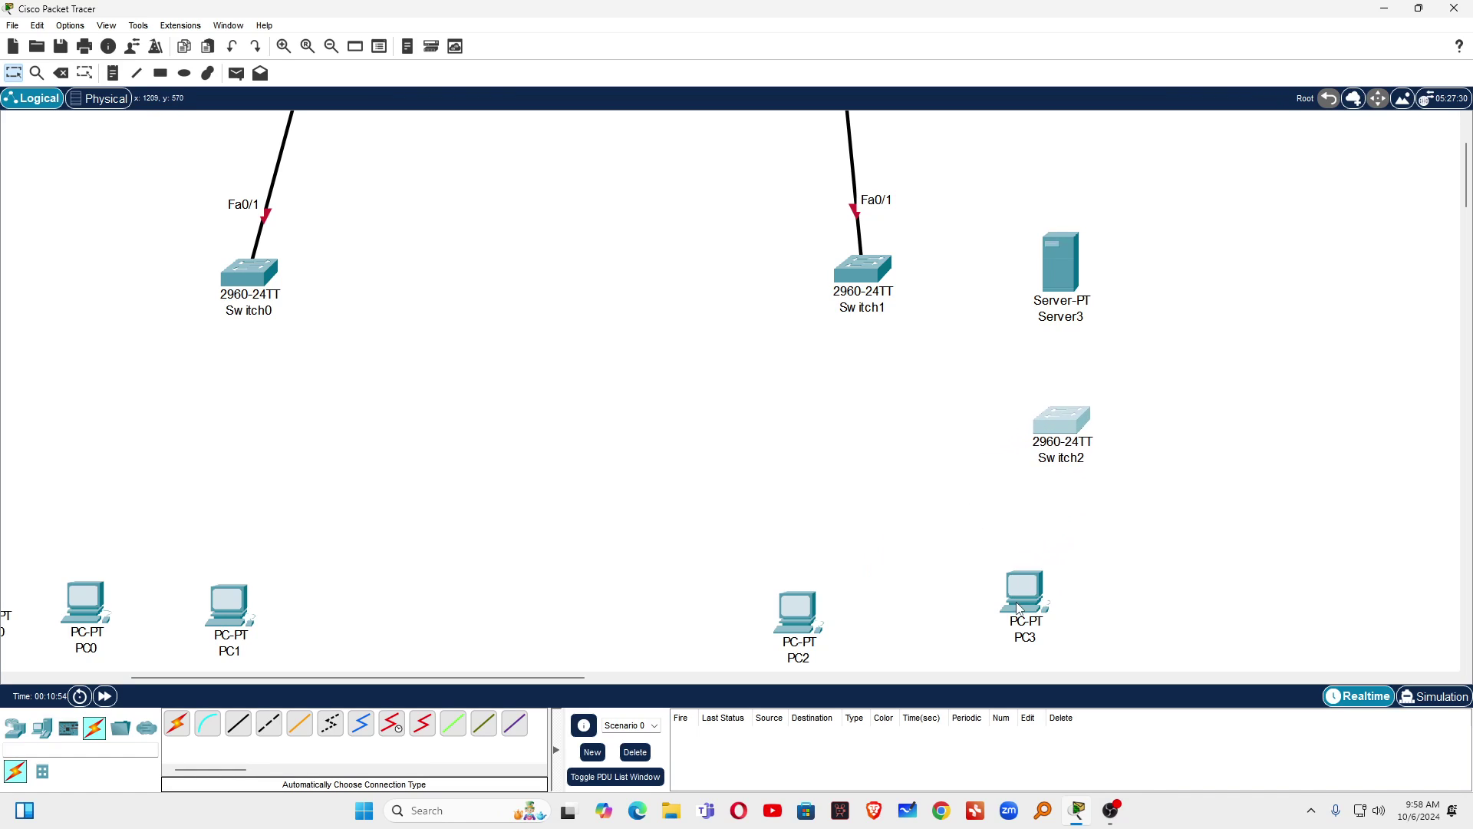
{"action": "left_click_drag", "start_coordinate": [1021, 610], "coordinate": [1197, 576]}
{"action": "left_click_drag", "start_coordinate": [787, 629], "coordinate": [920, 572]}
{"action": "scroll", "coordinate": [1022, 629], "scroll_direction": "up", "scroll_amount": 2}
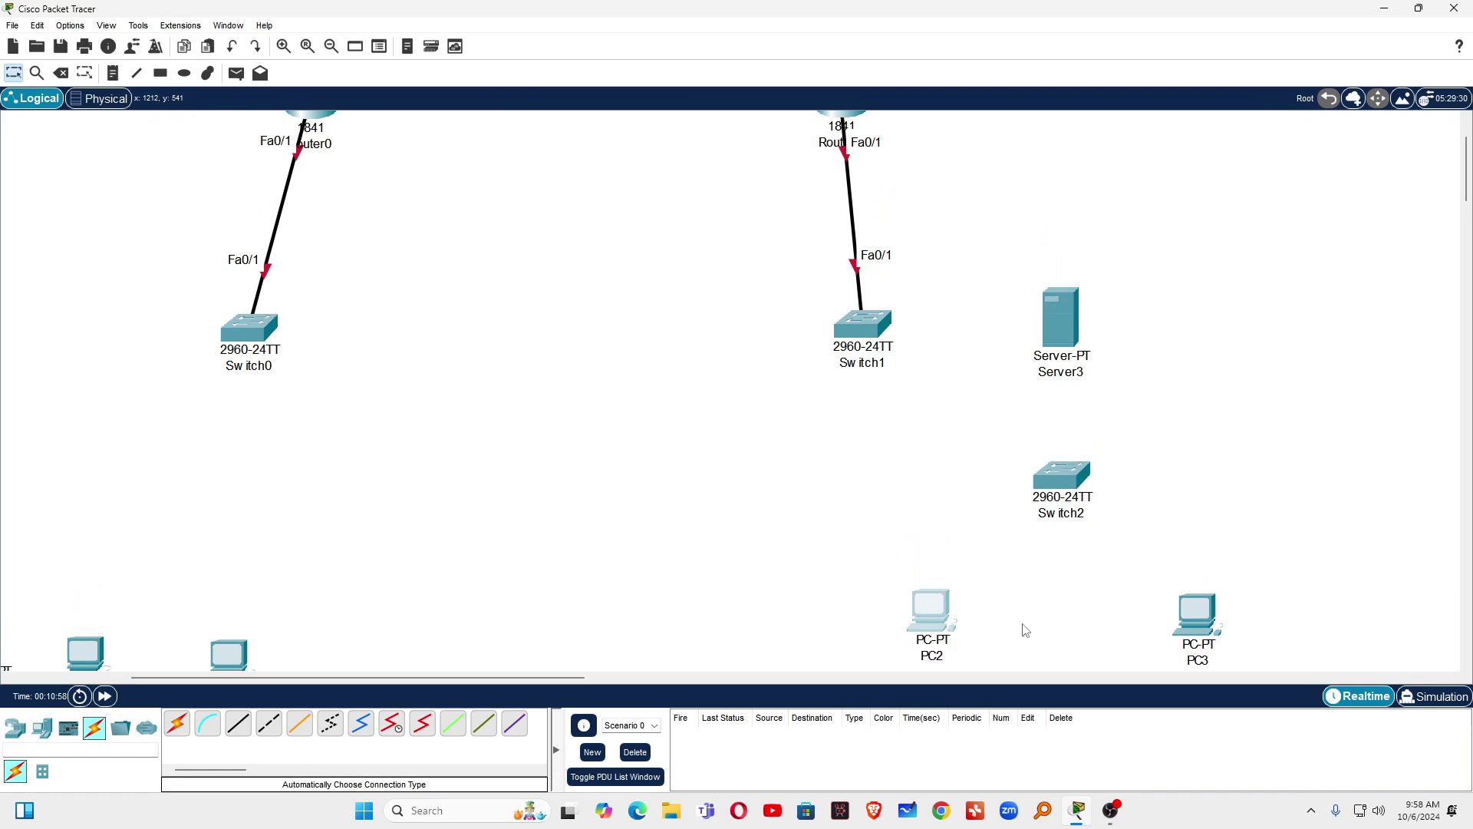
{"action": "scroll", "coordinate": [1025, 629], "scroll_direction": "up", "scroll_amount": 4}
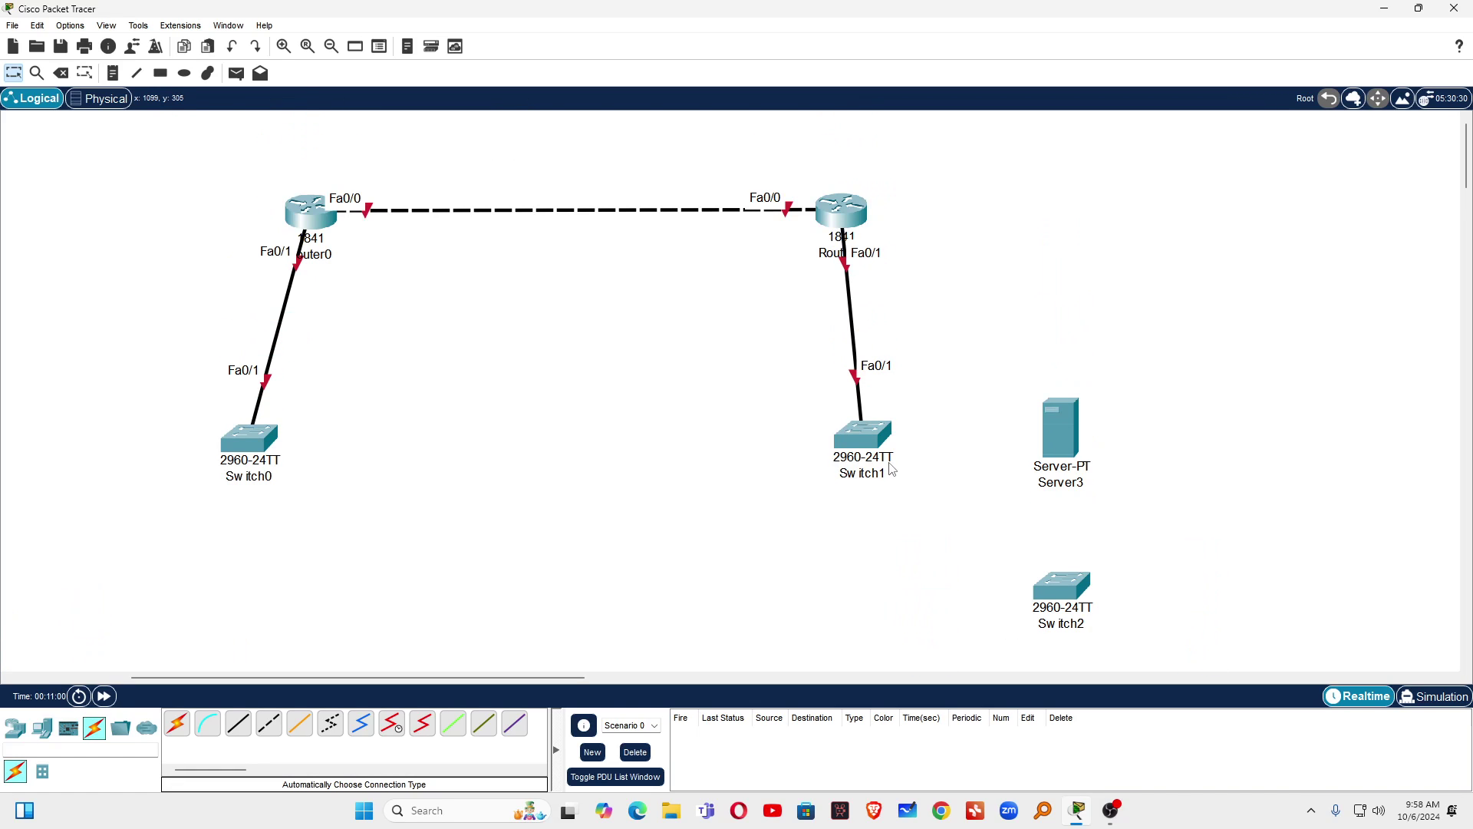
{"action": "scroll", "coordinate": [892, 470], "scroll_direction": "down", "scroll_amount": 4}
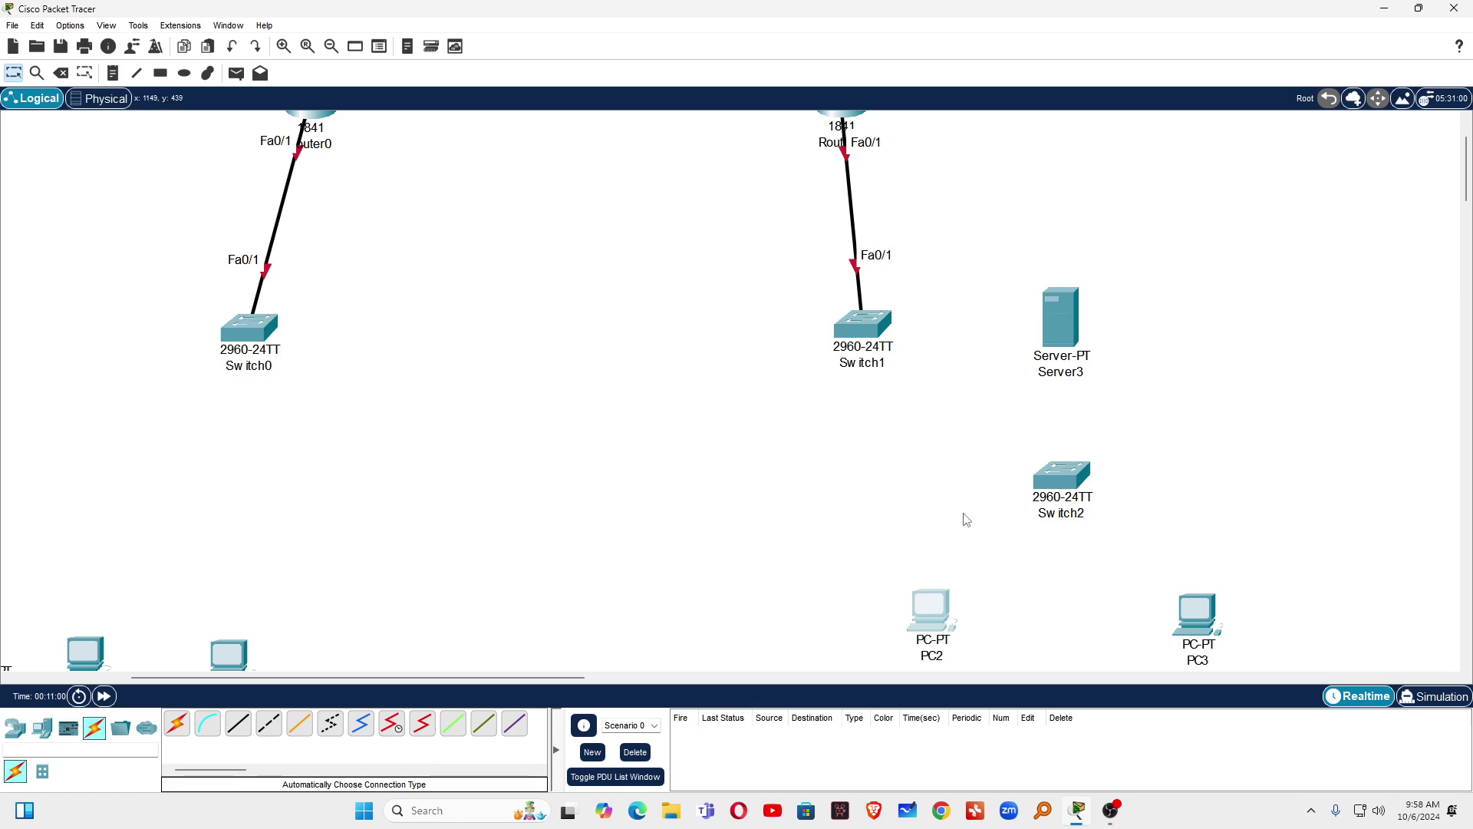
- Auto-cable PC2 to Switch2 Fa0/1 and Switch2 to PC3 on Fa0/2
{"action": "left_click", "coordinate": [178, 724]}
{"action": "left_click", "coordinate": [935, 616]}
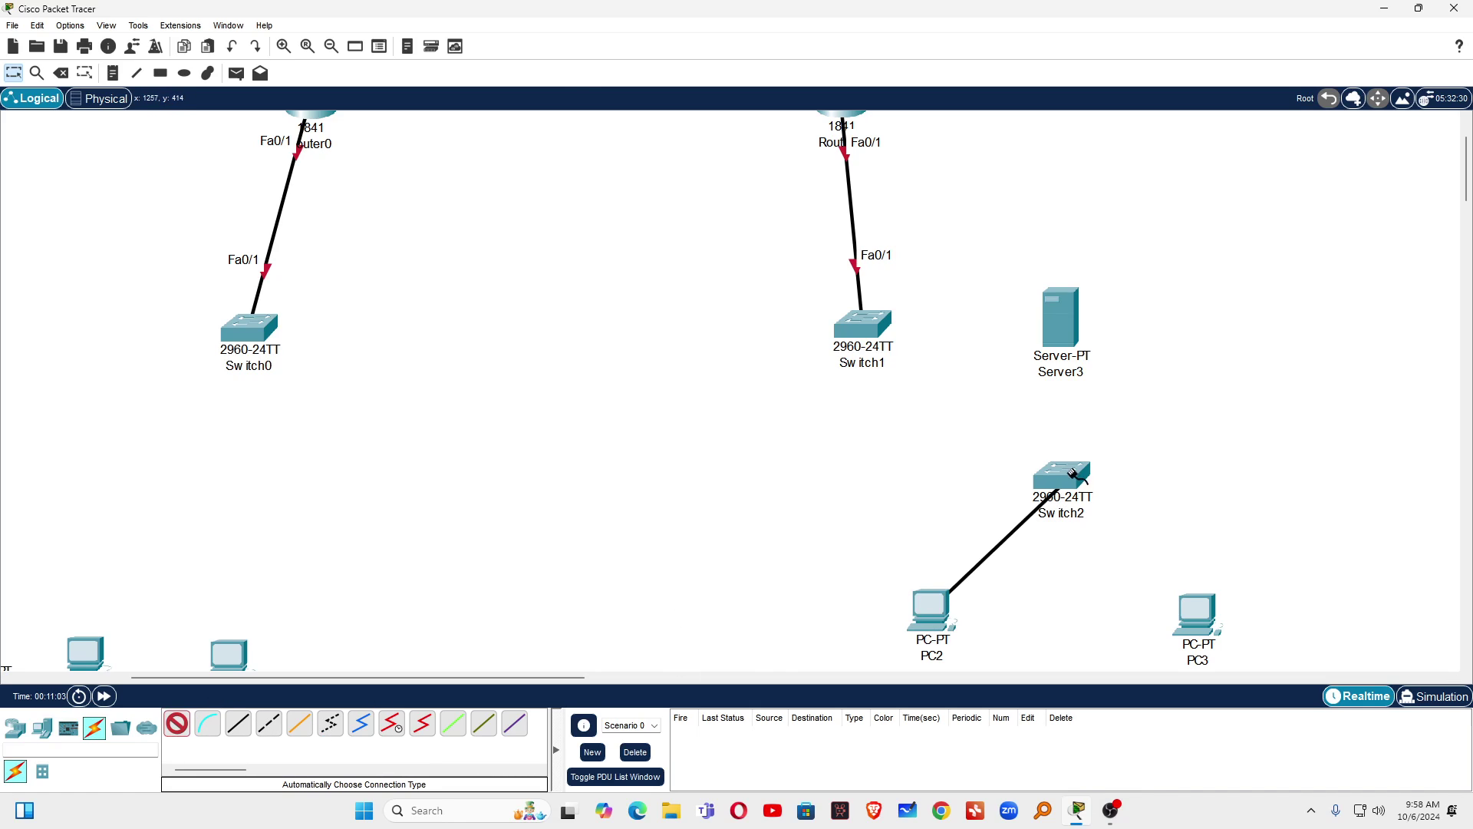
{"action": "left_click", "coordinate": [1062, 475]}
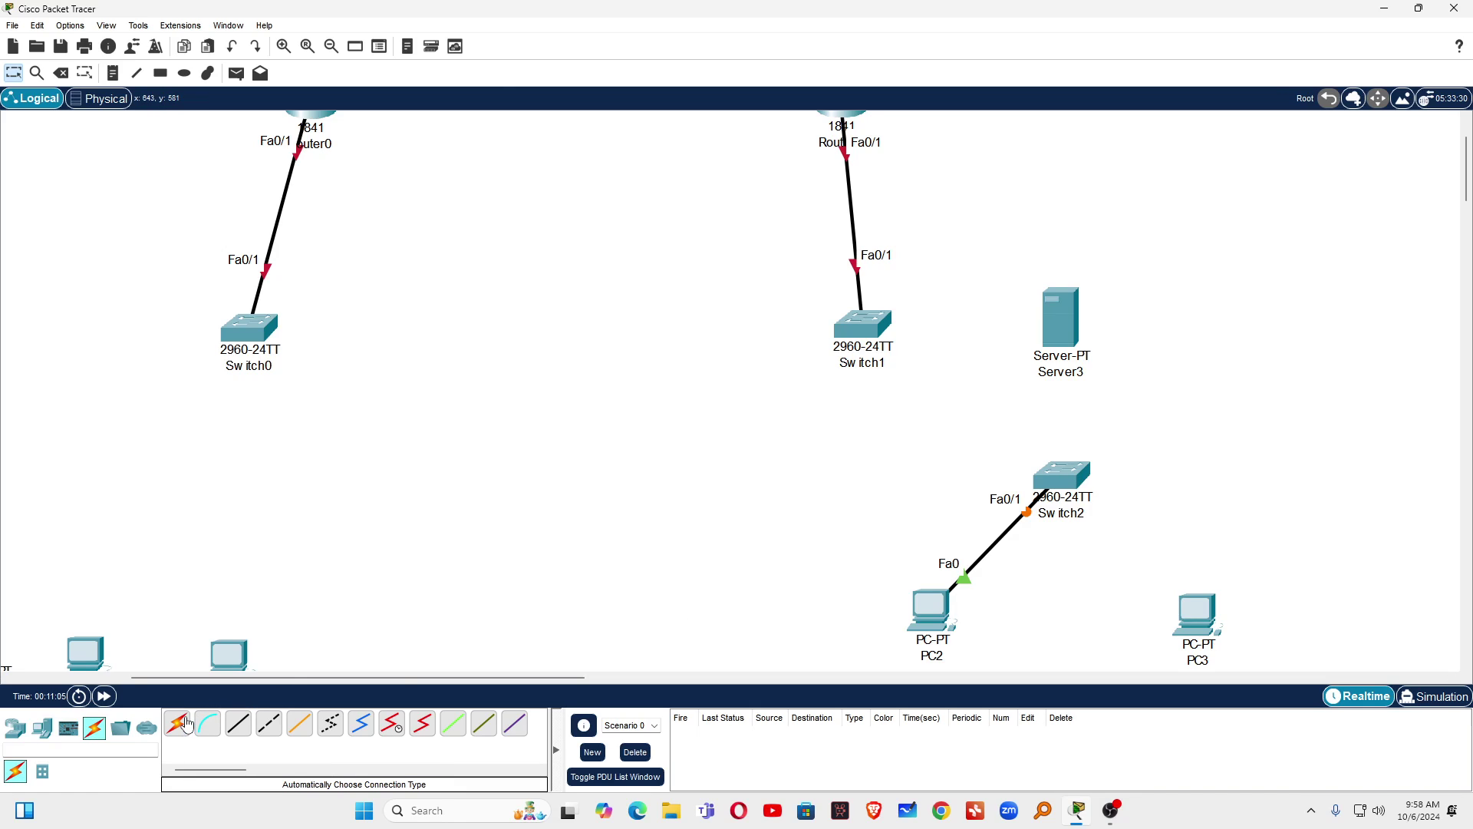
{"action": "left_click", "coordinate": [177, 723]}
{"action": "left_click", "coordinate": [1074, 477]}
{"action": "left_click", "coordinate": [1188, 602]}
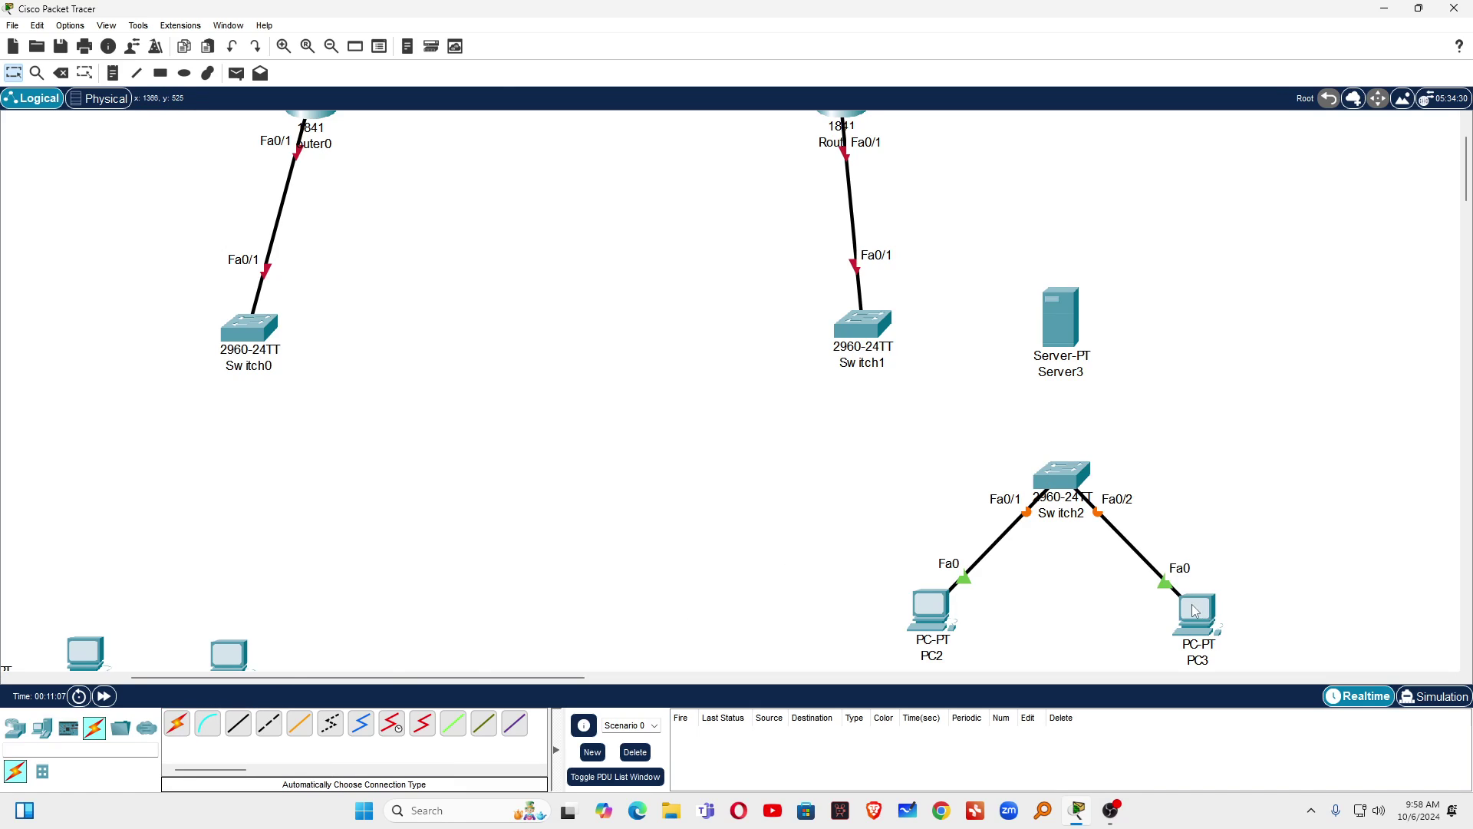
{"action": "scroll", "coordinate": [690, 444], "scroll_direction": "up", "scroll_amount": 1}
{"action": "scroll", "coordinate": [583, 511], "scroll_direction": "down", "scroll_amount": 2}
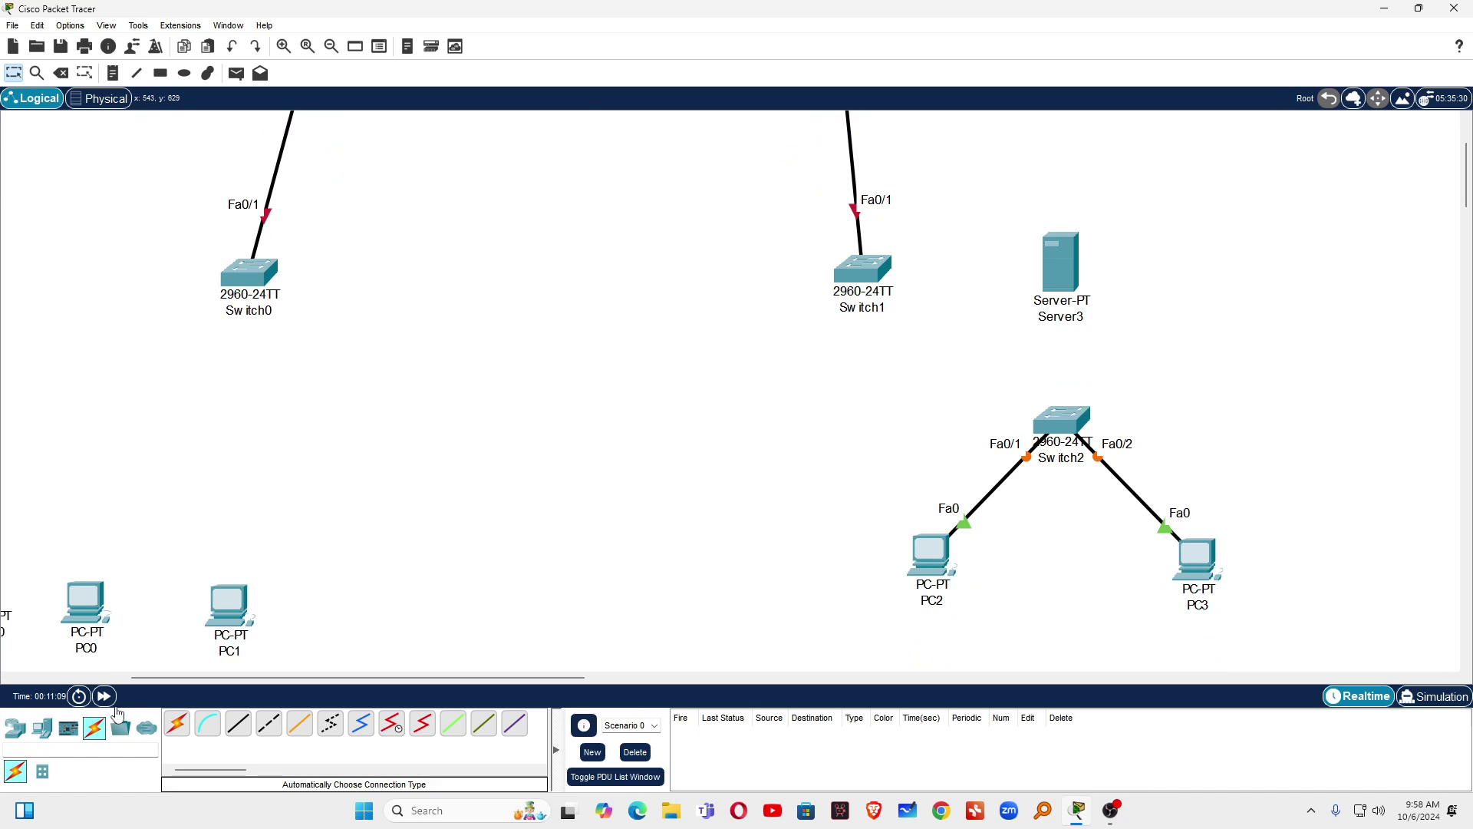
- Stack Server0, Server1 and Server2 into a vertical column on the left
{"action": "scroll", "coordinate": [198, 678], "scroll_direction": "left", "scroll_amount": 3}
{"action": "left_click_drag", "start_coordinate": [117, 568], "coordinate": [224, 326]}
{"action": "left_click_drag", "start_coordinate": [226, 526], "coordinate": [250, 403]}
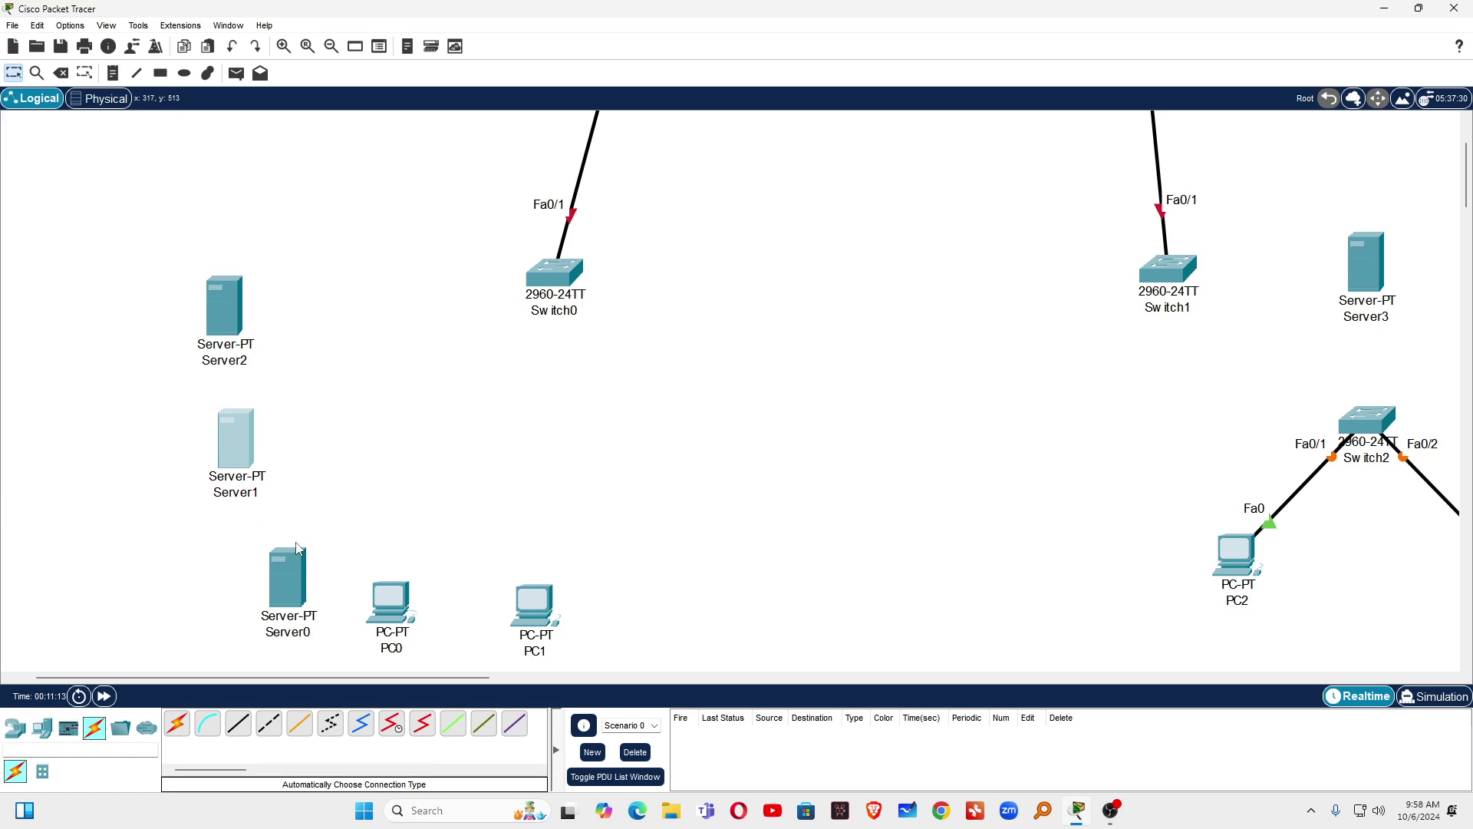
{"action": "mouse_move", "coordinate": [295, 587]}
{"action": "left_mouse_down"}
{"action": "mouse_move", "coordinate": [294, 223]}
{"action": "mouse_move", "coordinate": [263, 204]}
{"action": "mouse_move", "coordinate": [239, 240]}
{"action": "left_mouse_up"}
- Rename Server0 to DNS, Server2 to FTP and Server1 to HTTP
{"action": "left_click", "coordinate": [239, 244]}
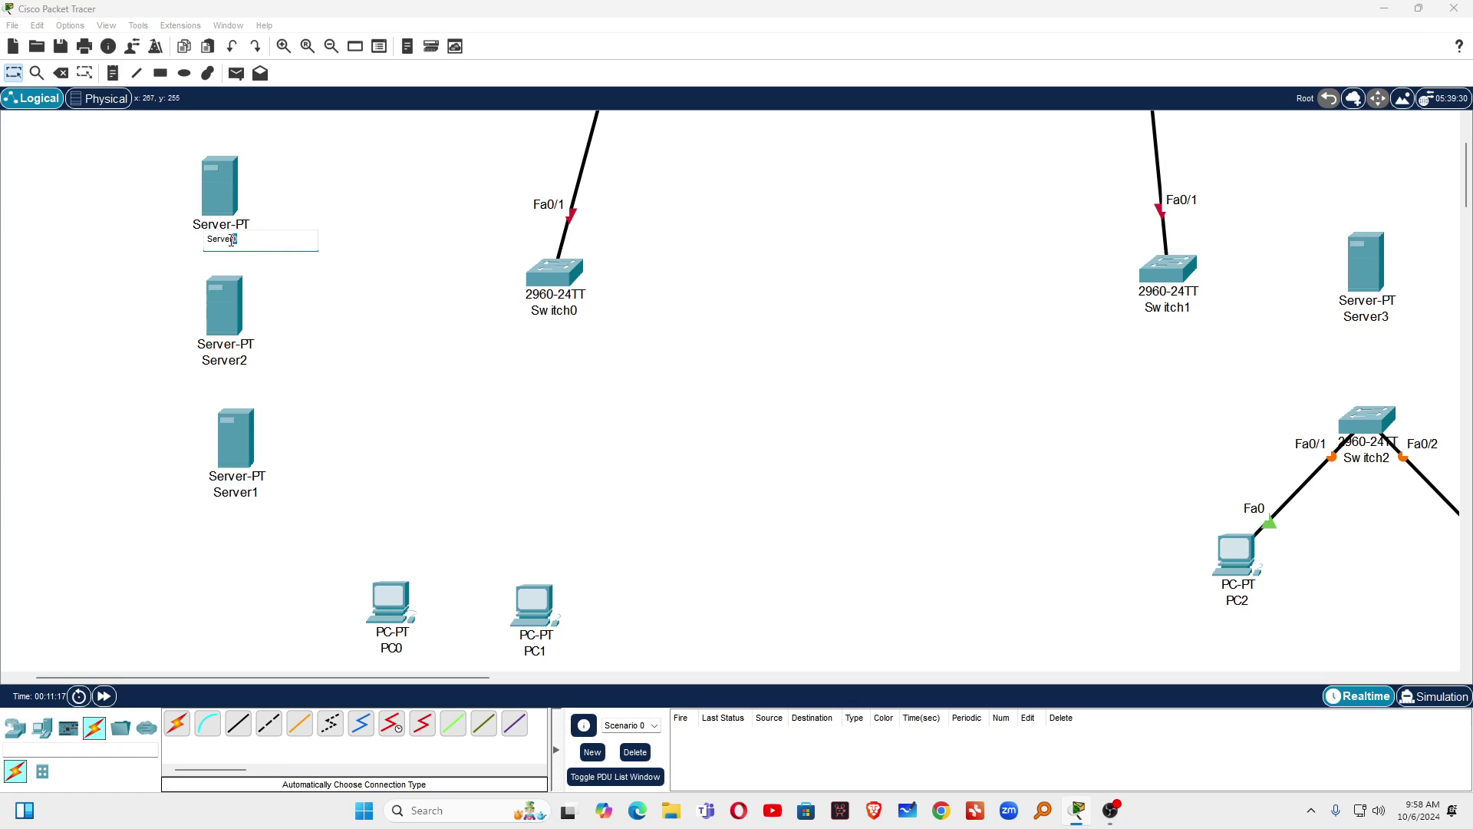
{"action": "type", "text": "DNS"}
{"action": "left_click", "coordinate": [405, 298]}
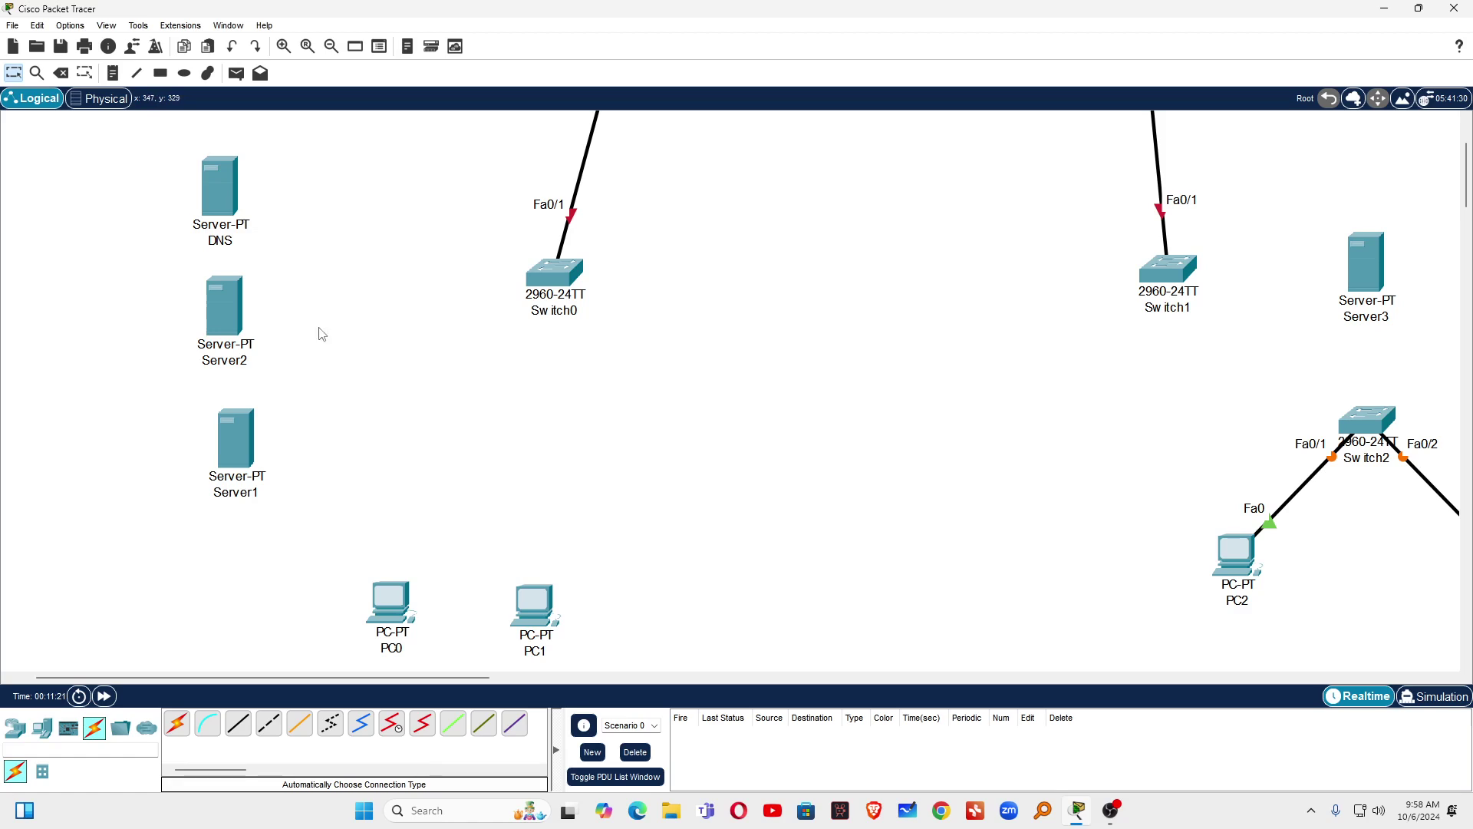
{"action": "left_click", "coordinate": [244, 358]}
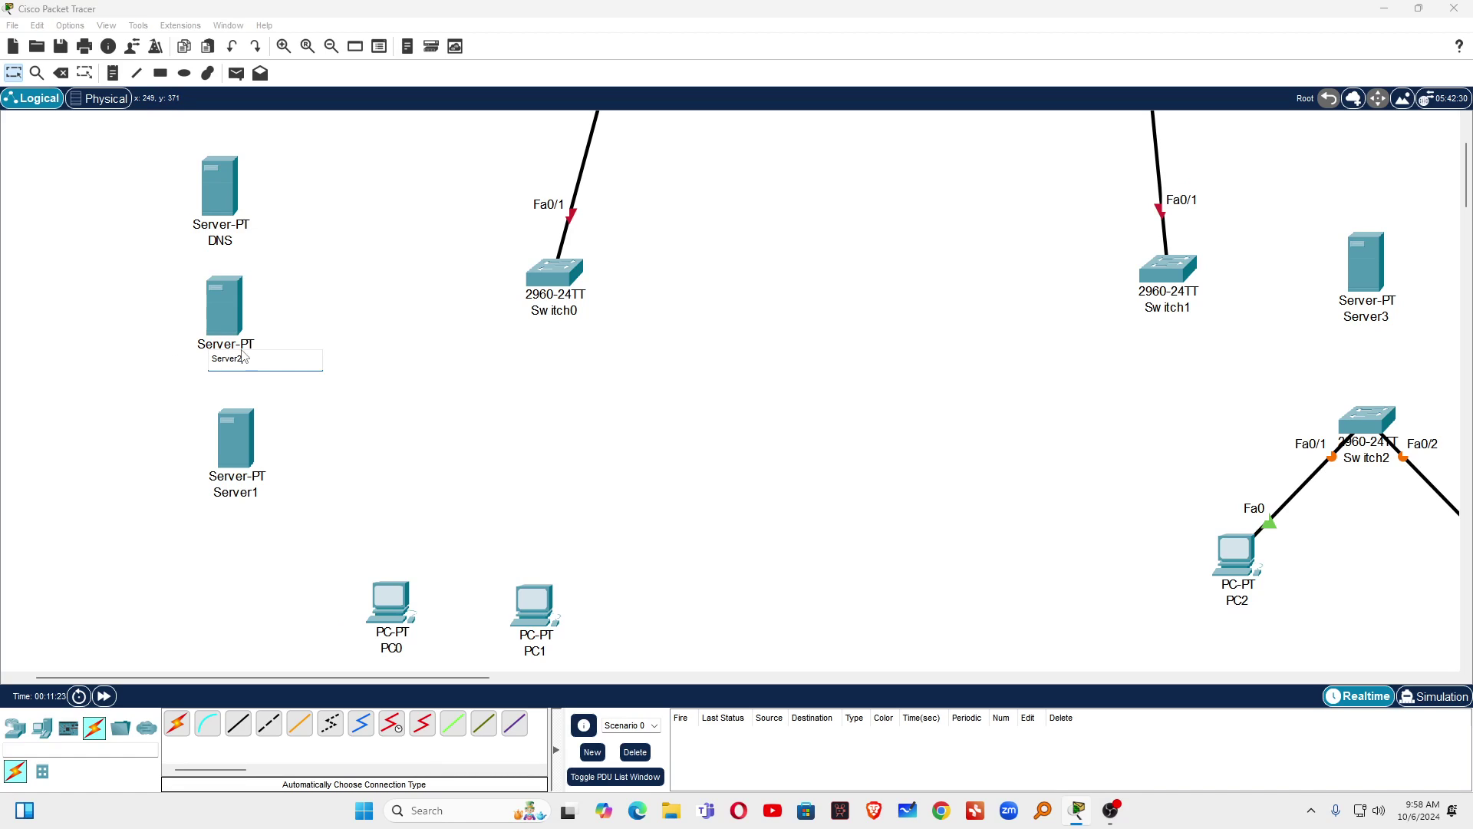
{"action": "double_click", "coordinate": [244, 360]}
{"action": "type", "text": "FTP"}
{"action": "left_click", "coordinate": [281, 481]}
{"action": "left_click", "coordinate": [248, 502]}
{"action": "double_click", "coordinate": [239, 490]}
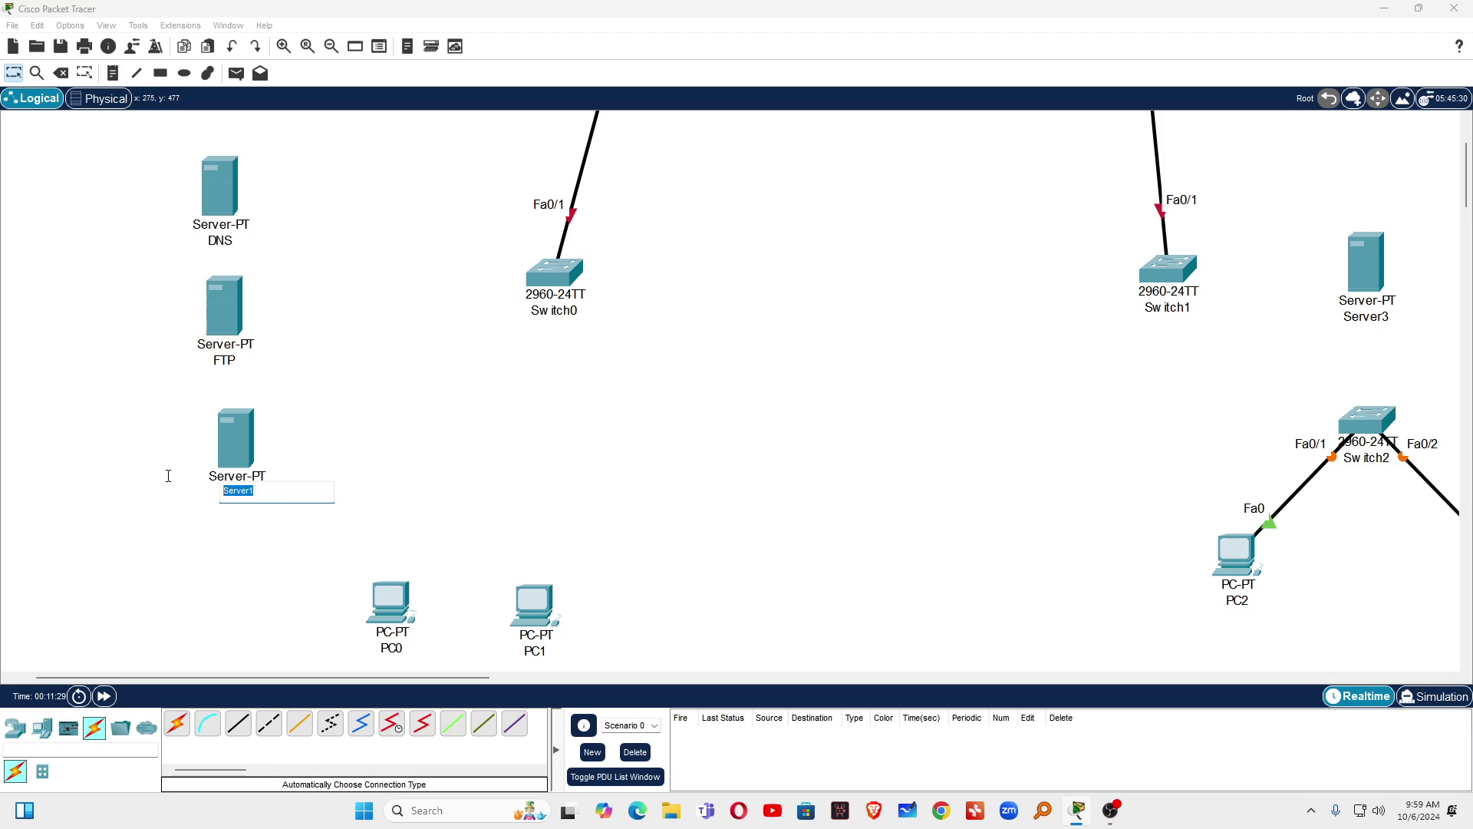
{"action": "type", "text": "HTTP"}
{"action": "left_click", "coordinate": [320, 435]}
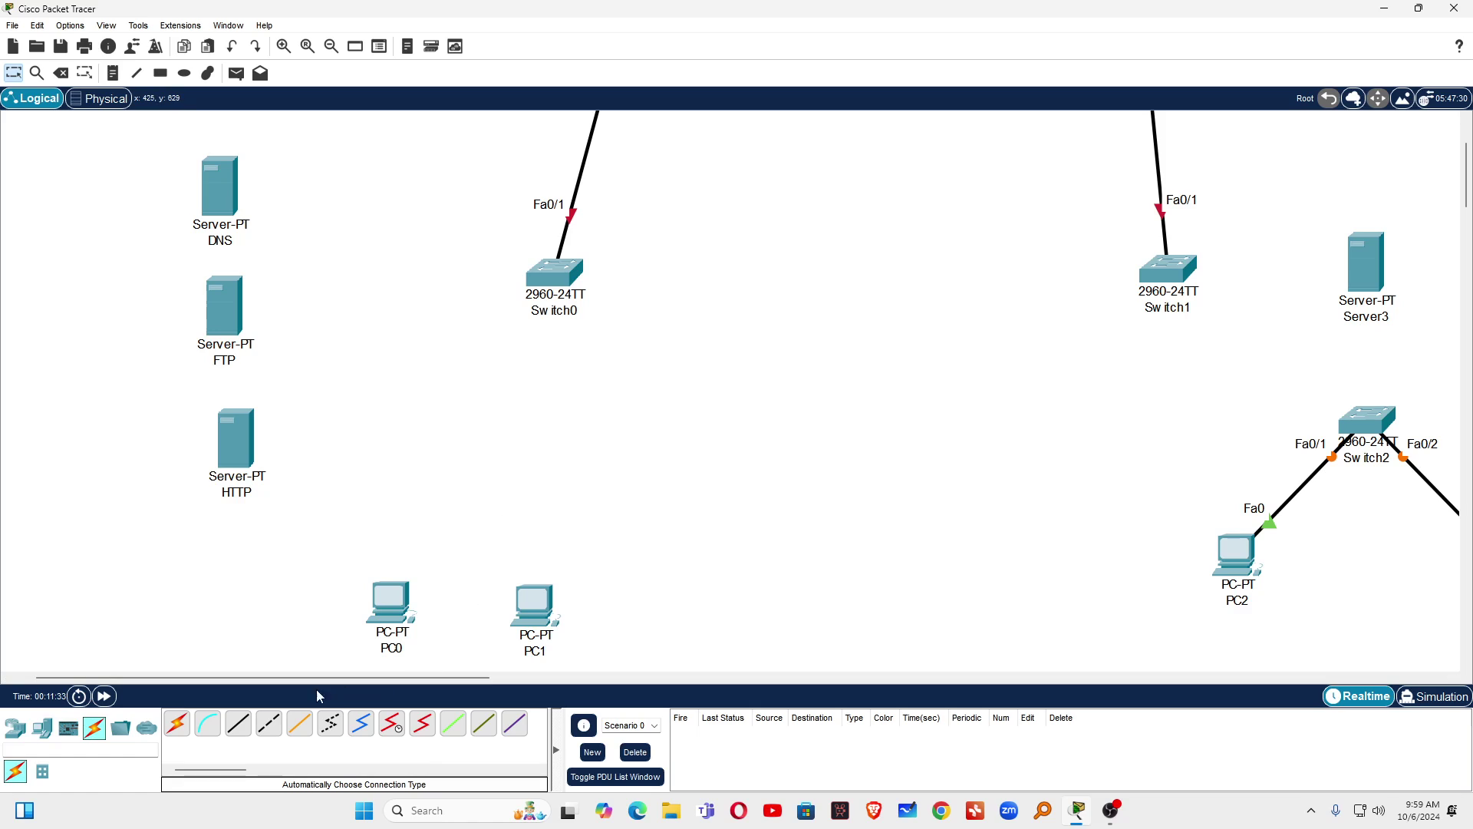
- Auto-cable the HTTP, FTP and DNS servers to Switch0
{"action": "left_click", "coordinate": [177, 722]}
{"action": "left_click", "coordinate": [239, 439]}
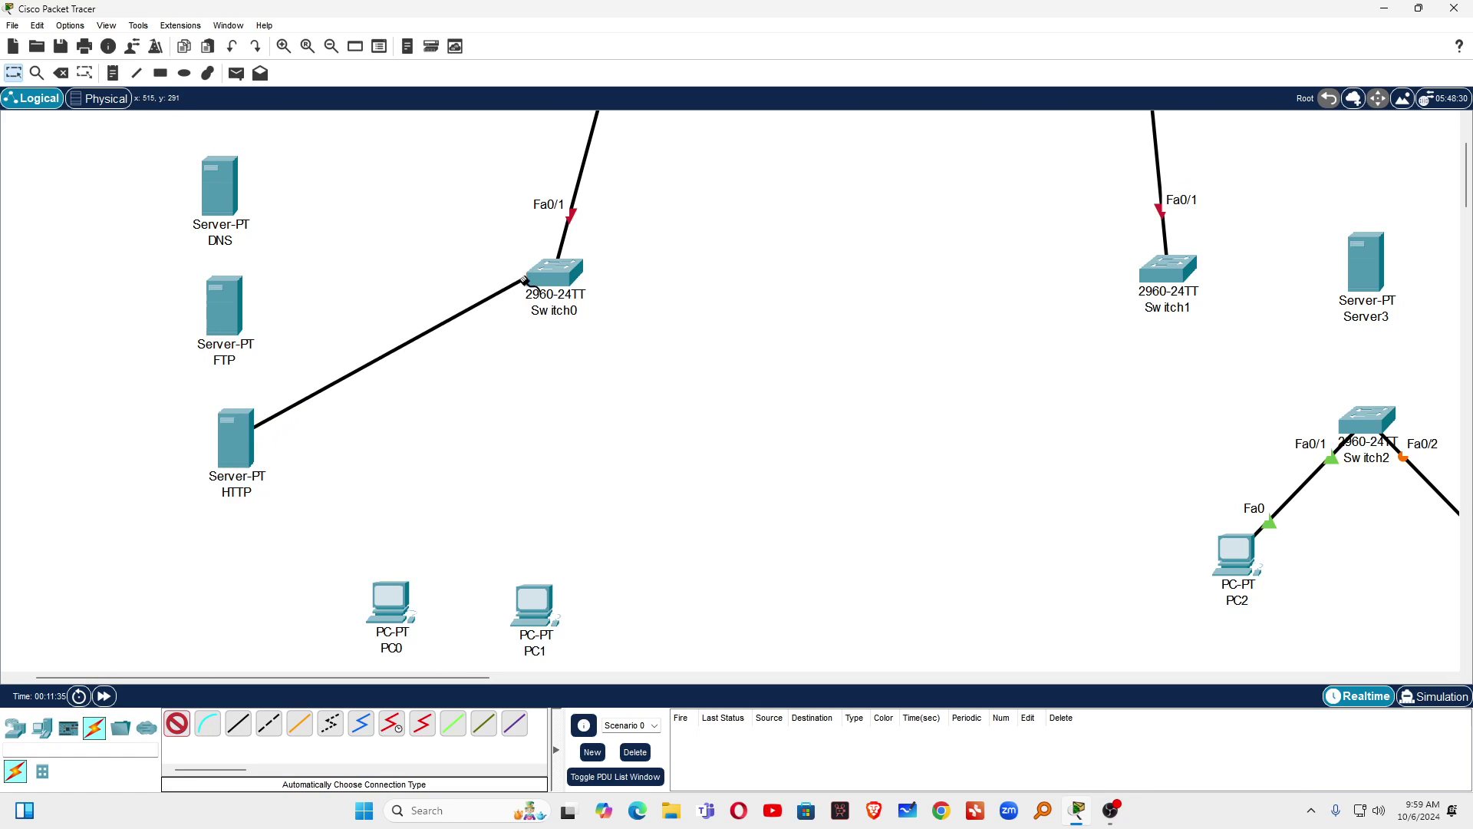
{"action": "left_click", "coordinate": [549, 275]}
{"action": "left_click", "coordinate": [207, 723]}
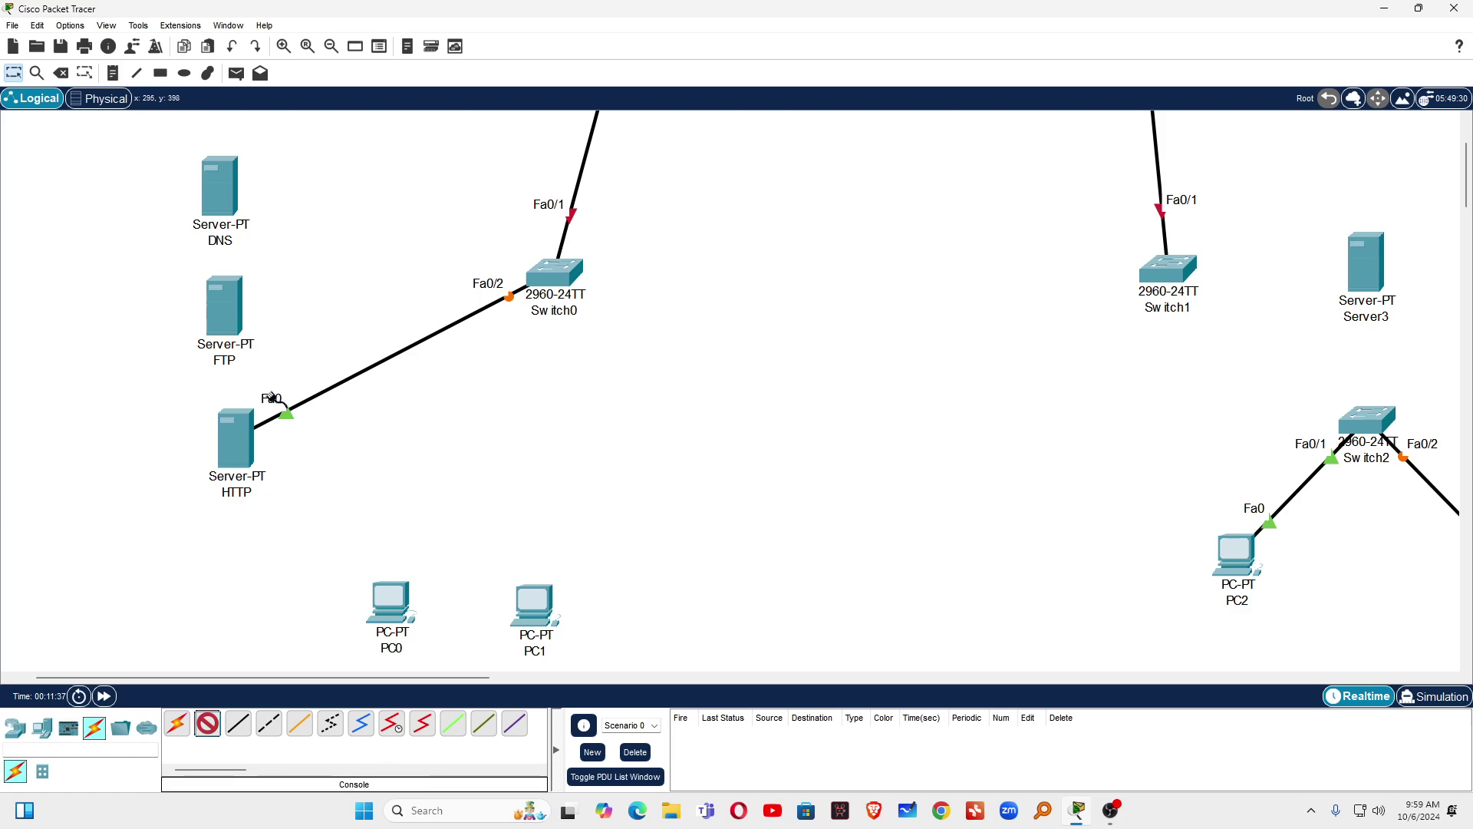
{"action": "left_click", "coordinate": [232, 309]}
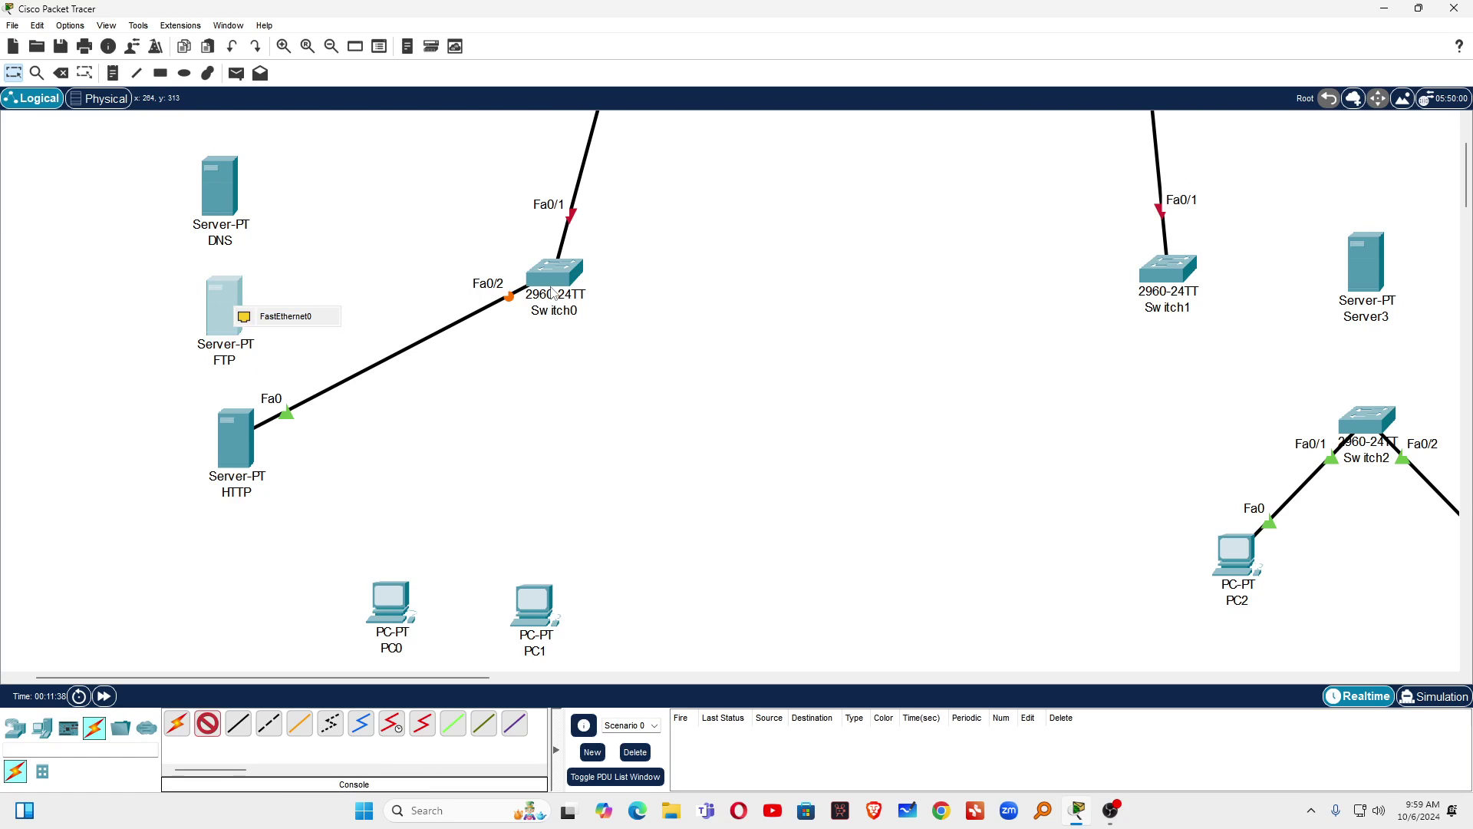
{"action": "left_click", "coordinate": [280, 317]}
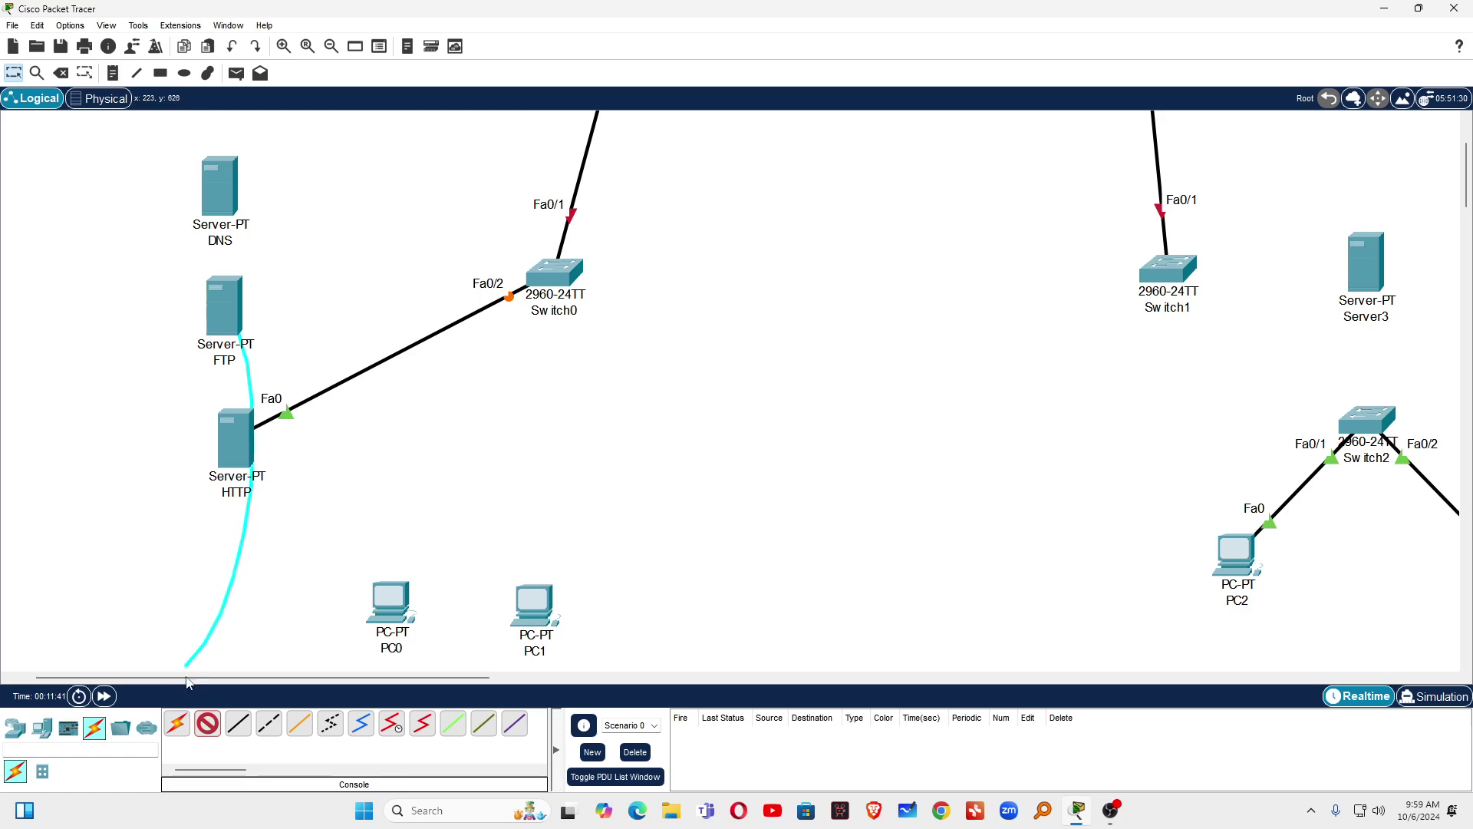
{"action": "left_click", "coordinate": [176, 723]}
{"action": "left_click", "coordinate": [235, 307]}
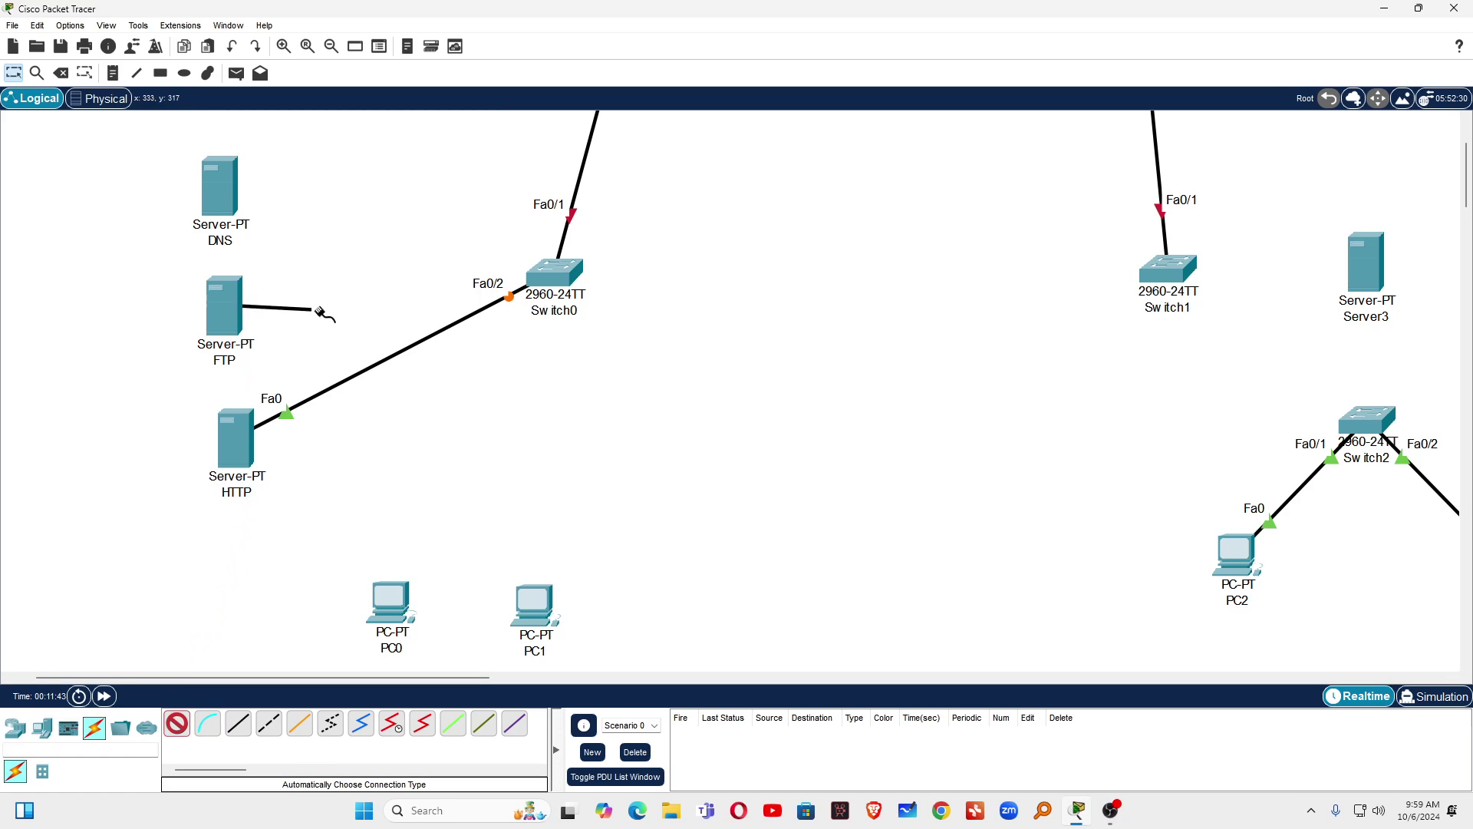
{"action": "left_click", "coordinate": [553, 273]}
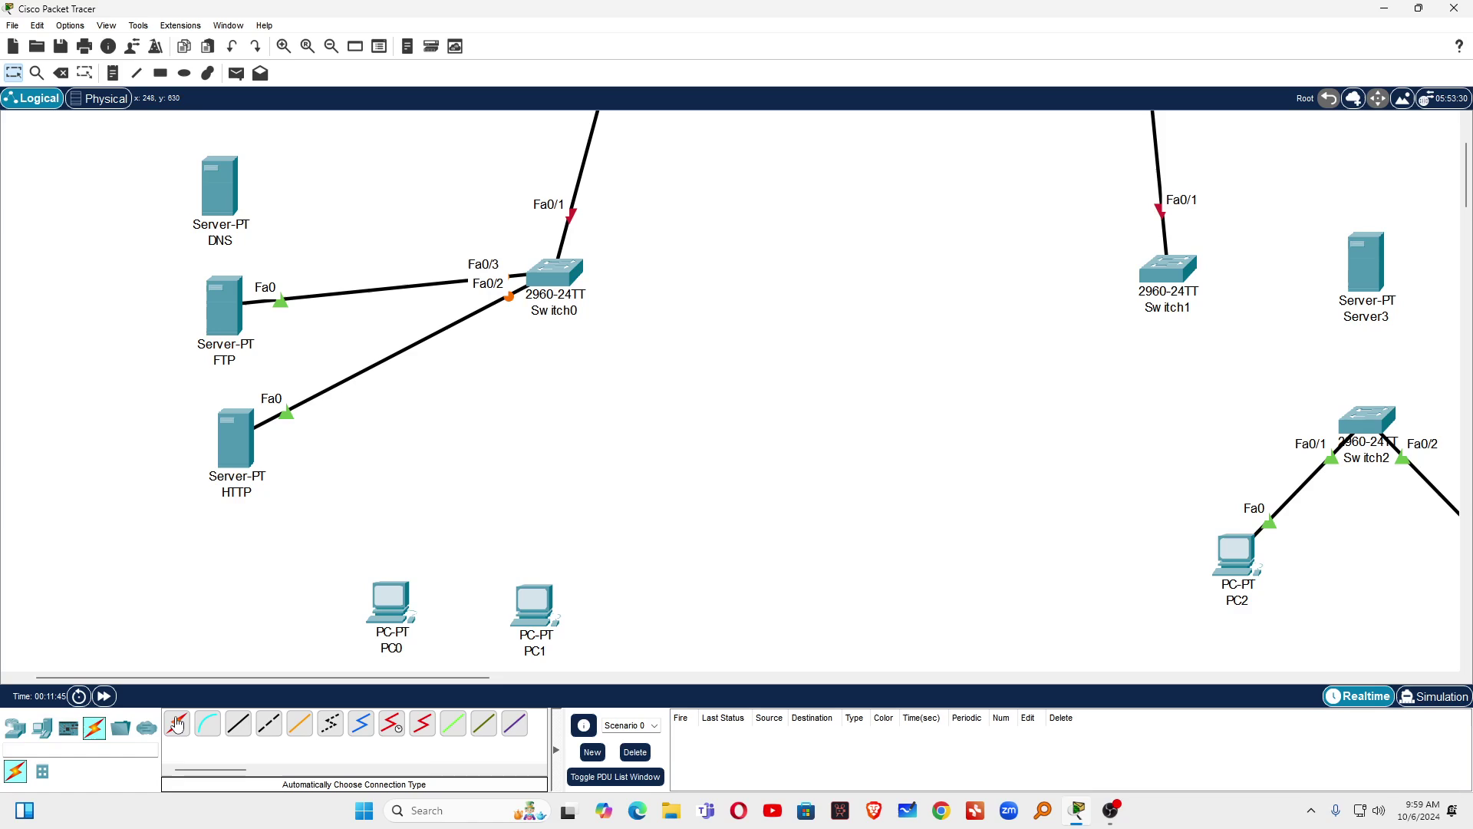
{"action": "left_click", "coordinate": [177, 723]}
{"action": "left_click", "coordinate": [230, 201]}
{"action": "left_click", "coordinate": [542, 287]}
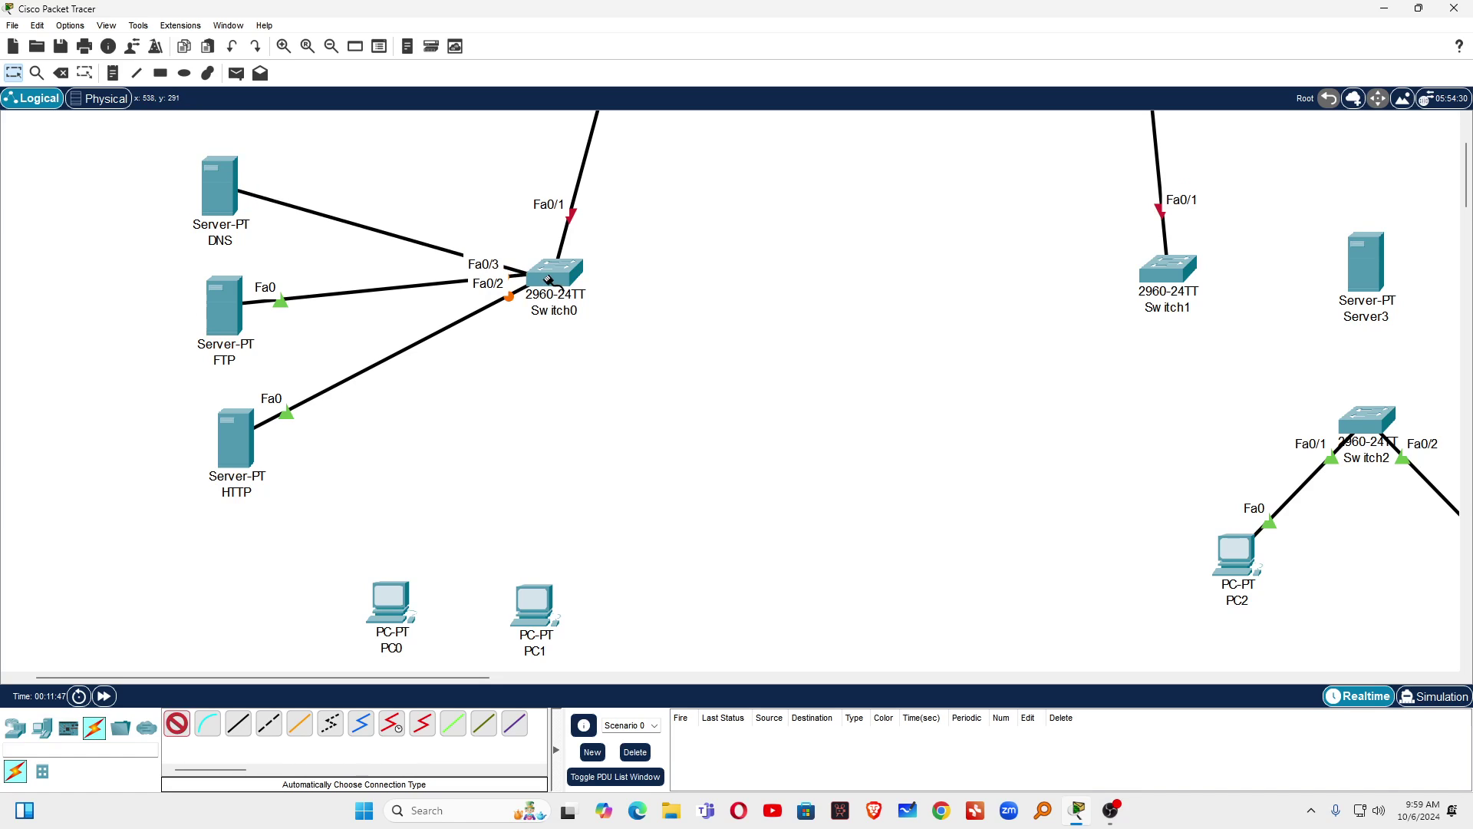
- Auto-cable PC0 and PC1 to Switch0
{"action": "left_click", "coordinate": [176, 723]}
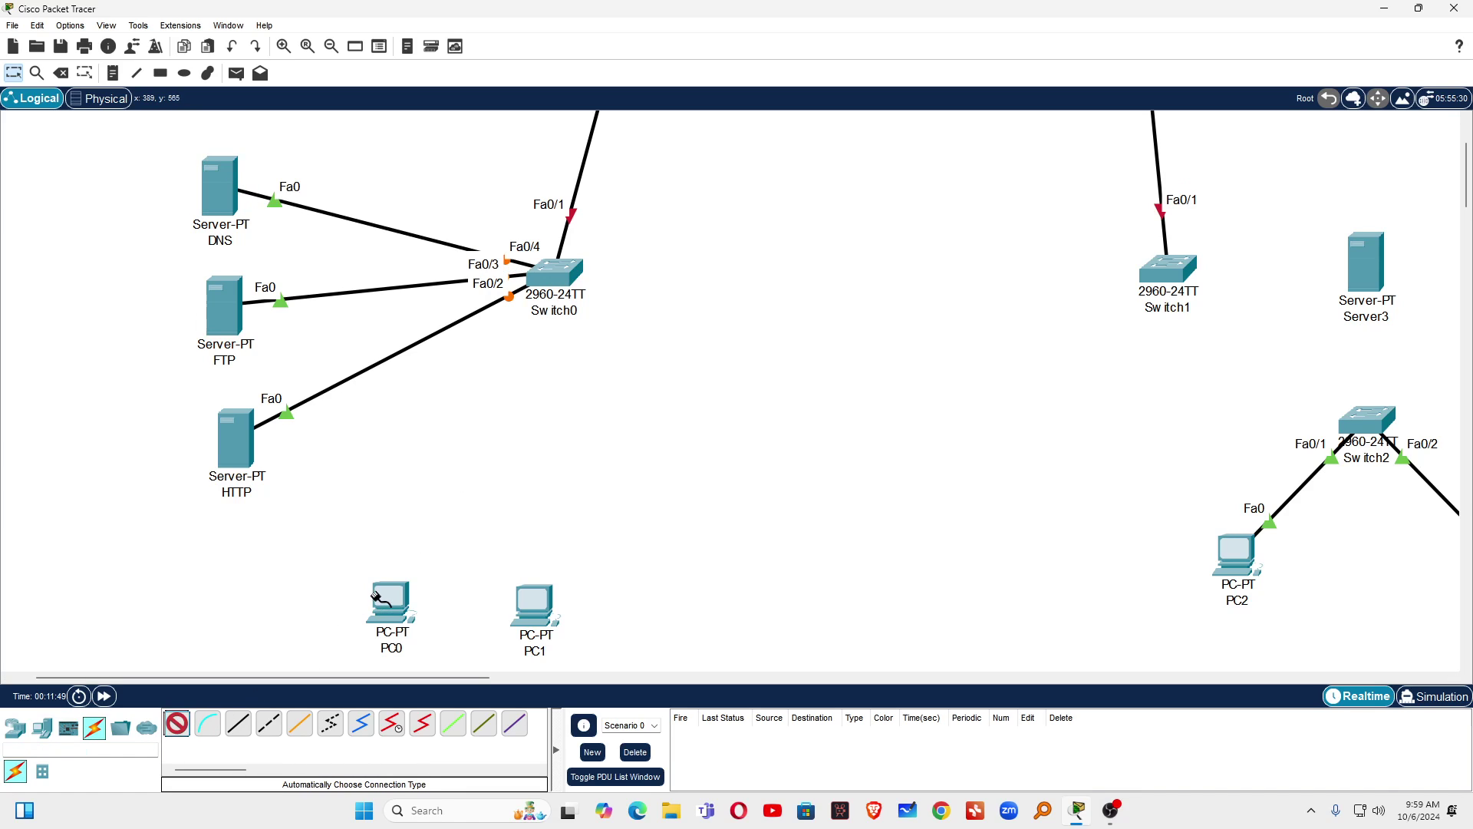
{"action": "left_click", "coordinate": [389, 602]}
{"action": "left_click", "coordinate": [552, 277]}
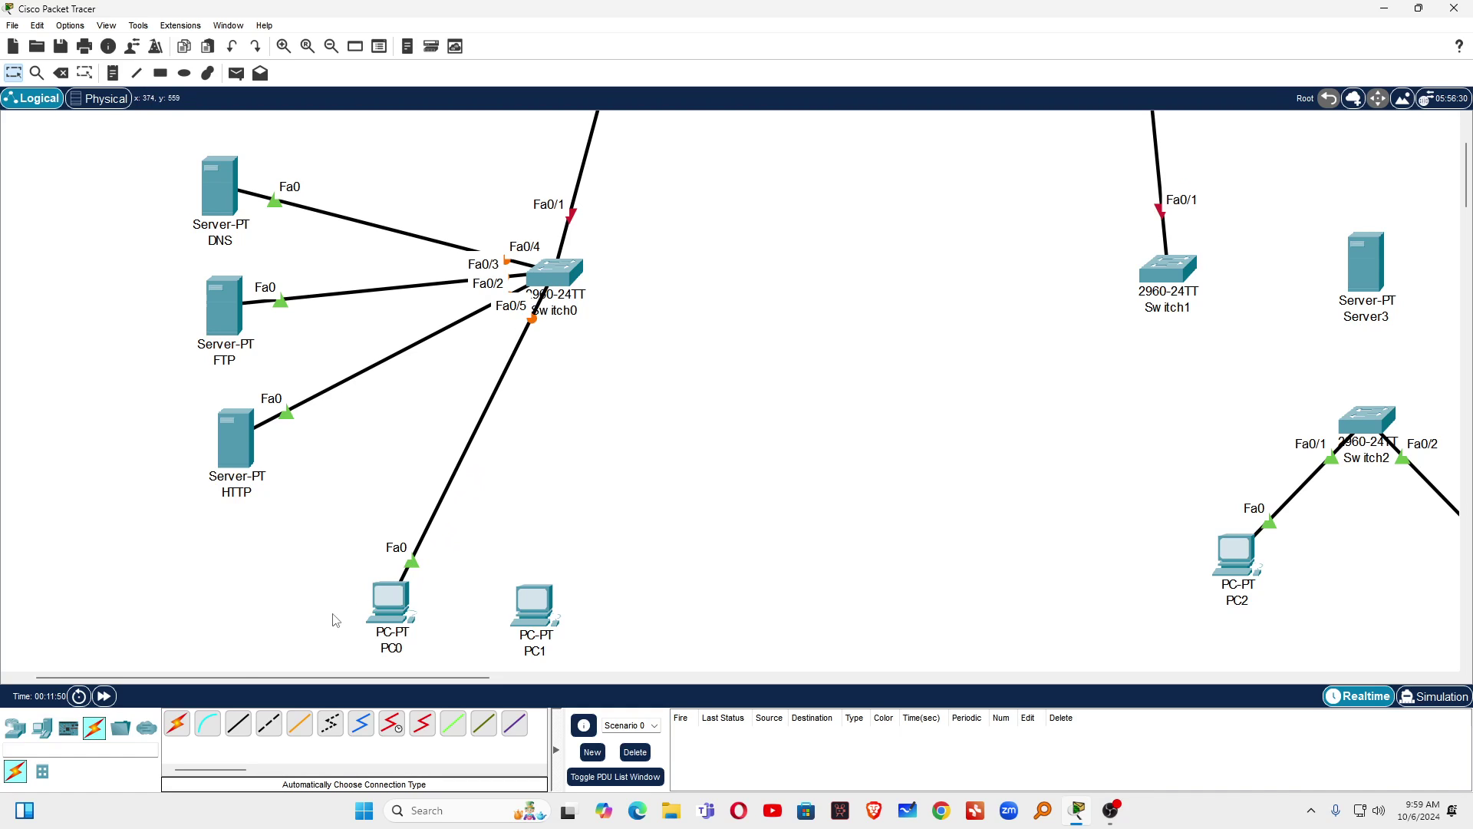
{"action": "left_click", "coordinate": [176, 723]}
{"action": "left_click", "coordinate": [535, 603]}
{"action": "left_click", "coordinate": [561, 285]}
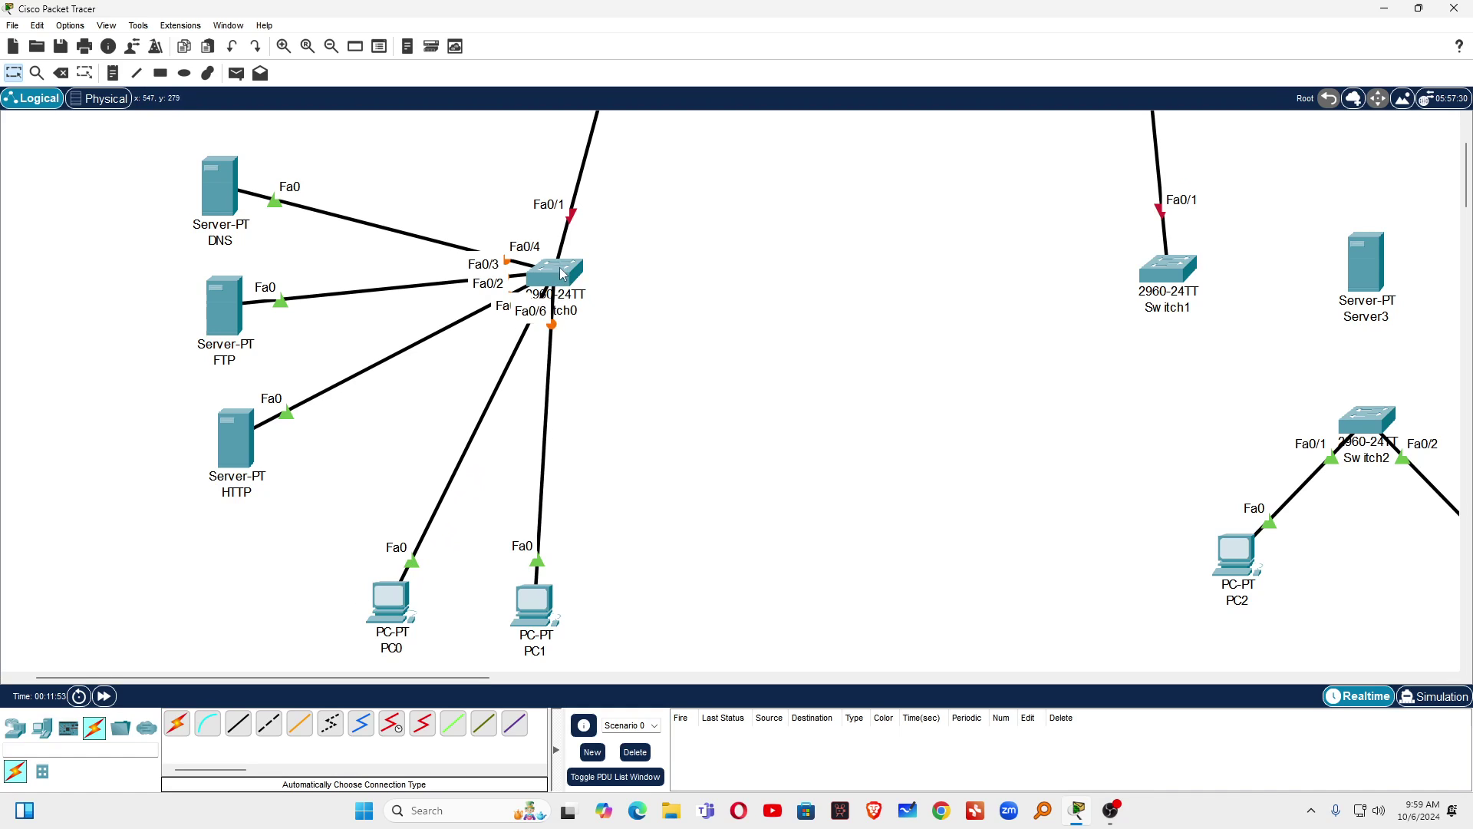
- Shift PC1, PC0 and the DNS, FTP and HTTP servers toward Switch0
{"action": "left_click_drag", "start_coordinate": [541, 608], "coordinate": [679, 537]}
{"action": "left_click_drag", "start_coordinate": [371, 607], "coordinate": [435, 521]}
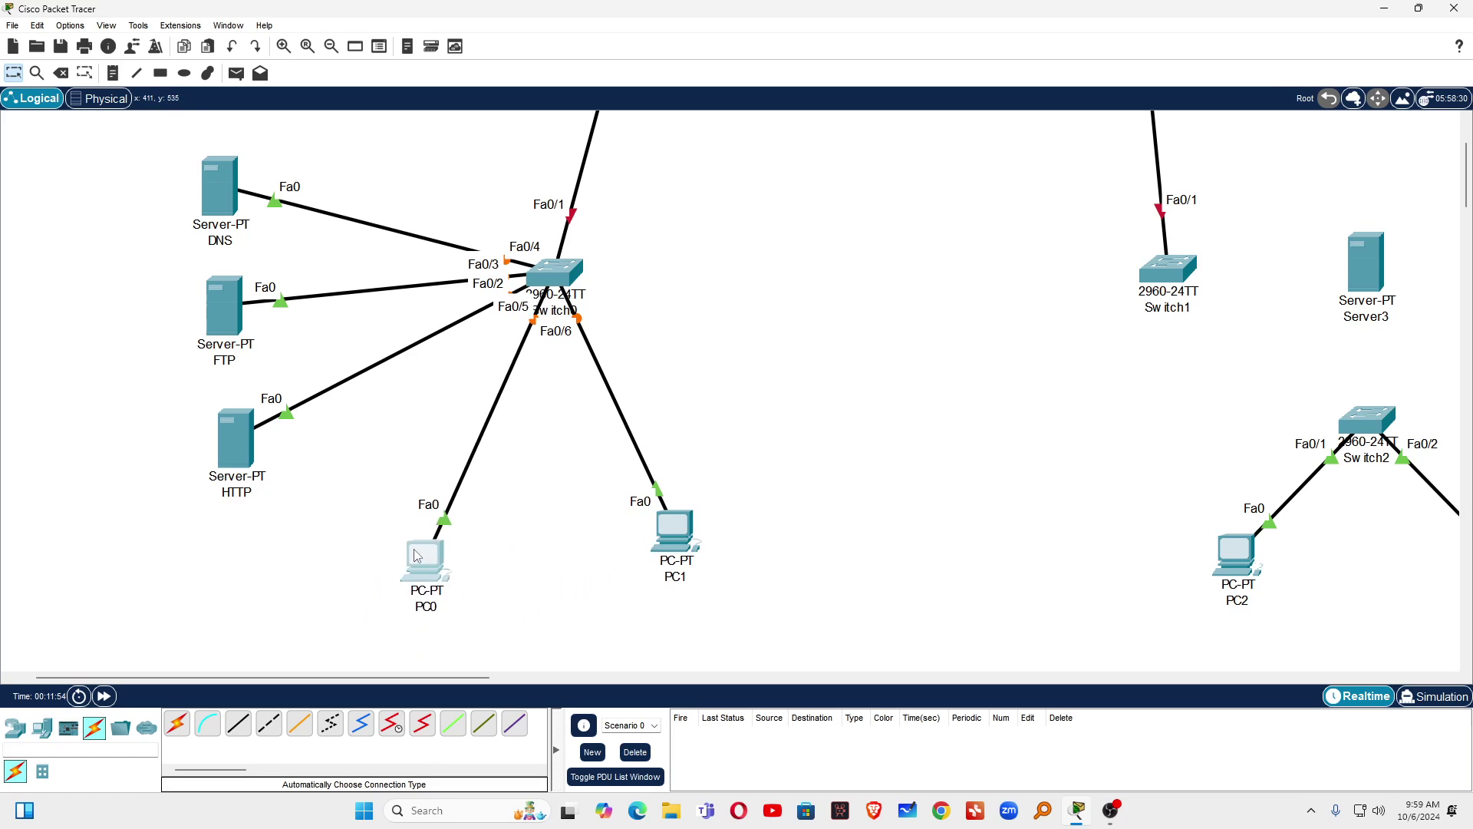
{"action": "left_click_drag", "start_coordinate": [230, 185], "coordinate": [309, 207]}
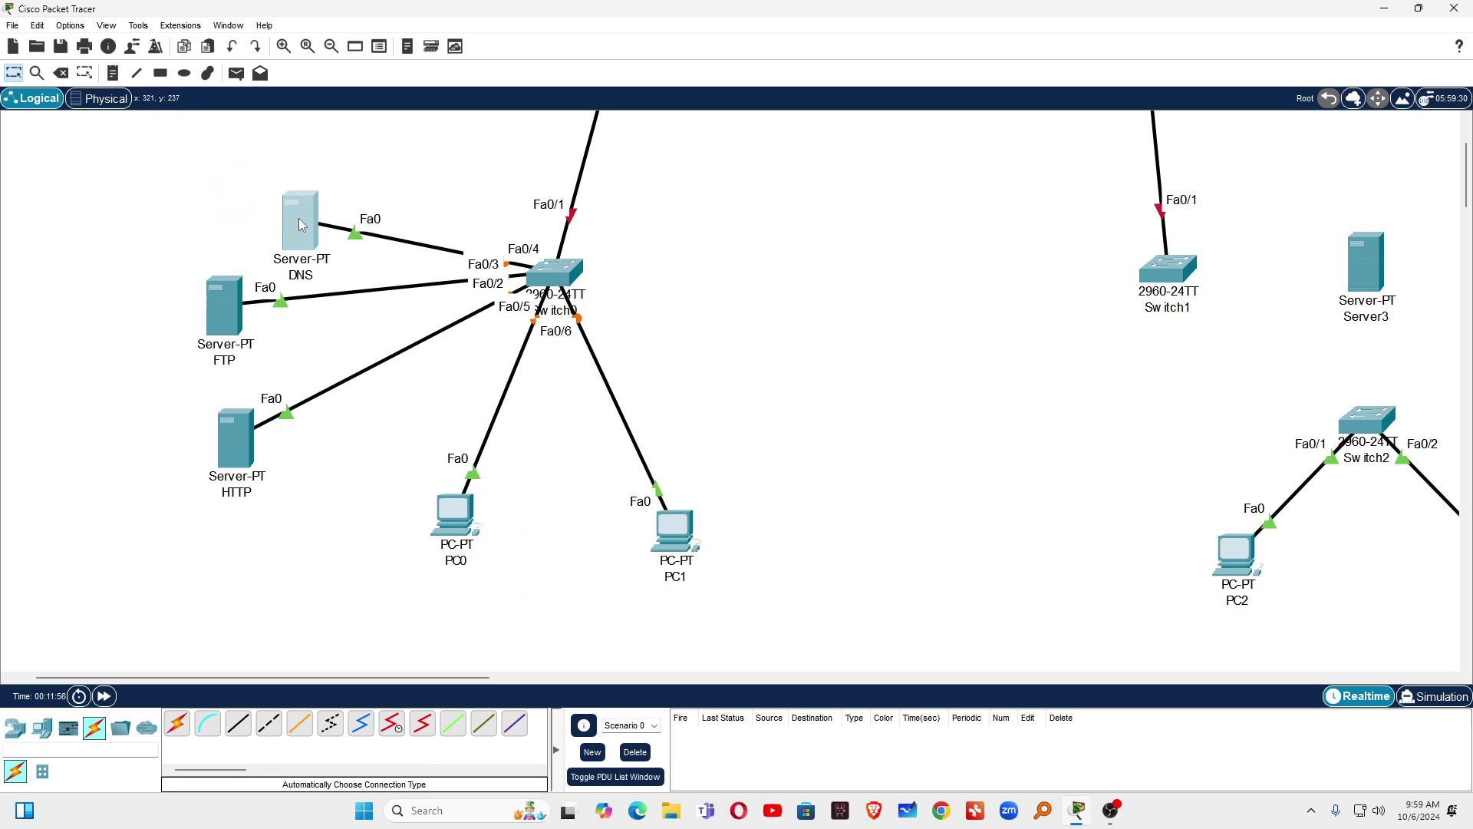
{"action": "left_click_drag", "start_coordinate": [222, 312], "coordinate": [322, 315]}
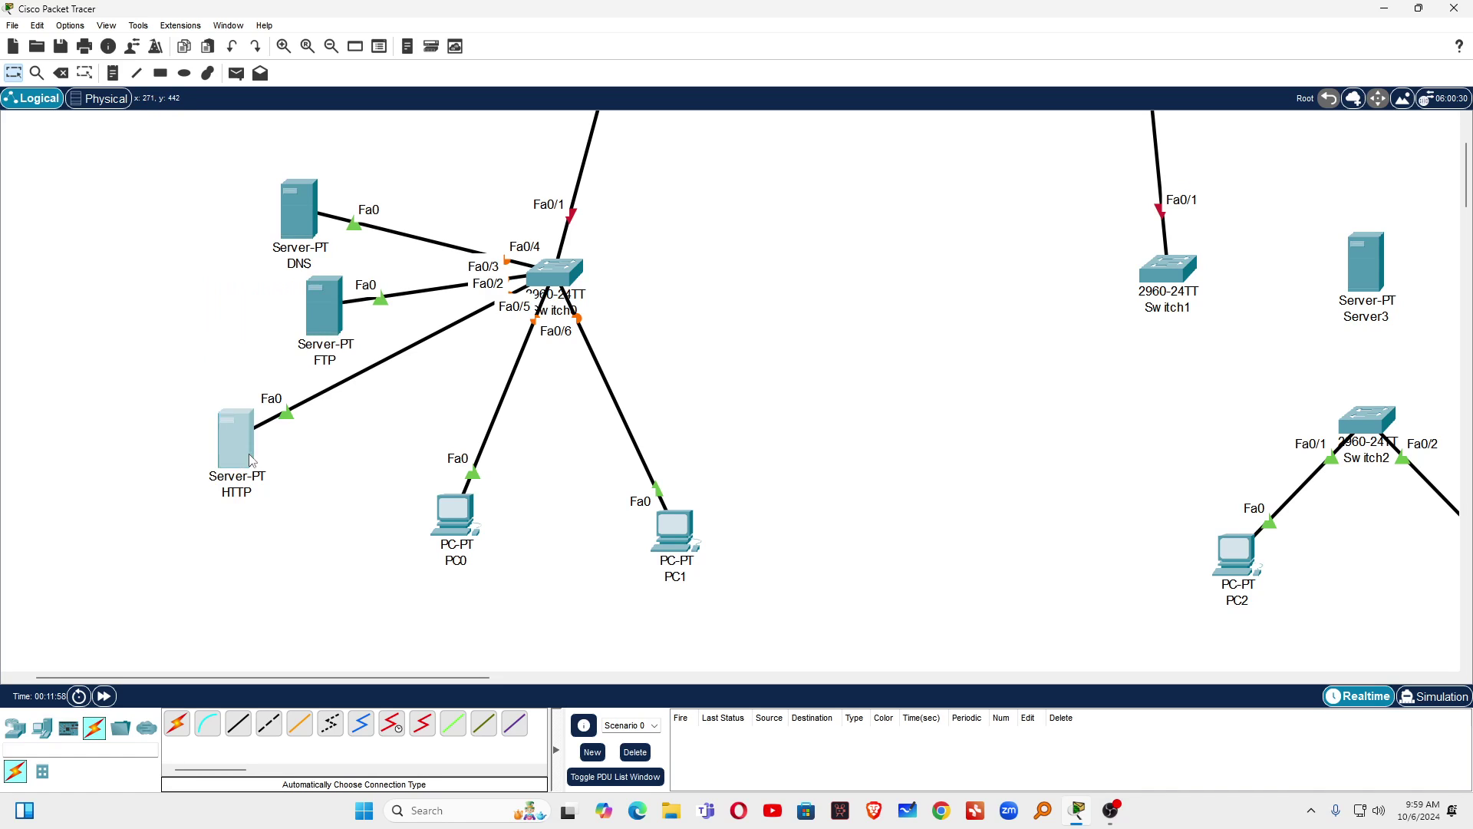
{"action": "left_click_drag", "start_coordinate": [237, 443], "coordinate": [344, 446]}
{"action": "scroll", "coordinate": [900, 422], "scroll_direction": "up", "scroll_amount": 3}
{"action": "scroll", "coordinate": [900, 421], "scroll_direction": "down", "scroll_amount": 1}
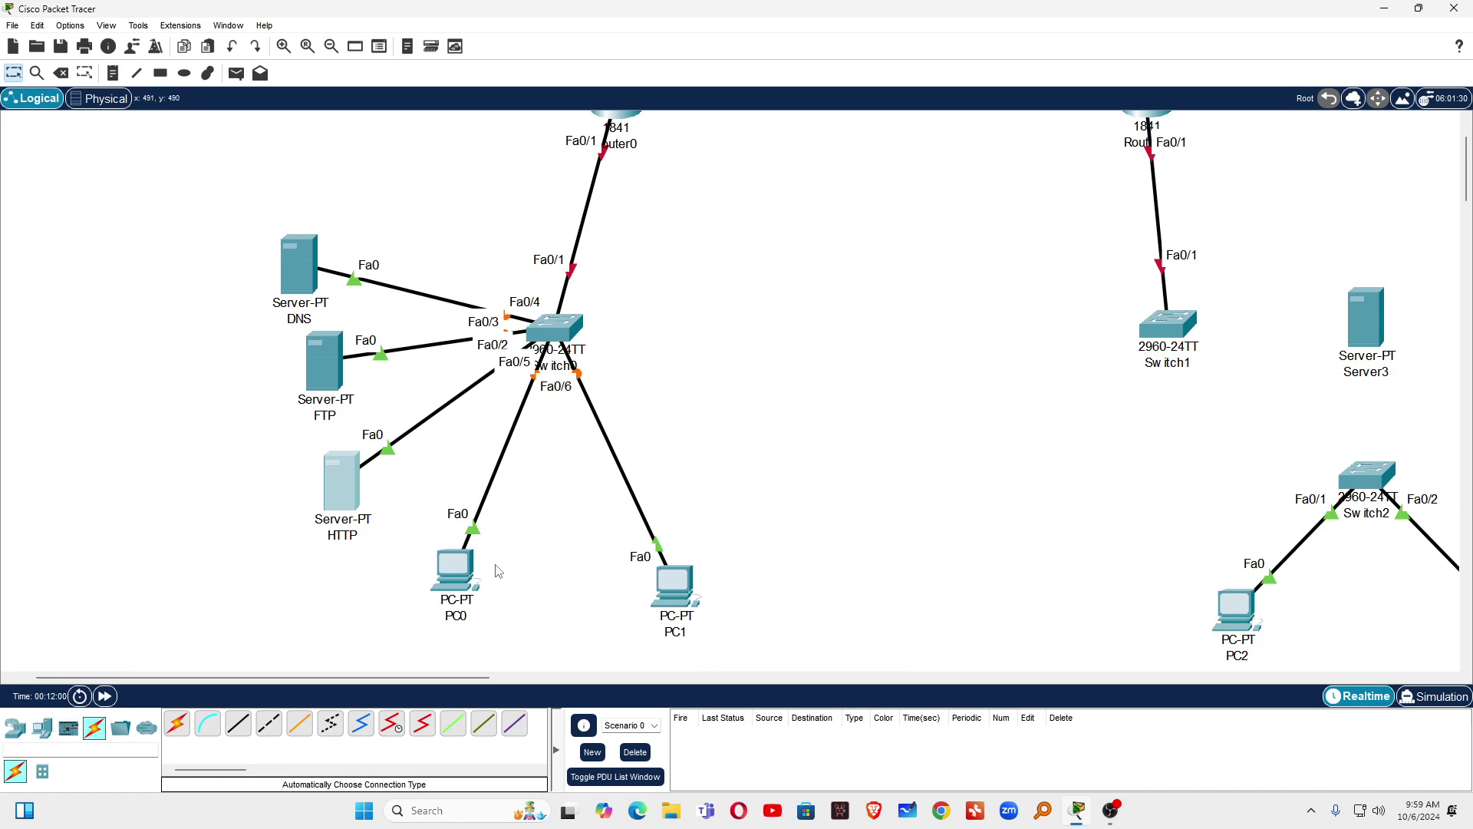
- Tighten PC0, the HTTP and DNS servers, and PC1 further around Switch0
{"action": "left_click_drag", "start_coordinate": [497, 570], "coordinate": [549, 460]}
{"action": "left_click_drag", "start_coordinate": [343, 481], "coordinate": [383, 422]}
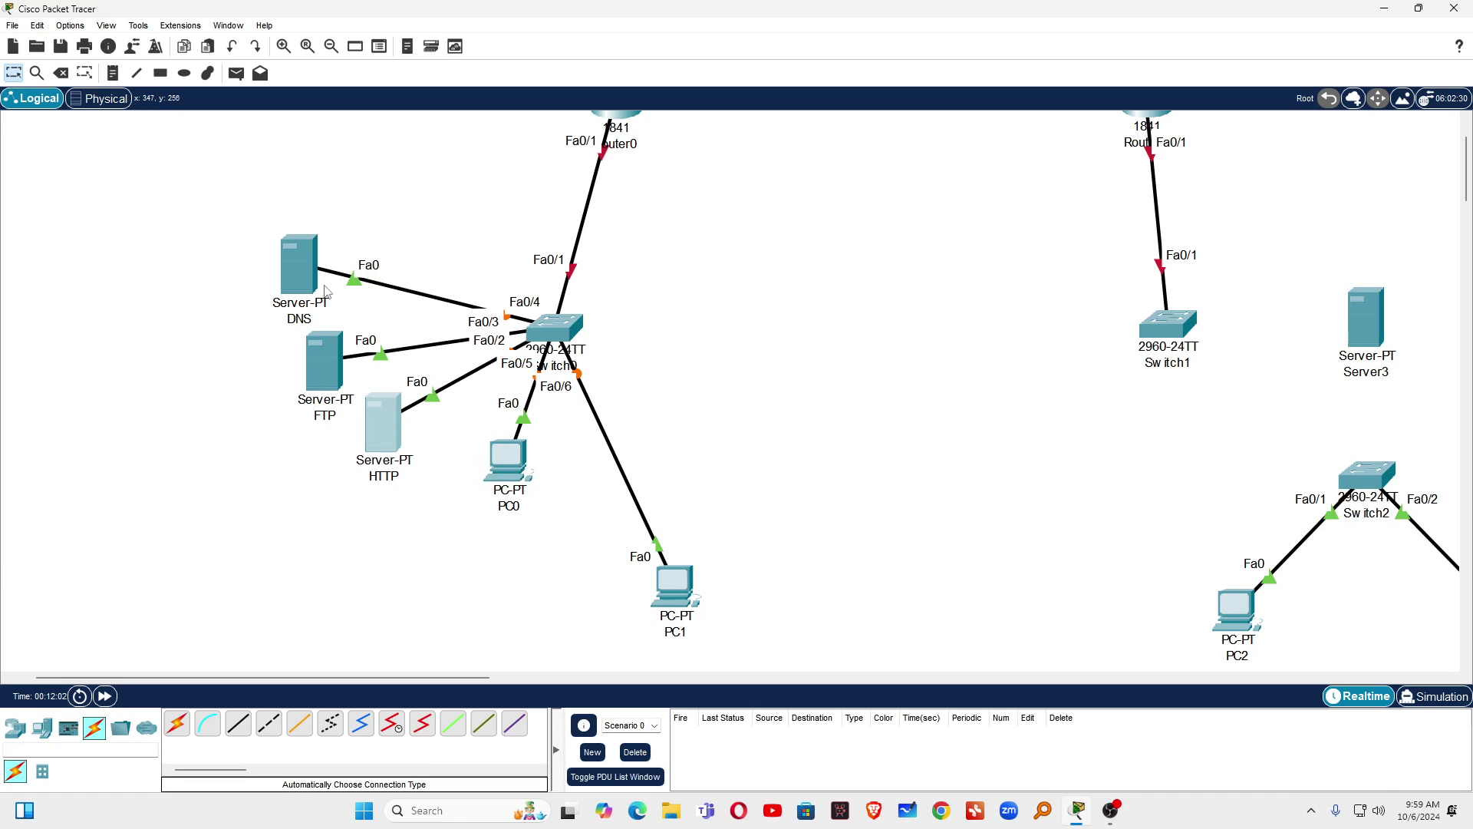
{"action": "left_click_drag", "start_coordinate": [323, 289], "coordinate": [375, 266]}
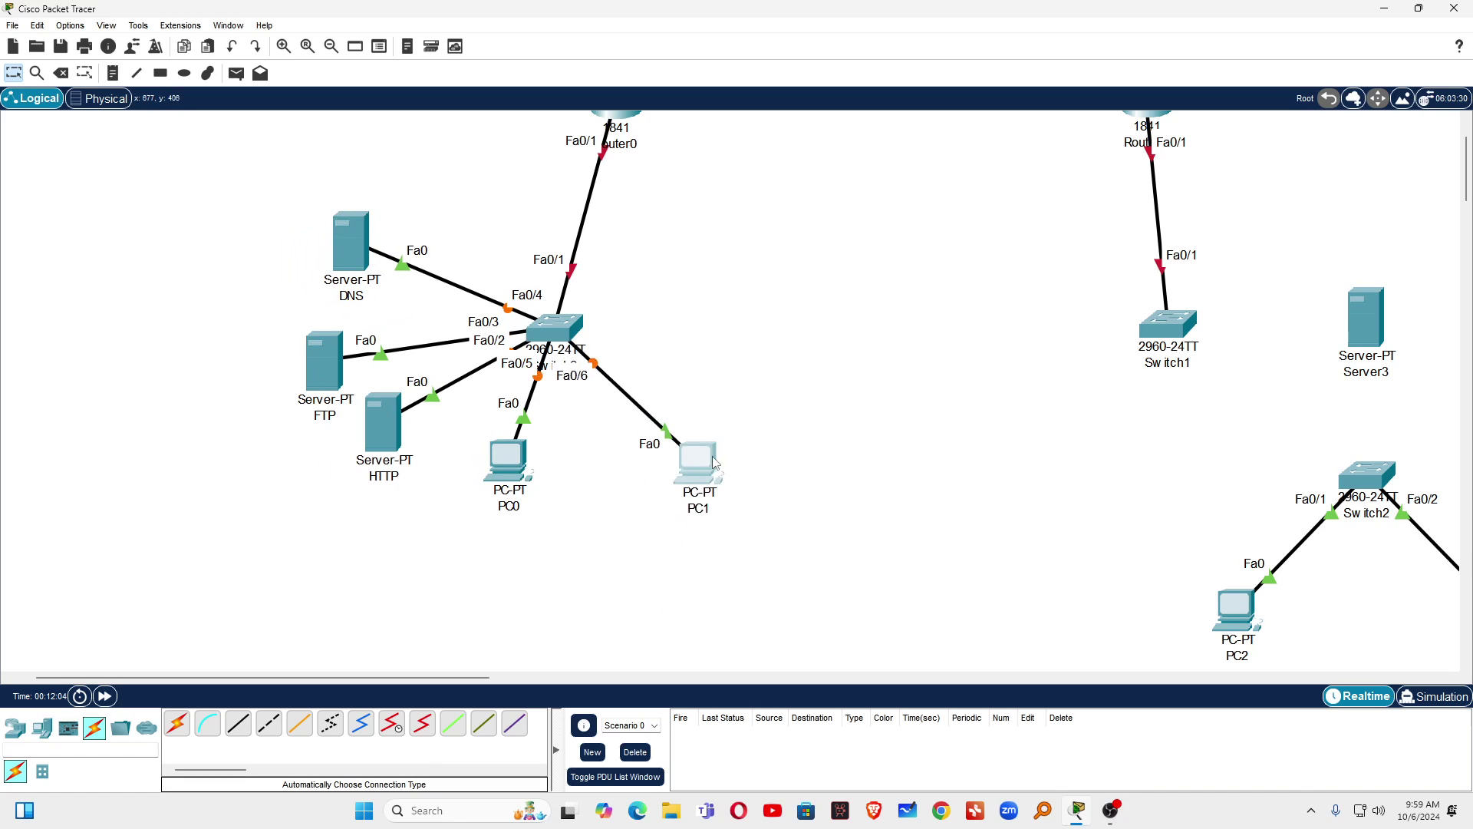
{"action": "left_click_drag", "start_coordinate": [691, 591], "coordinate": [709, 443]}
{"action": "scroll", "coordinate": [975, 507], "scroll_direction": "up", "scroll_amount": 1}
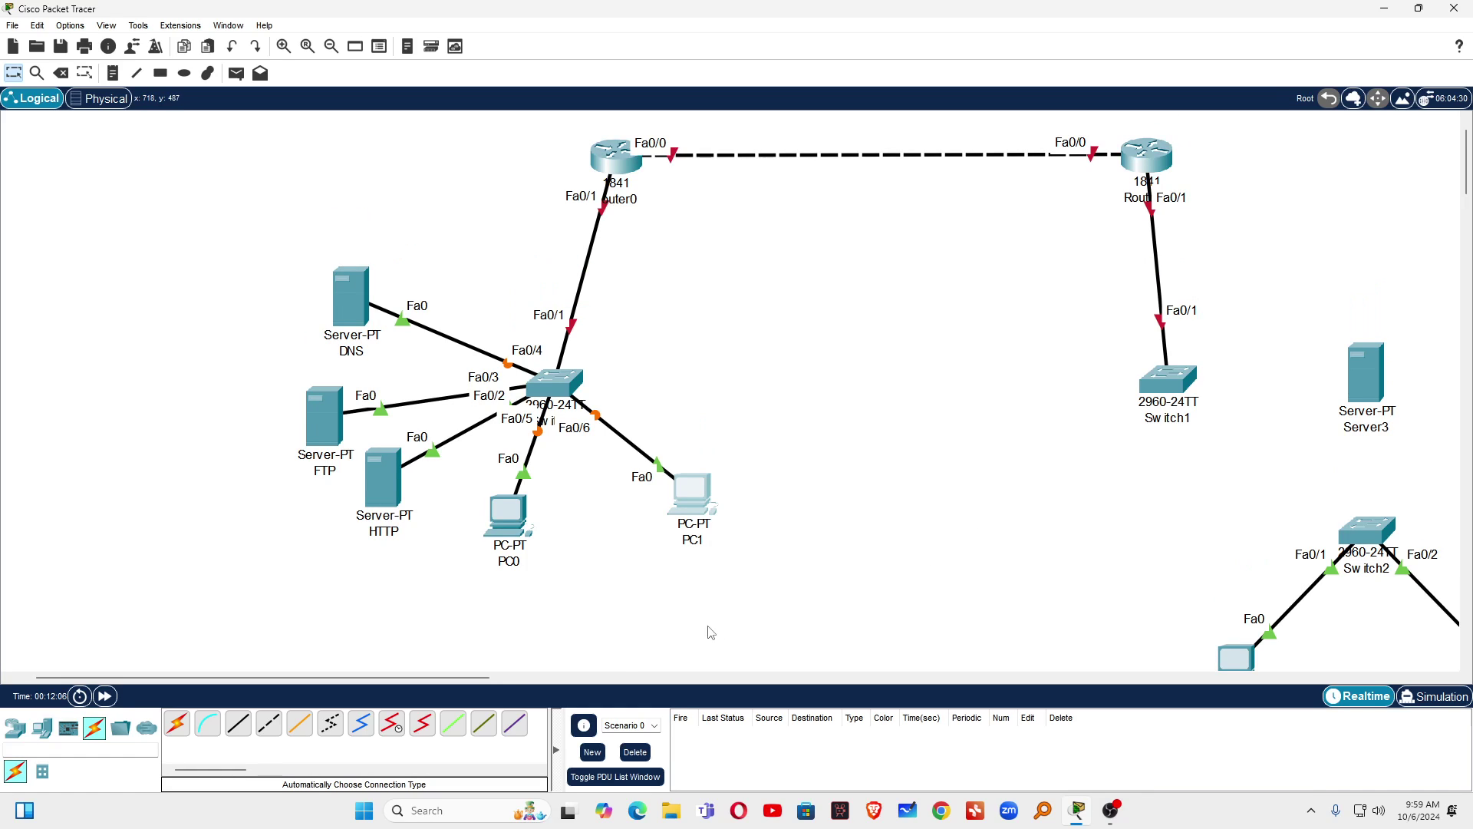
{"action": "left_click_drag", "start_coordinate": [489, 678], "coordinate": [578, 678]}
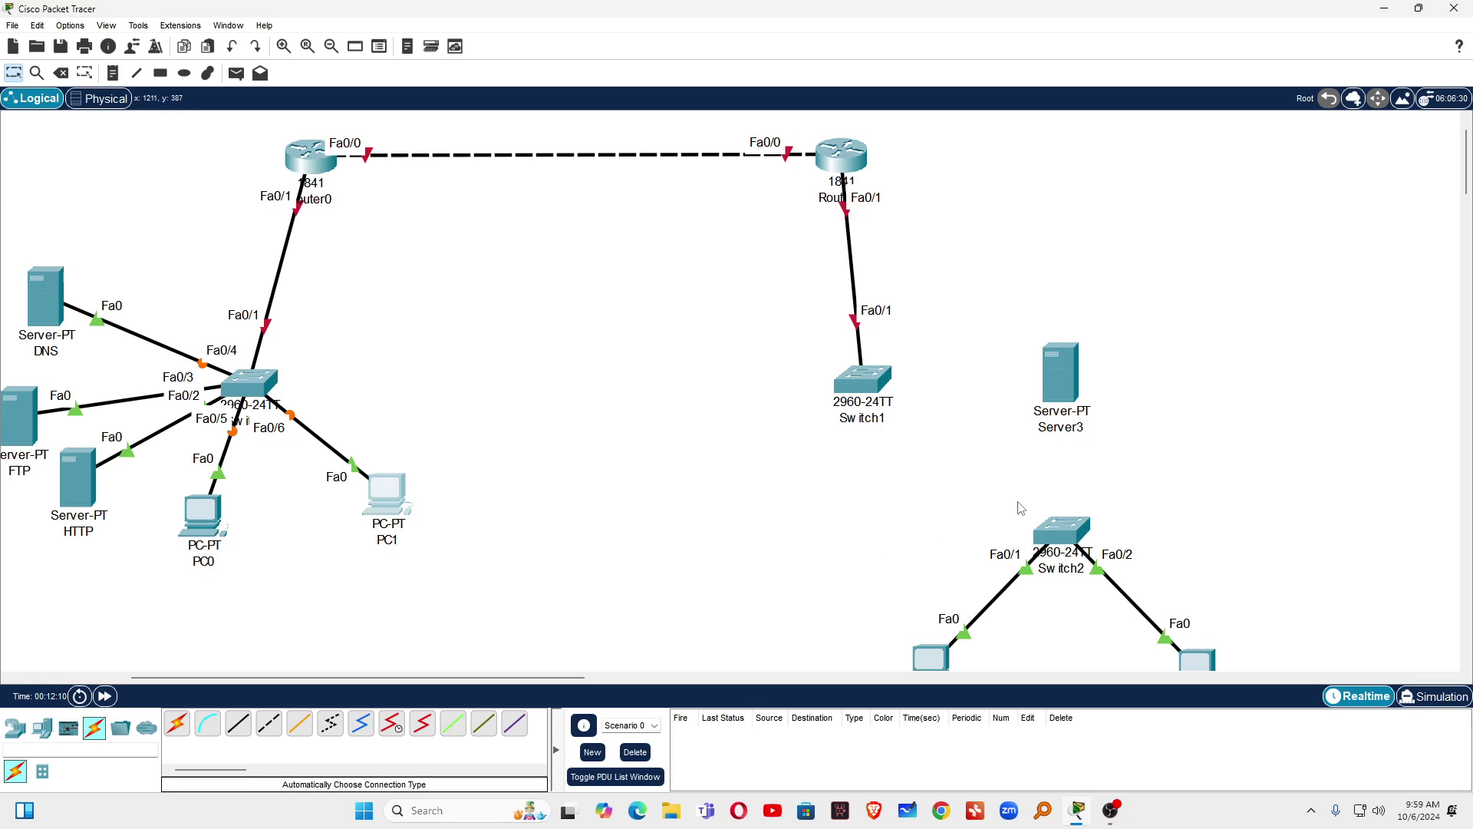
{"action": "mouse_move", "coordinate": [1365, 374]}
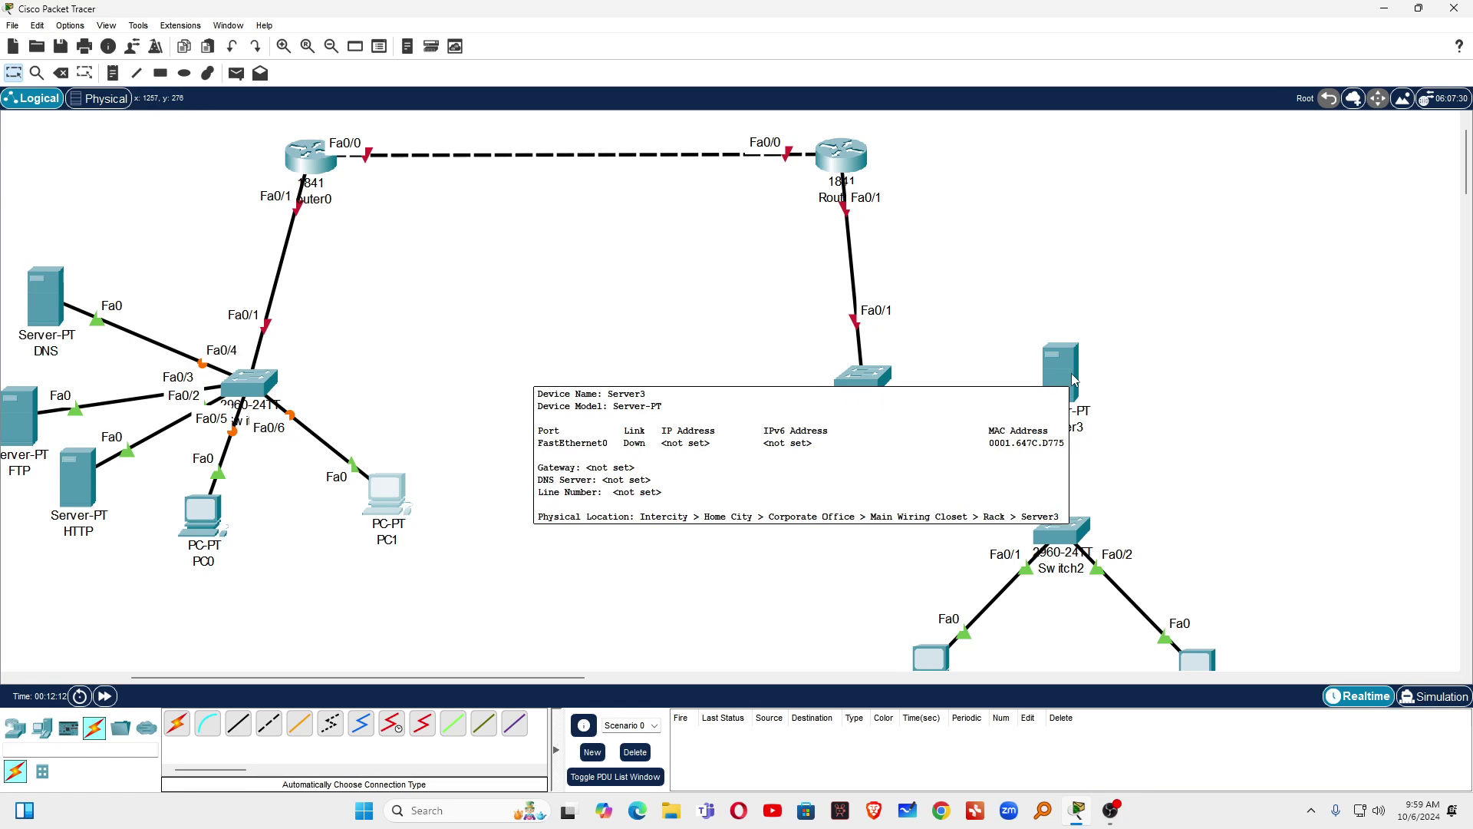
- Install a PT-HOST-NM-1CFE module in Server3's empty slot on the Physical tab, then close the window
{"action": "left_click", "coordinate": [1073, 379]}
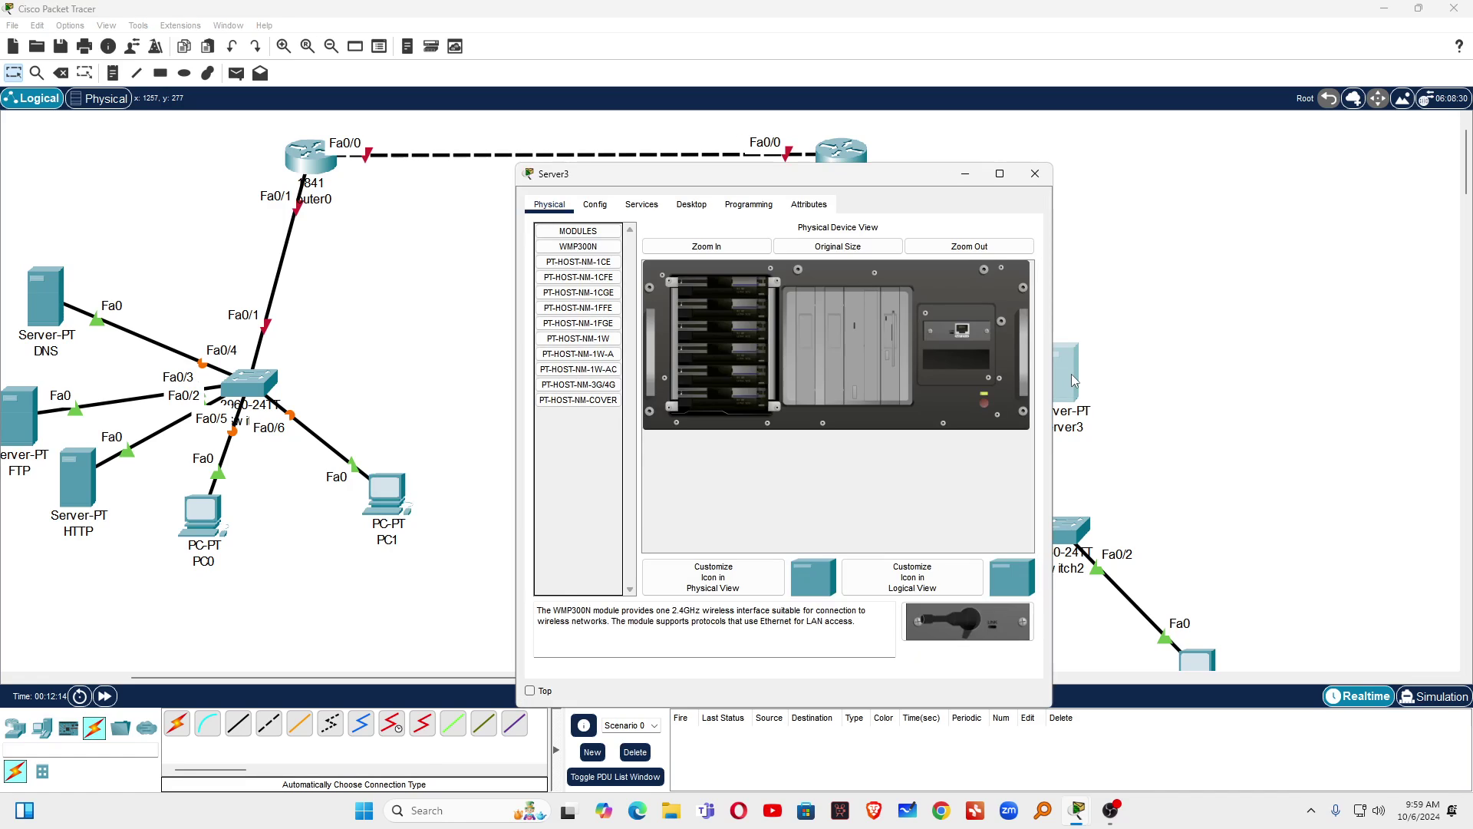
{"action": "left_click", "coordinate": [1000, 173]}
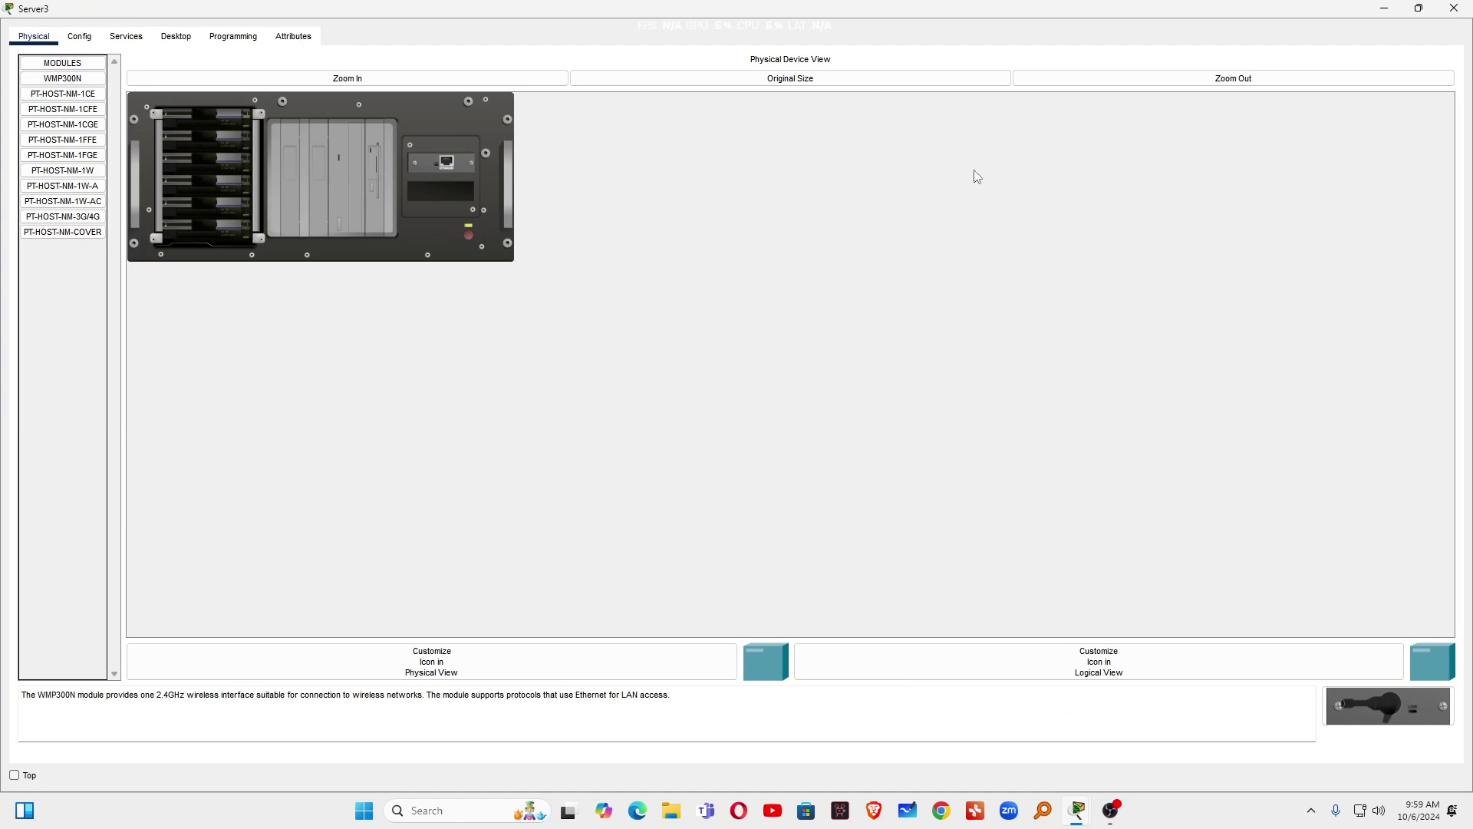
{"action": "left_click", "coordinate": [159, 40]}
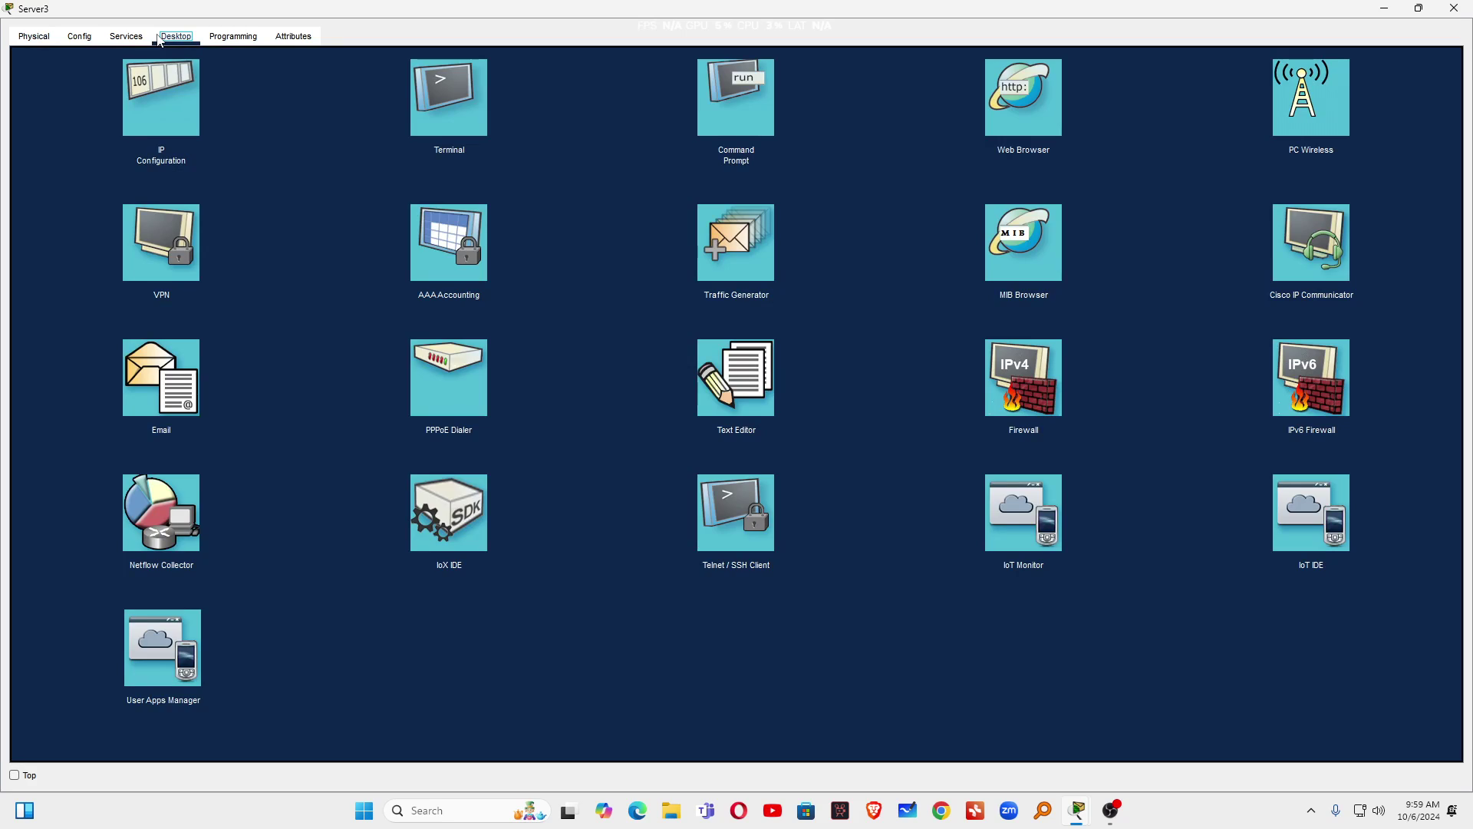
{"action": "left_click", "coordinate": [126, 39]}
{"action": "left_click", "coordinate": [69, 40]}
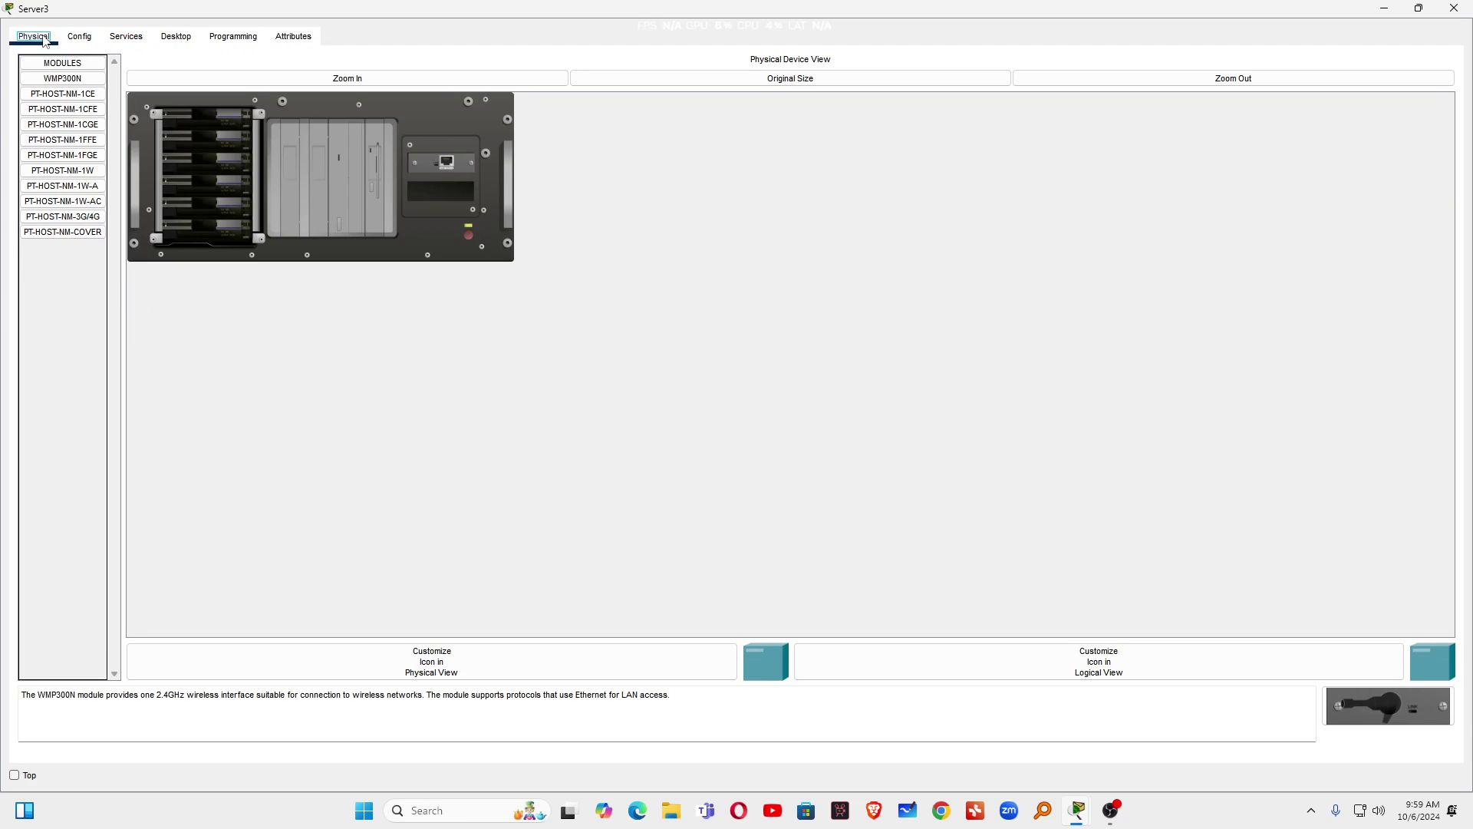
{"action": "left_click", "coordinate": [314, 80]}
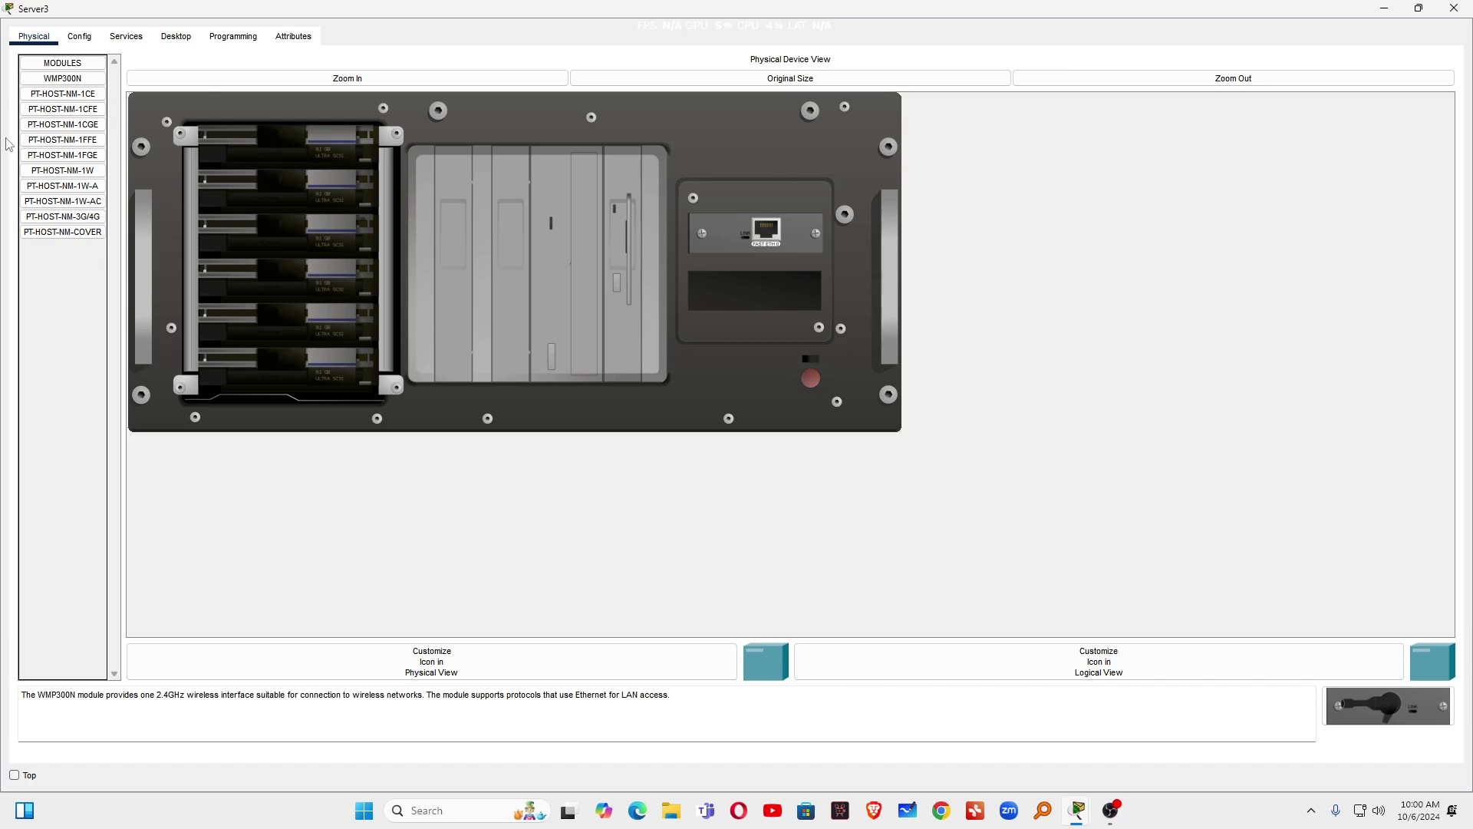
{"action": "left_click", "coordinate": [44, 125]}
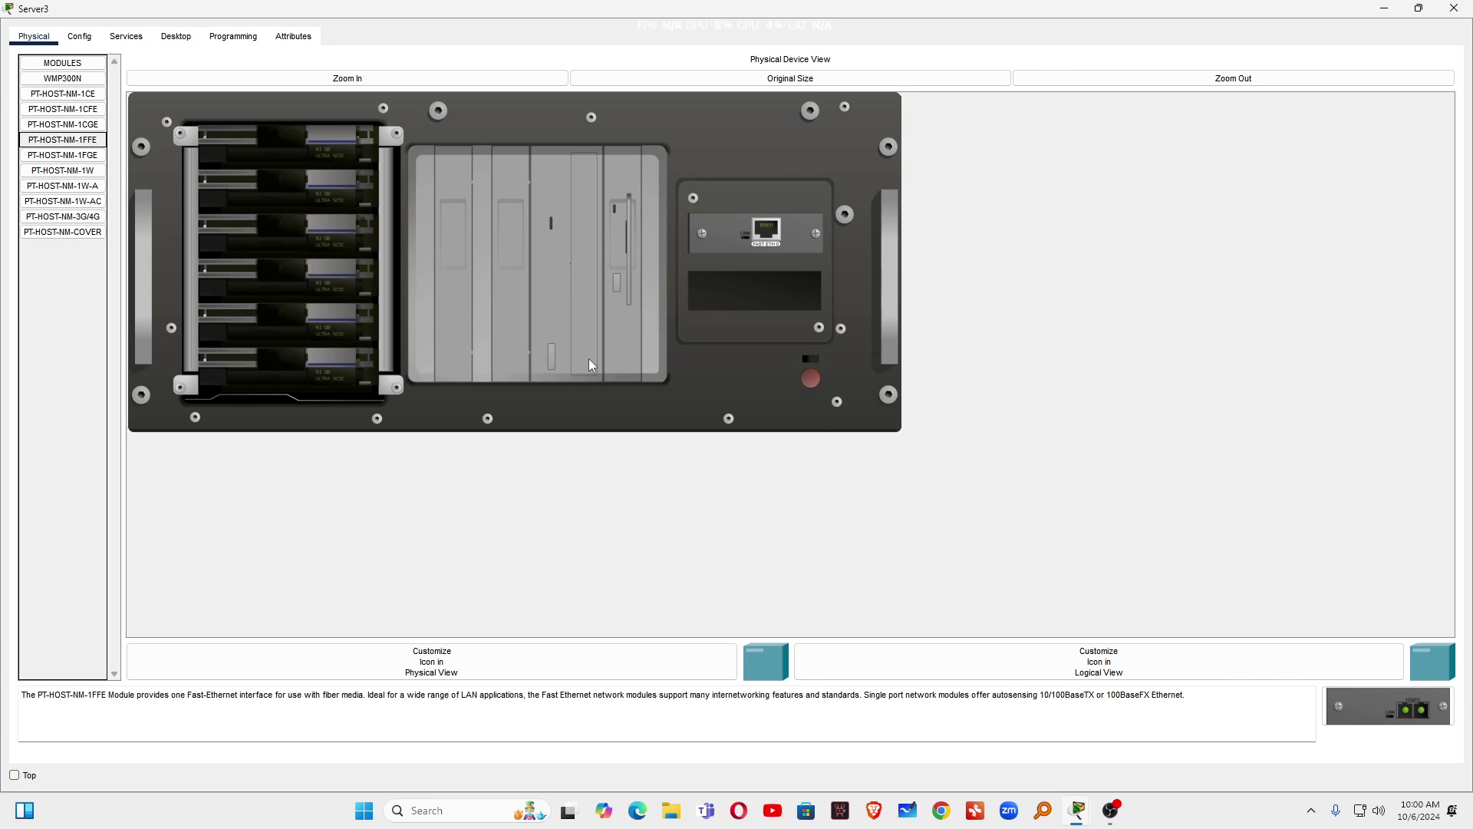
{"action": "left_click", "coordinate": [78, 126]}
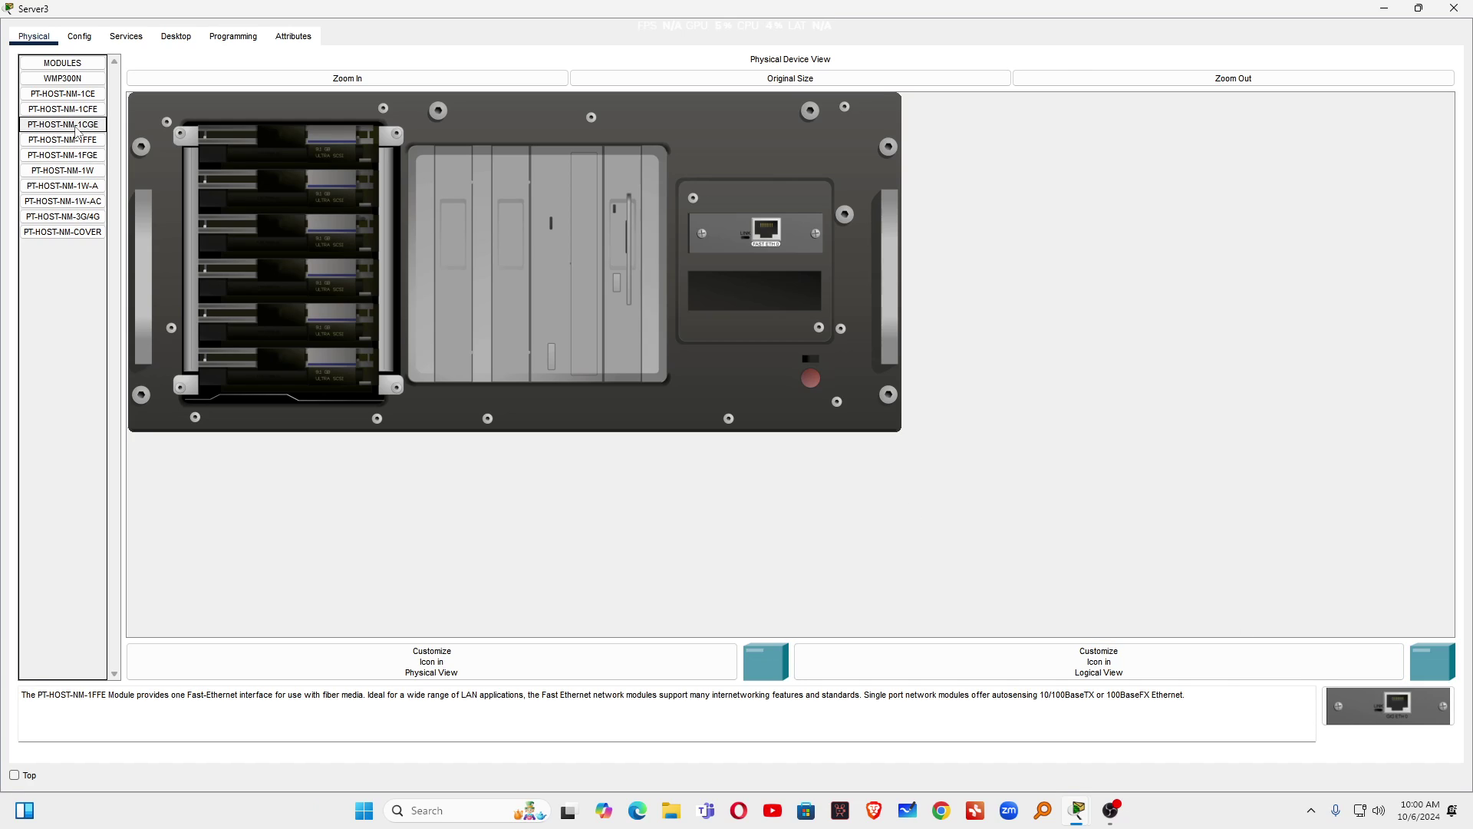
{"action": "left_click", "coordinate": [77, 112]}
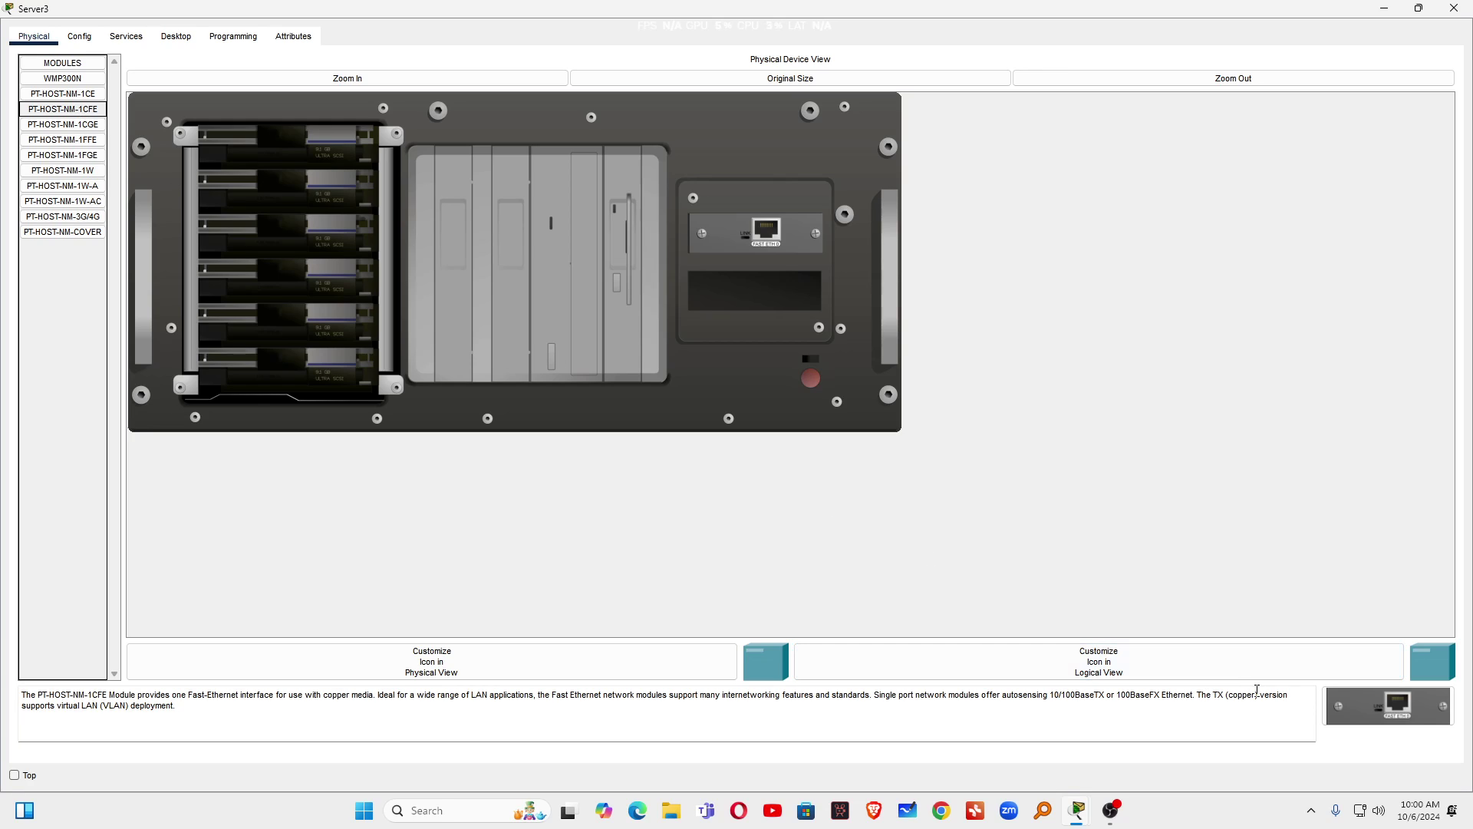
{"action": "left_click_drag", "start_coordinate": [1387, 706], "coordinate": [756, 315]}
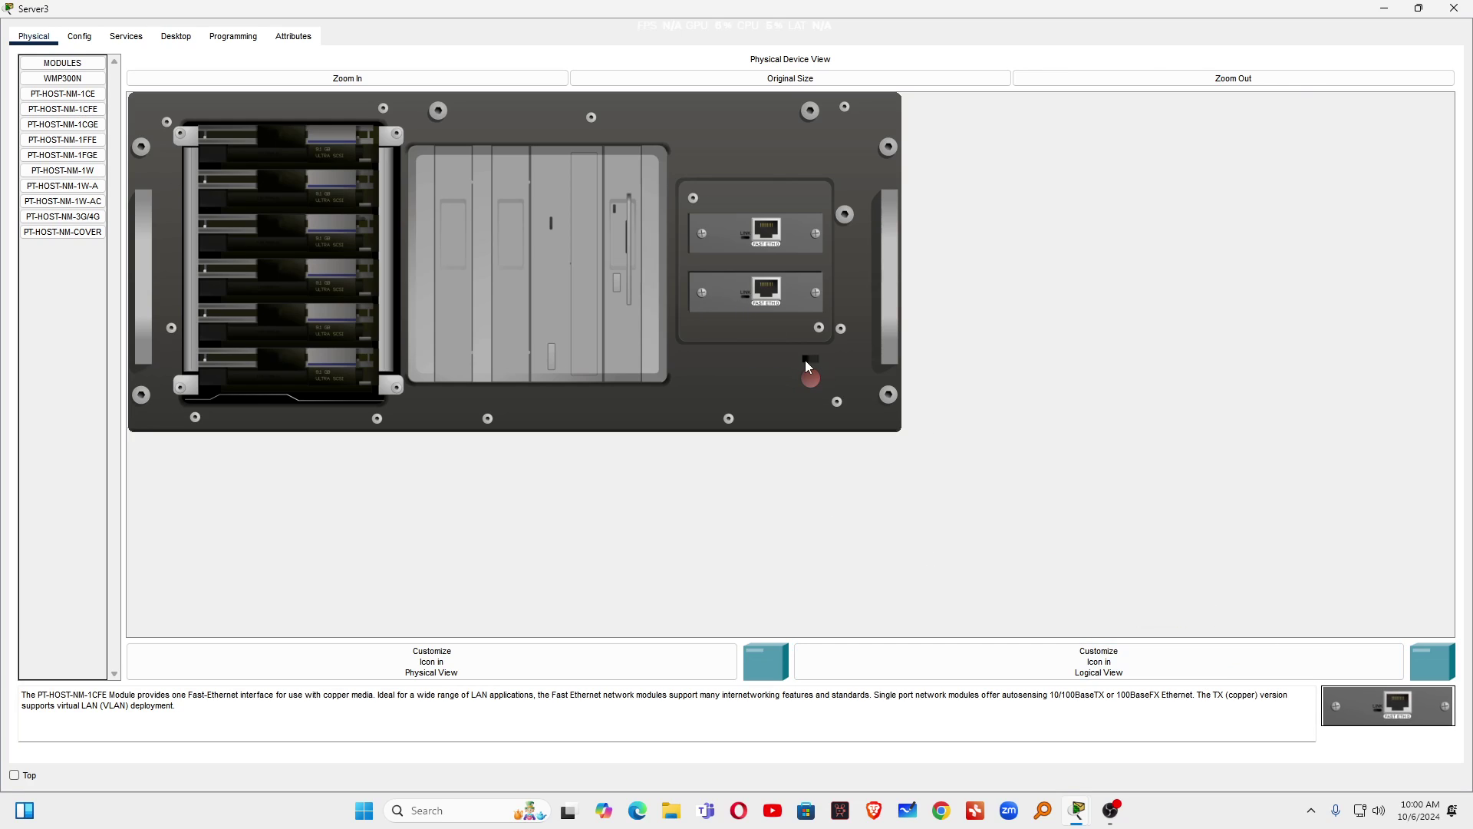
{"action": "left_click", "coordinate": [1453, 10]}
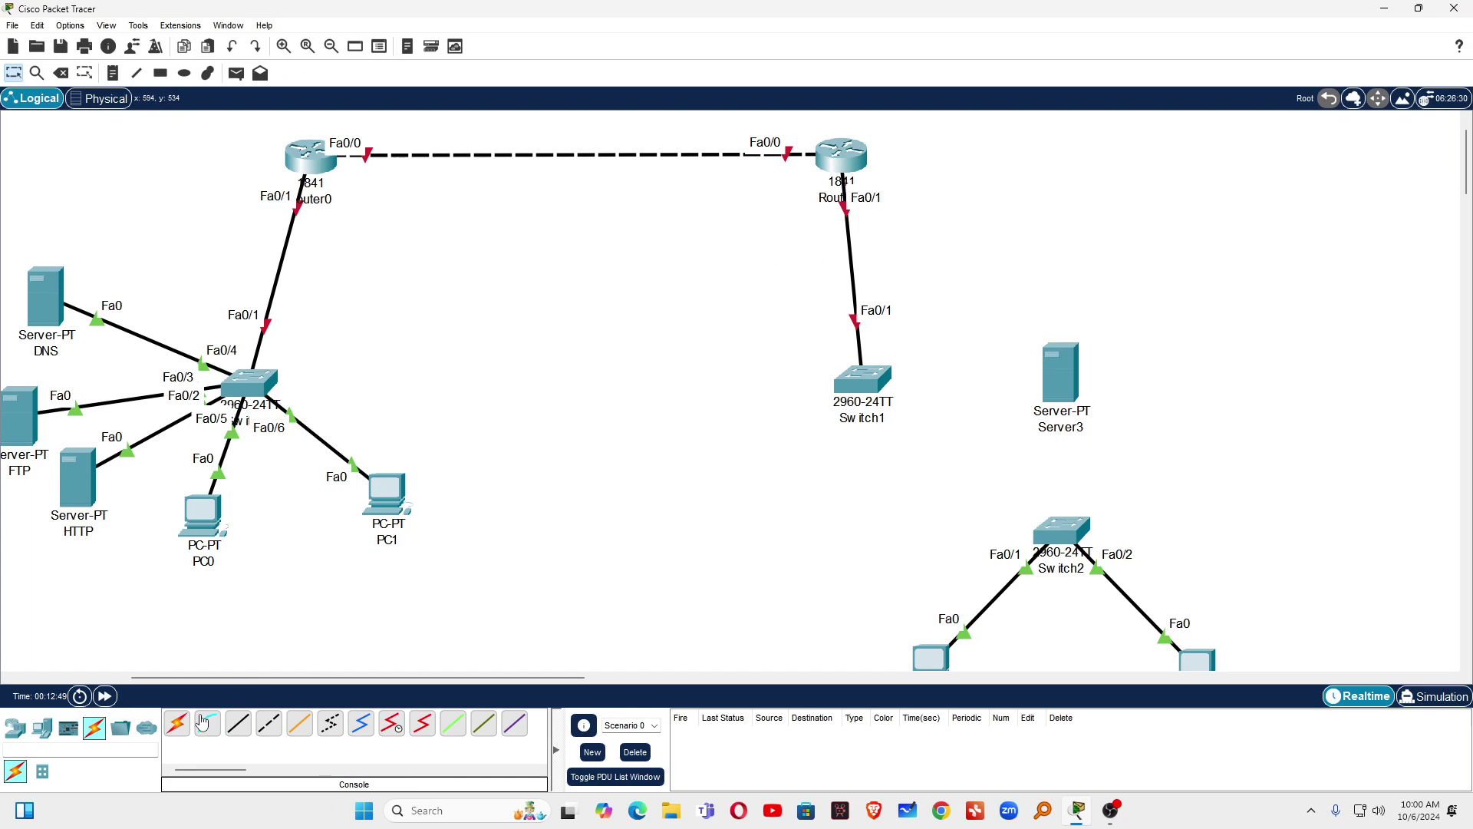
- Auto-cable Switch1 to Server3, and Server3 to Switch2 port Fa0/3
{"action": "left_click", "coordinate": [177, 723]}
{"action": "left_click", "coordinate": [861, 383]}
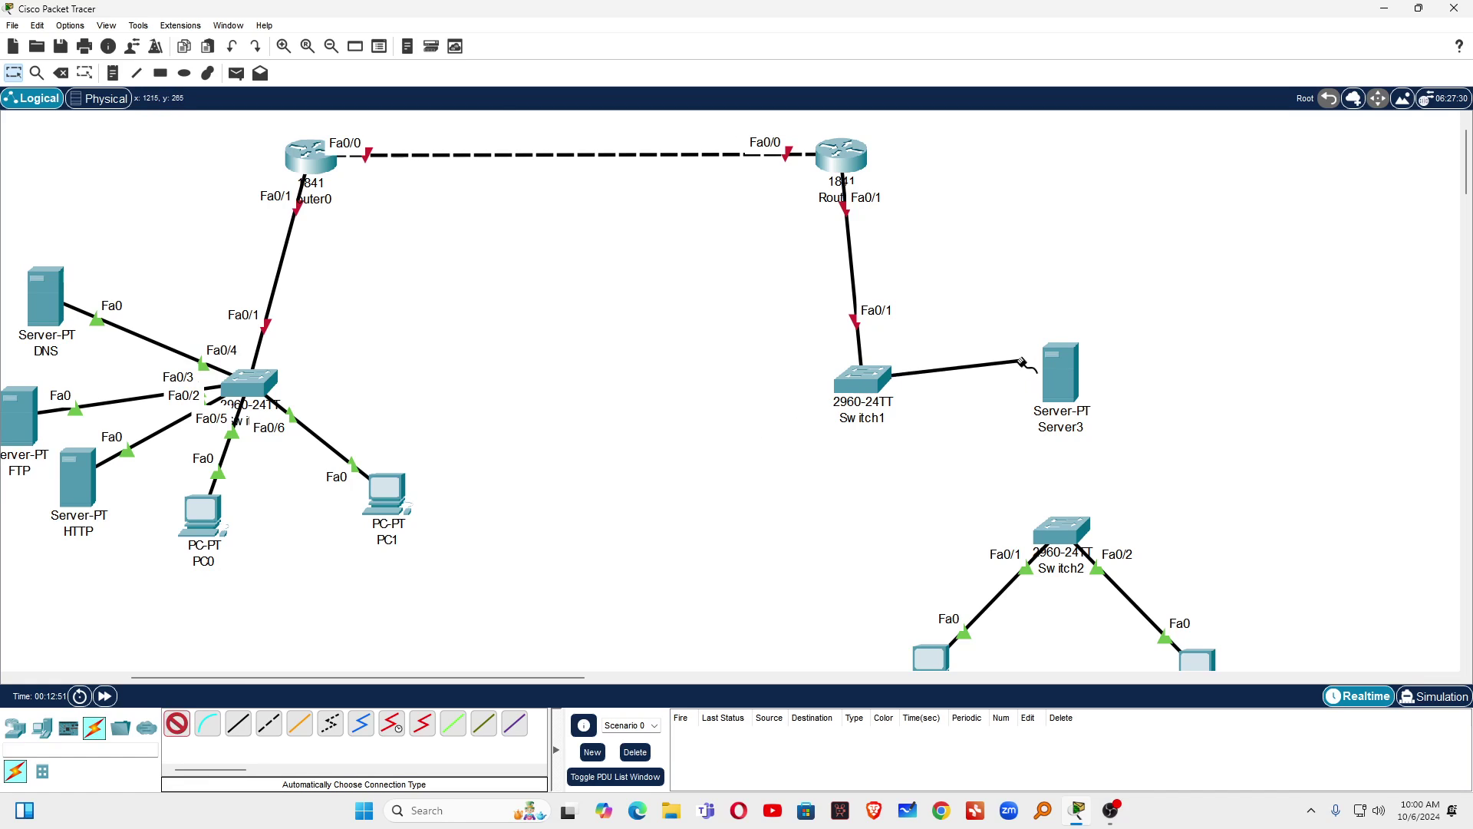
{"action": "left_click", "coordinate": [1060, 370]}
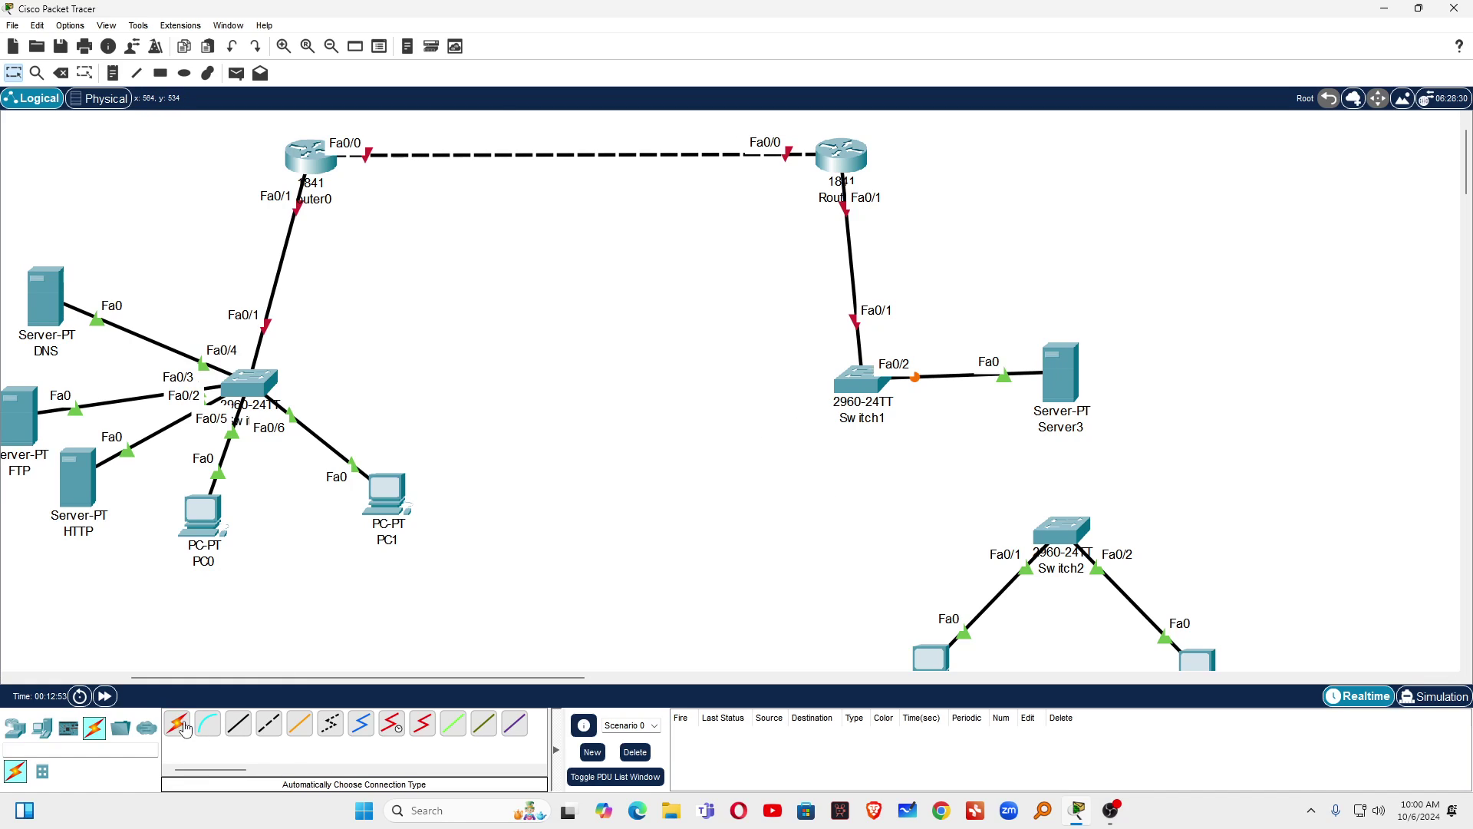
{"action": "left_click", "coordinate": [184, 729]}
{"action": "left_click", "coordinate": [1067, 388]}
{"action": "left_click", "coordinate": [1062, 532]}
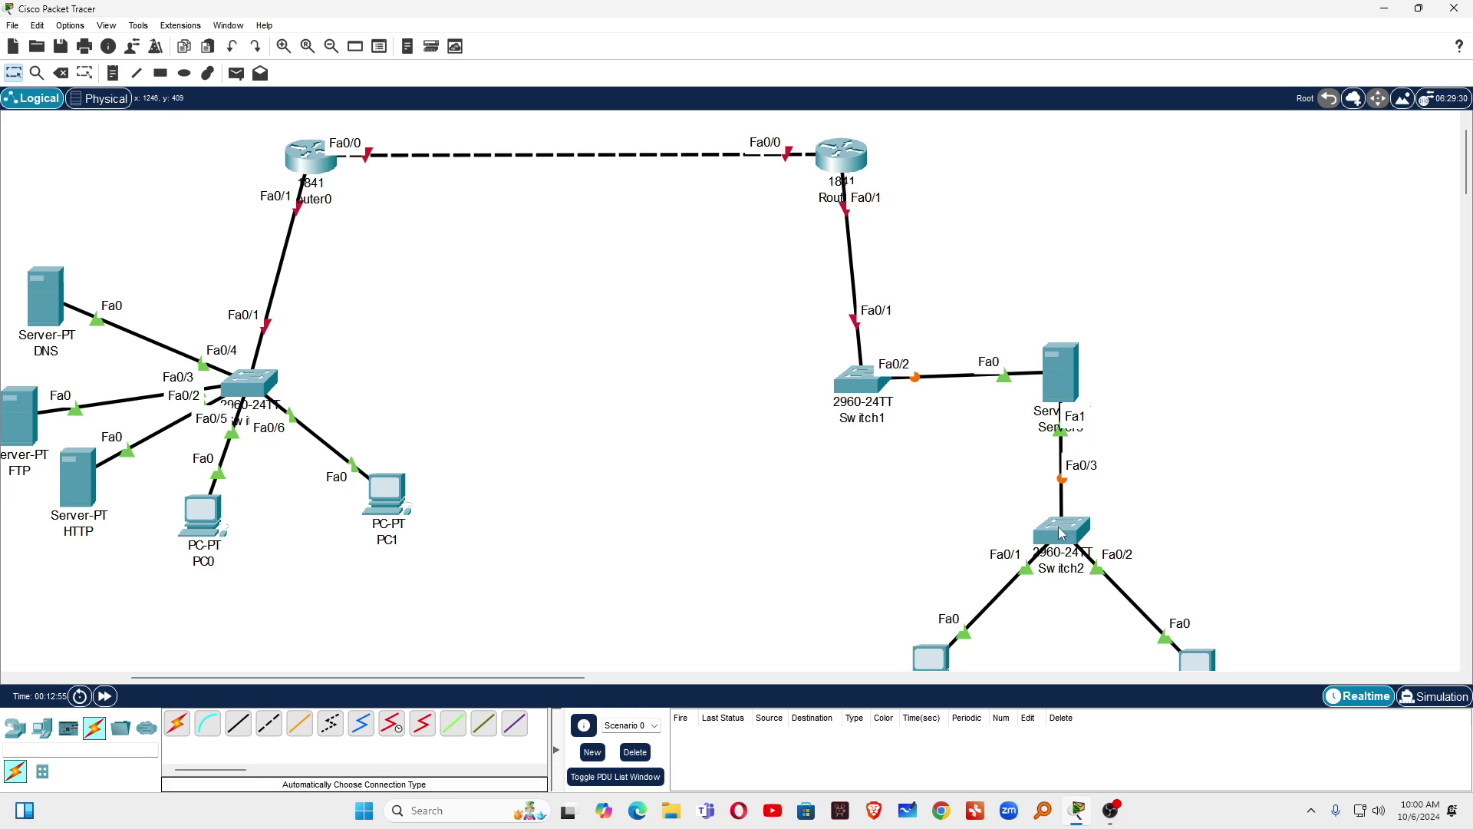
{"action": "left_click_drag", "start_coordinate": [1057, 388], "coordinate": [1052, 379]}
- Rename Server3 to Firewall
{"action": "left_click", "coordinate": [1049, 422]}
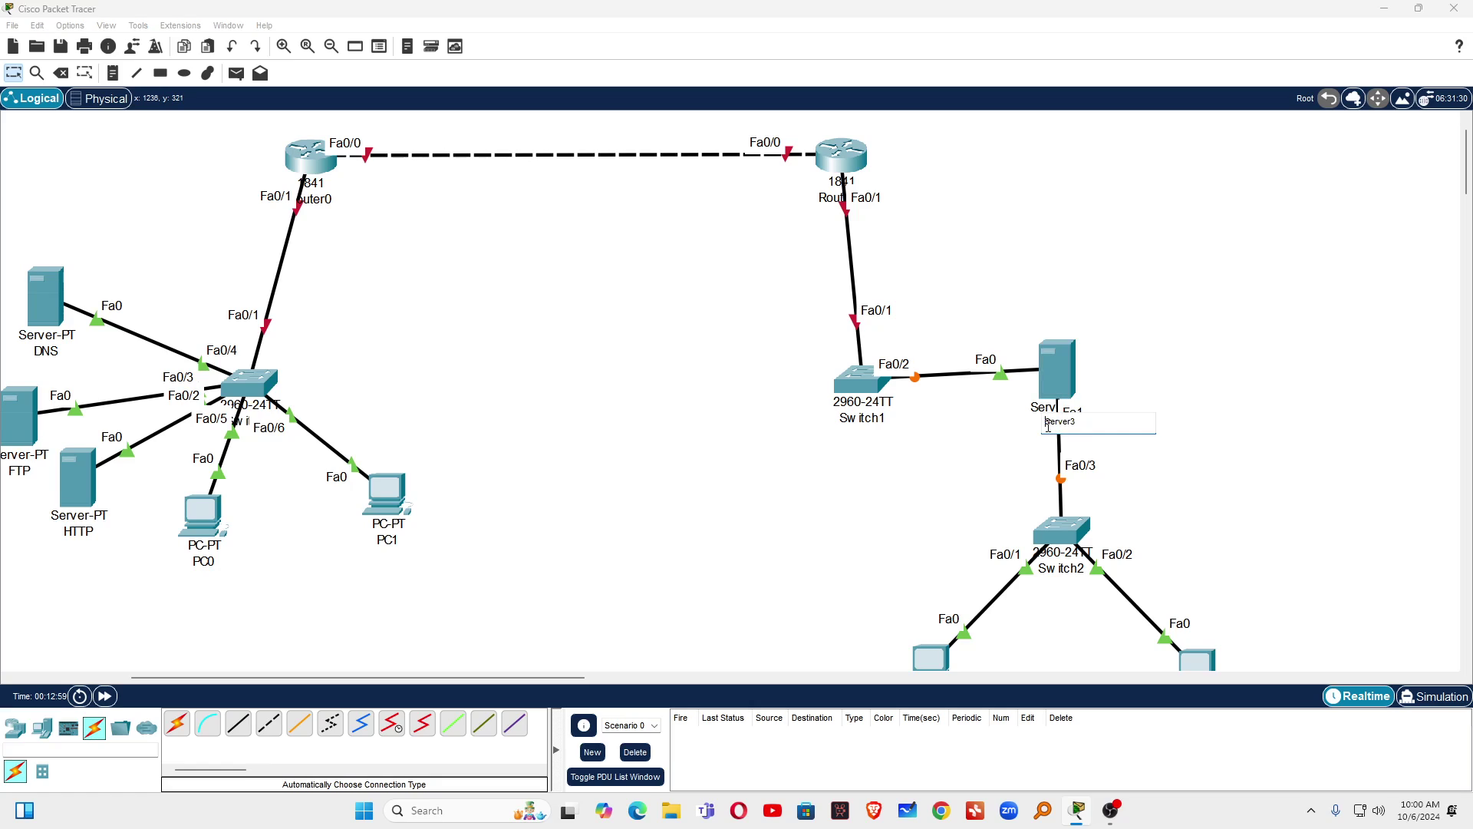
{"action": "double_click", "coordinate": [1048, 422]}
{"action": "type", "text": "Fire"}
{"action": "type", "text": "wall"}
{"action": "key", "text": "Return"}
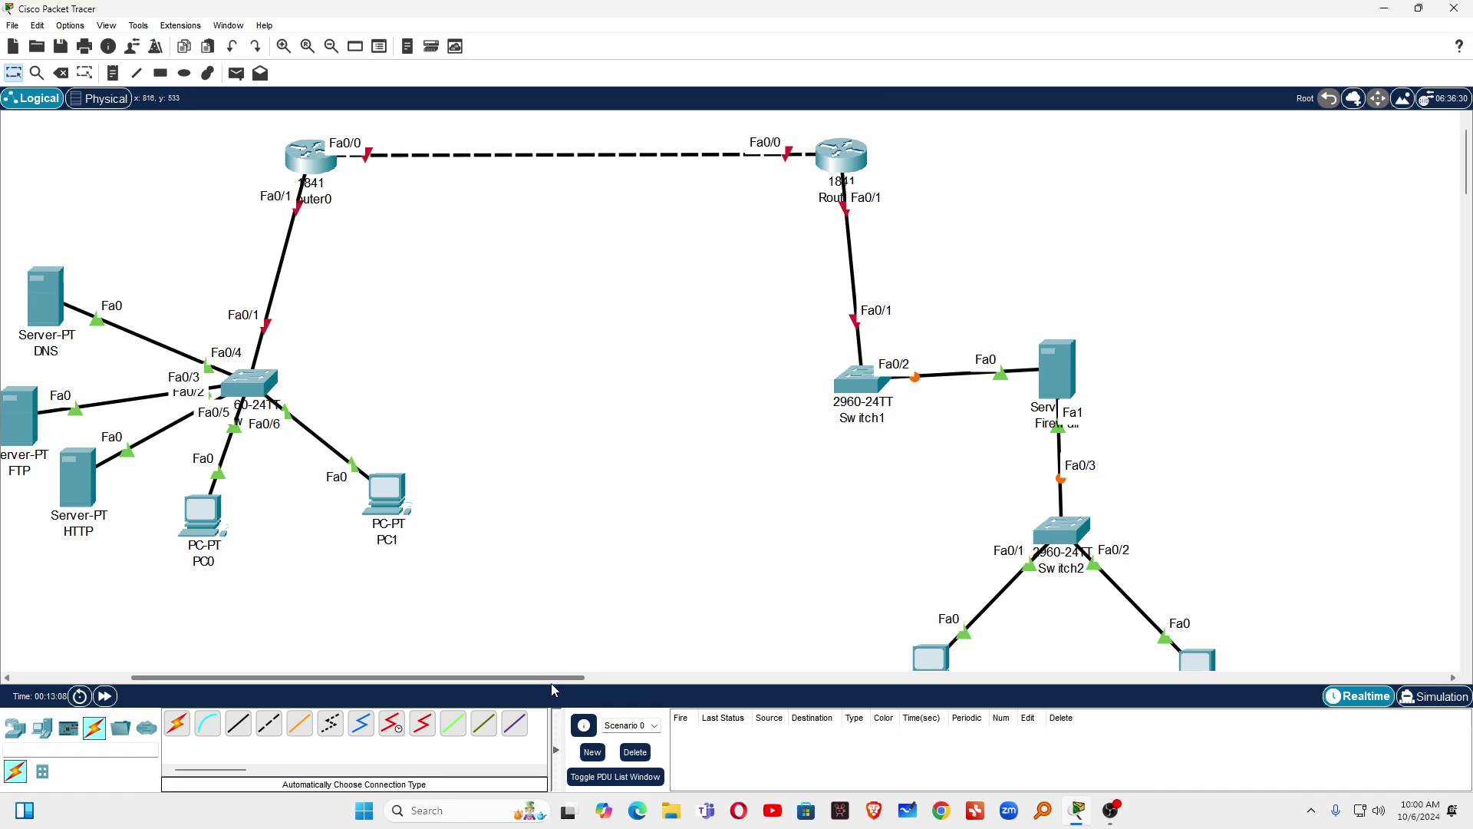
{"action": "left_click_drag", "start_coordinate": [551, 680], "coordinate": [515, 685]}
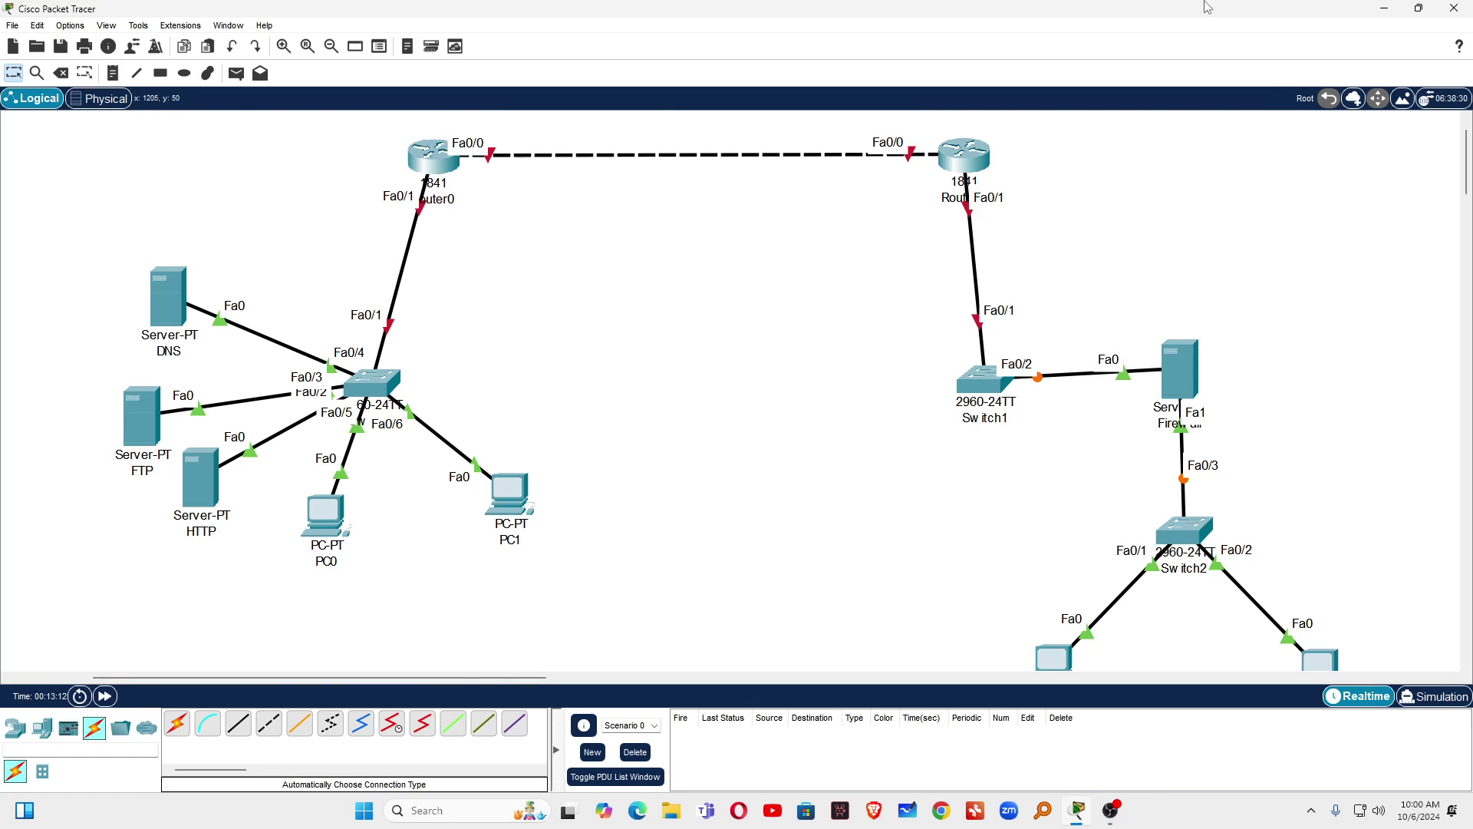
- Add notes: 1.0.0.1 and 2.0.0.1 by Router0, 2.0.0.2 and 3.0.0.1 by Router1
{"action": "left_click", "coordinate": [113, 73]}
{"action": "left_click", "coordinate": [352, 166]}
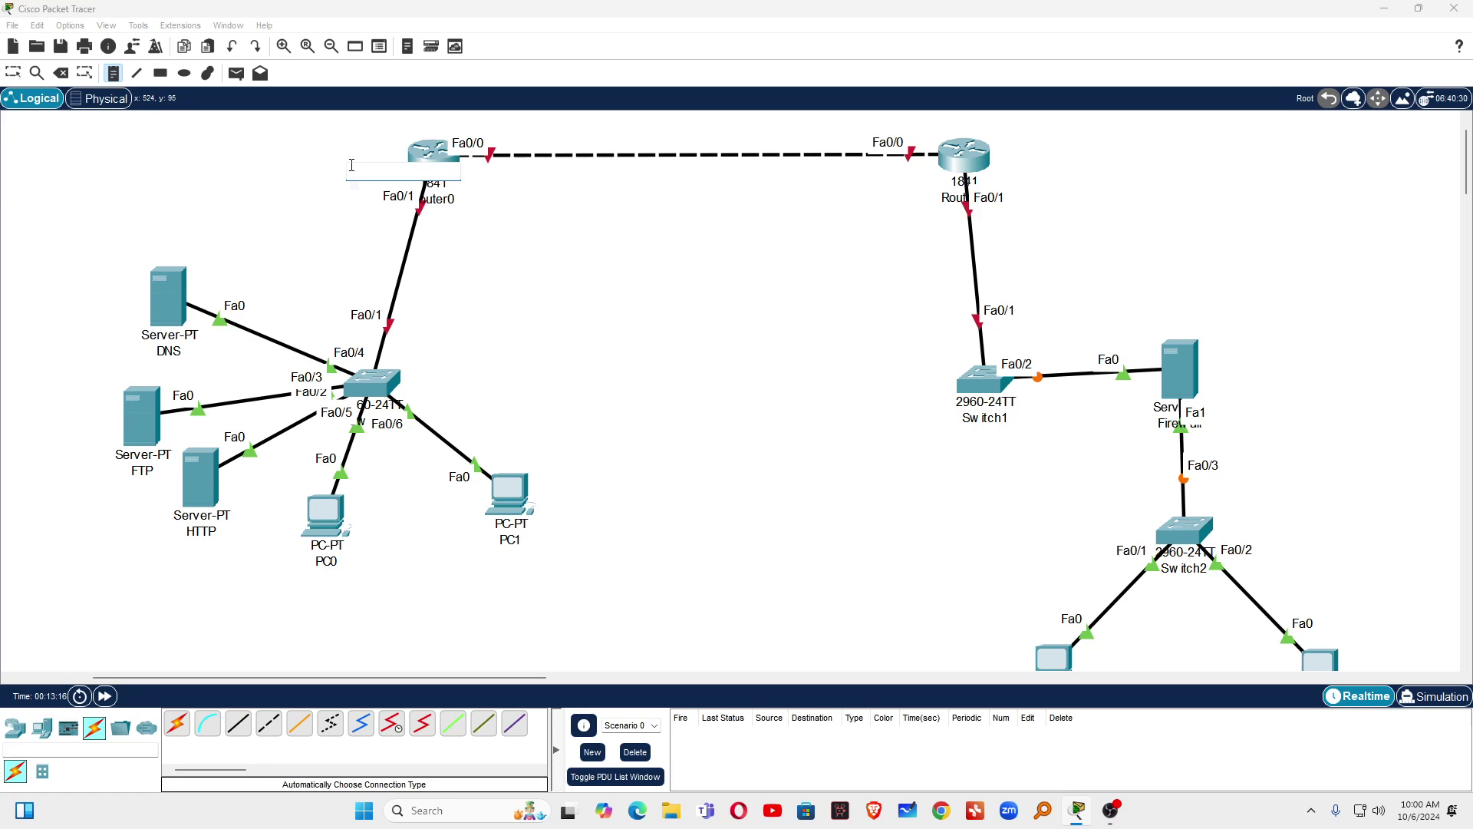
{"action": "type", "text": "-"}
{"action": "left_click", "coordinate": [470, 127]}
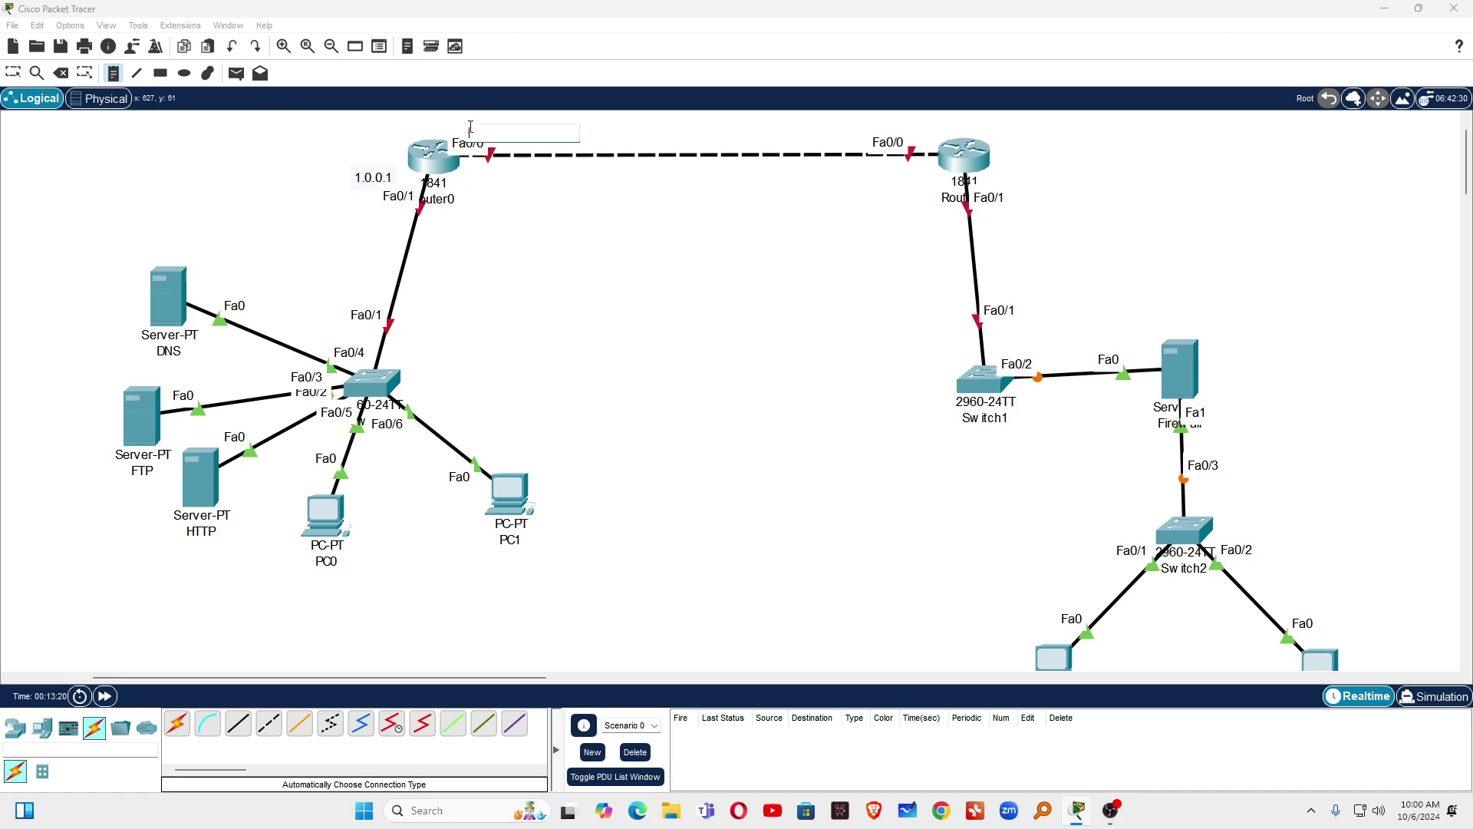
{"action": "type", "text": "2"}
{"action": "type", "text": ".0.0.1"}
{"action": "left_click", "coordinate": [846, 129]}
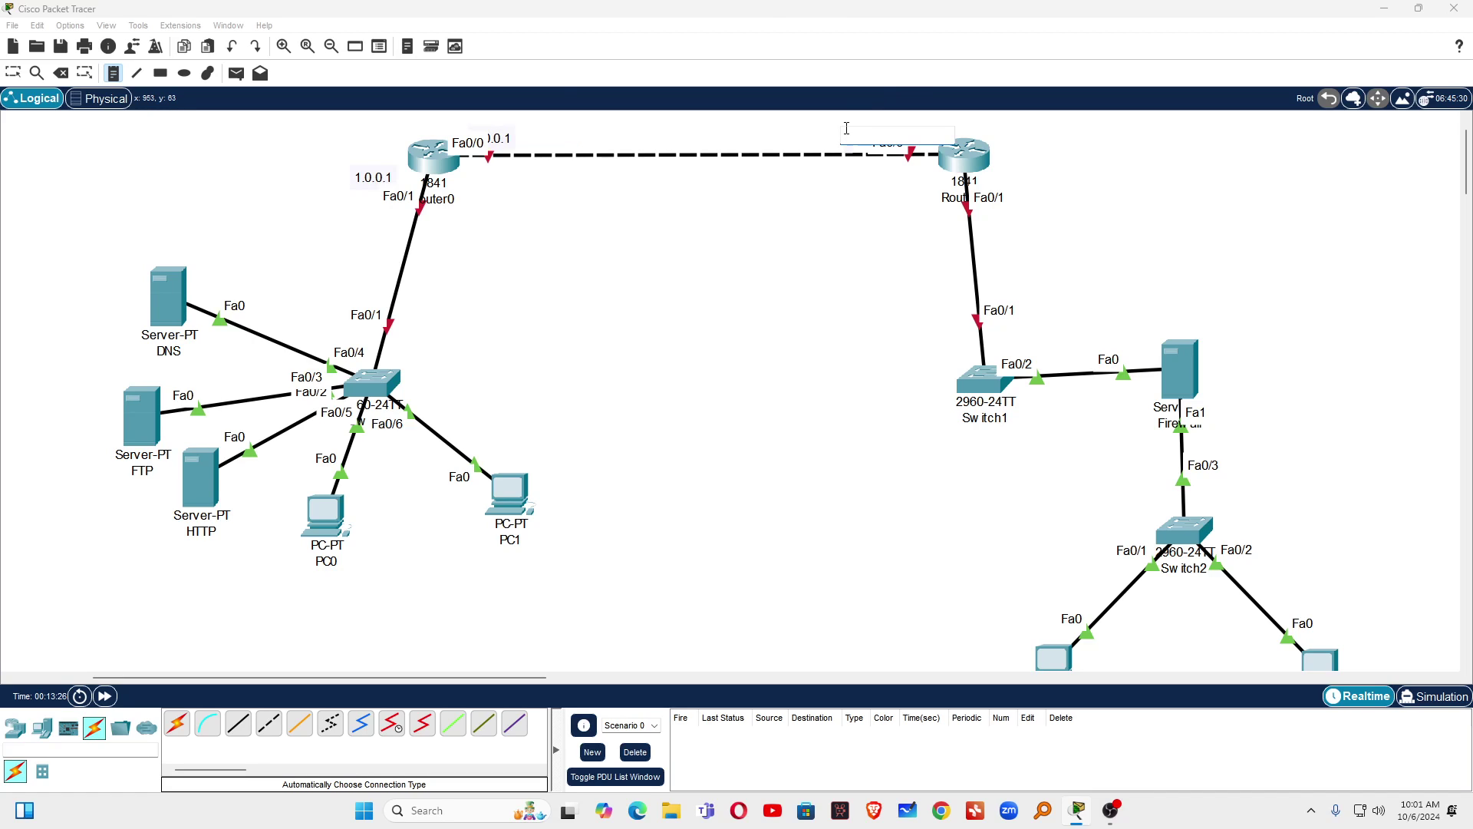
{"action": "type", "text": "2.0.0.2"}
{"action": "left_click", "coordinate": [1042, 191]}
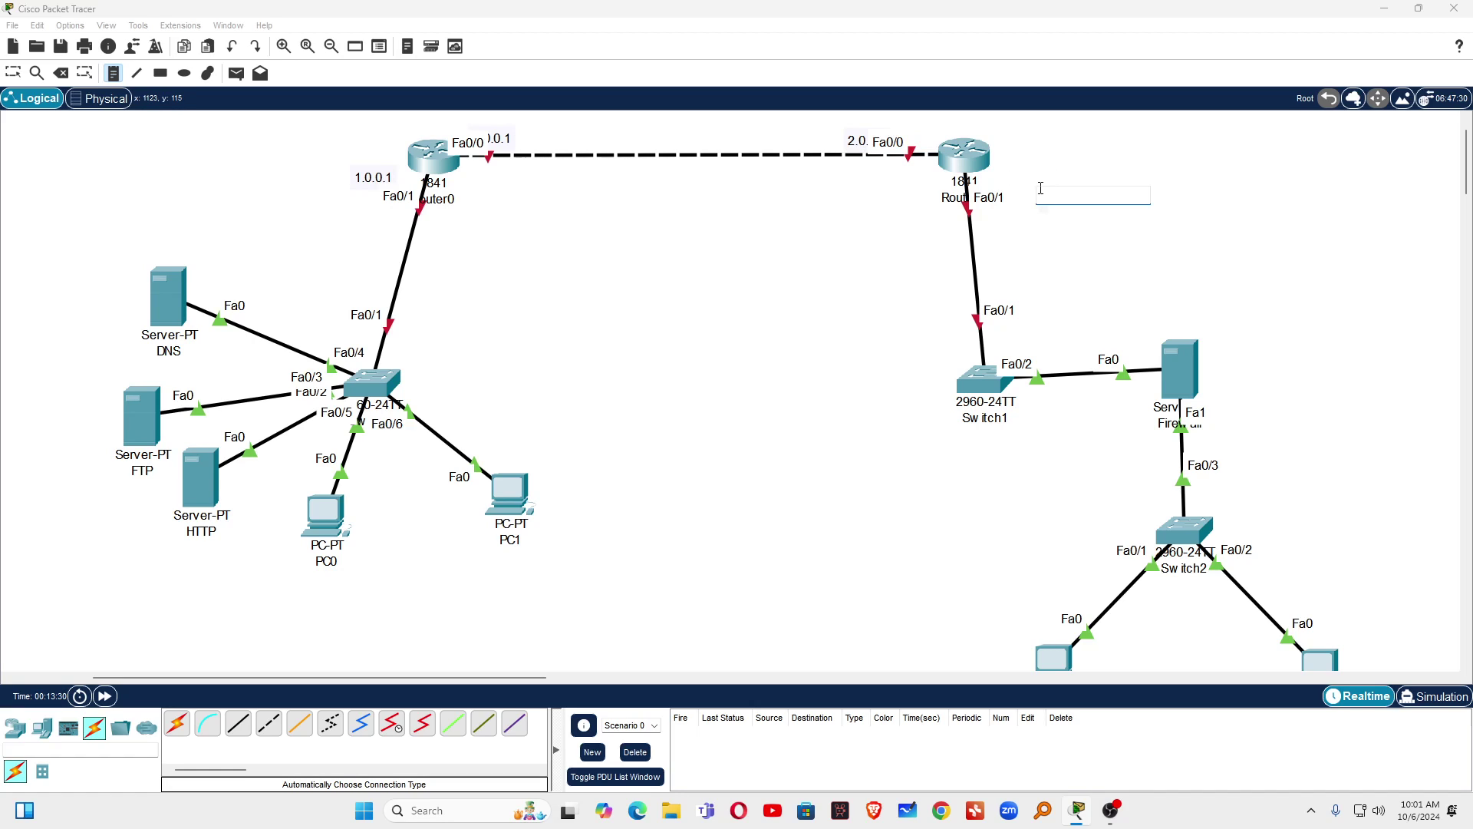
{"action": "type", "text": "3.0.0.1"}
{"action": "left_click", "coordinate": [13, 73]}
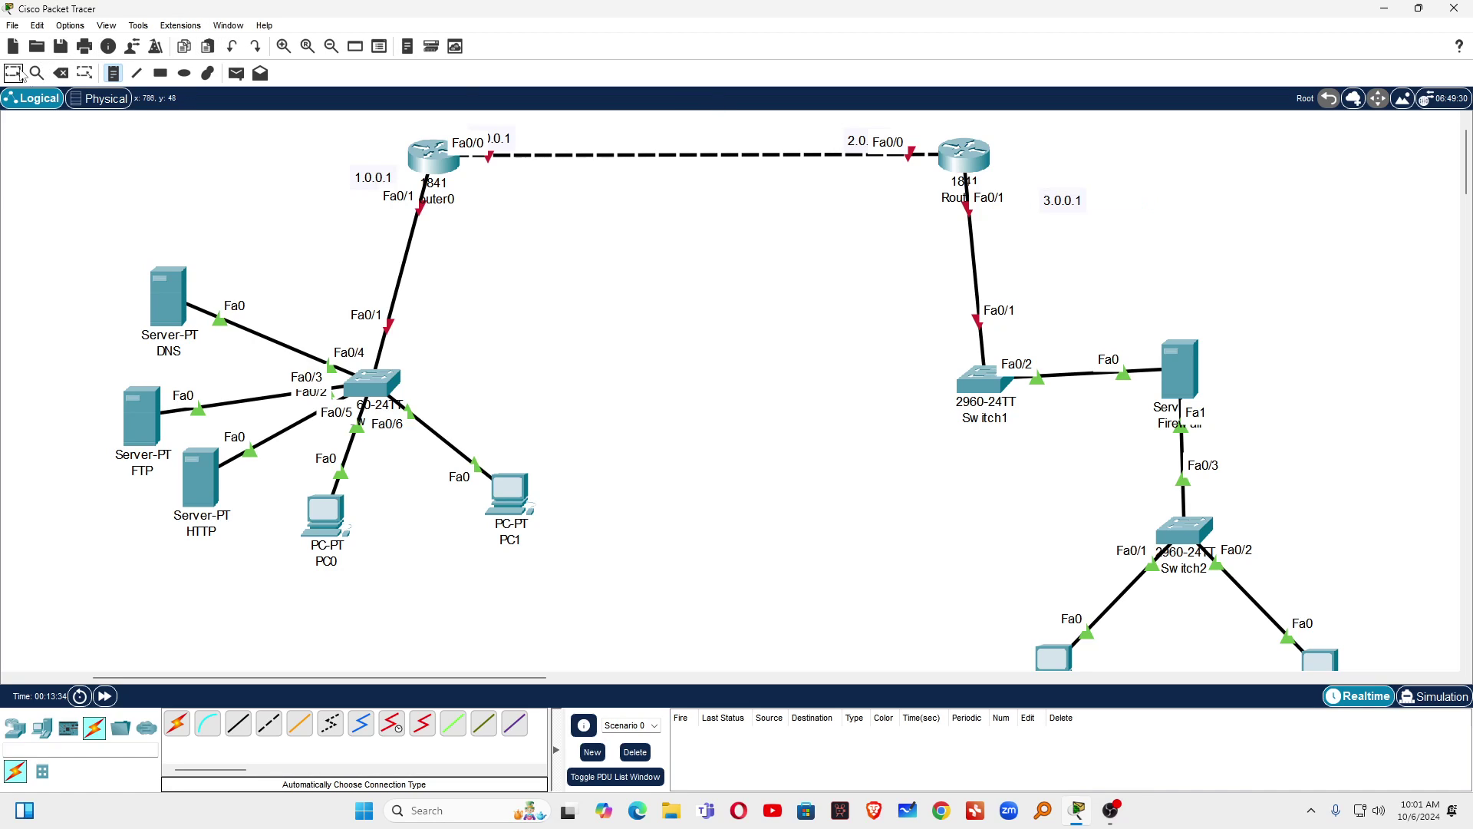
- Move the 1.0.0.1, 2.0.0.1 and 3.0.0.1 note labels next to their router interfaces
{"action": "left_click_drag", "start_coordinate": [386, 187], "coordinate": [379, 181]}
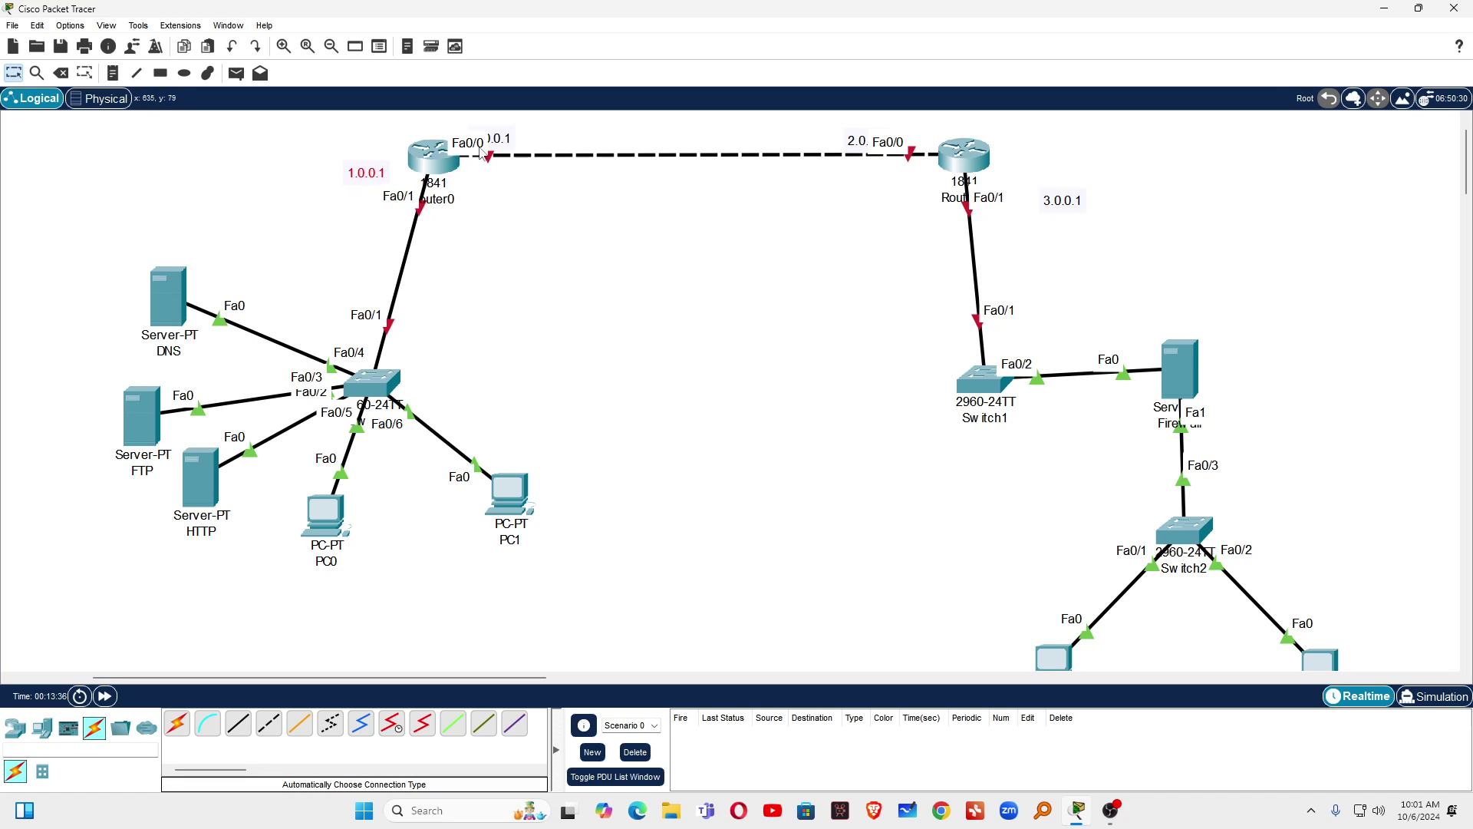
{"action": "left_click_drag", "start_coordinate": [505, 142], "coordinate": [483, 127]}
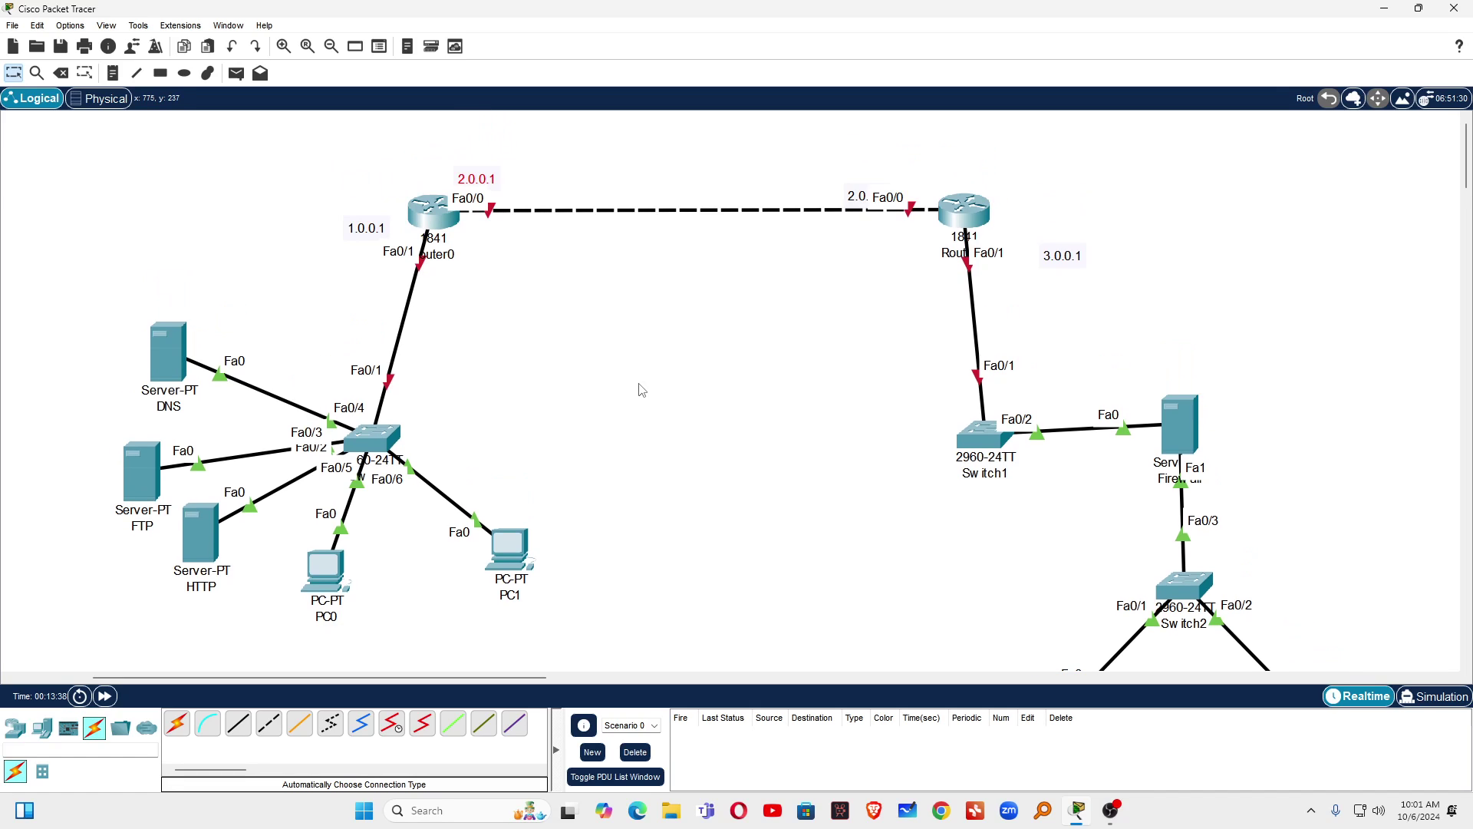
{"action": "scroll", "coordinate": [641, 388], "scroll_direction": "up", "scroll_amount": 2}
{"action": "left_click_drag", "start_coordinate": [1051, 263], "coordinate": [993, 281]}
{"action": "left_click", "coordinate": [790, 345]}
- Open Router0's device window from the topology
{"action": "scroll", "coordinate": [538, 462], "scroll_direction": "down", "scroll_amount": 3}
{"action": "scroll", "coordinate": [542, 461], "scroll_direction": "up", "scroll_amount": 1}
{"action": "scroll", "coordinate": [544, 462], "scroll_direction": "up", "scroll_amount": 2}
{"action": "left_click", "coordinate": [449, 222]}
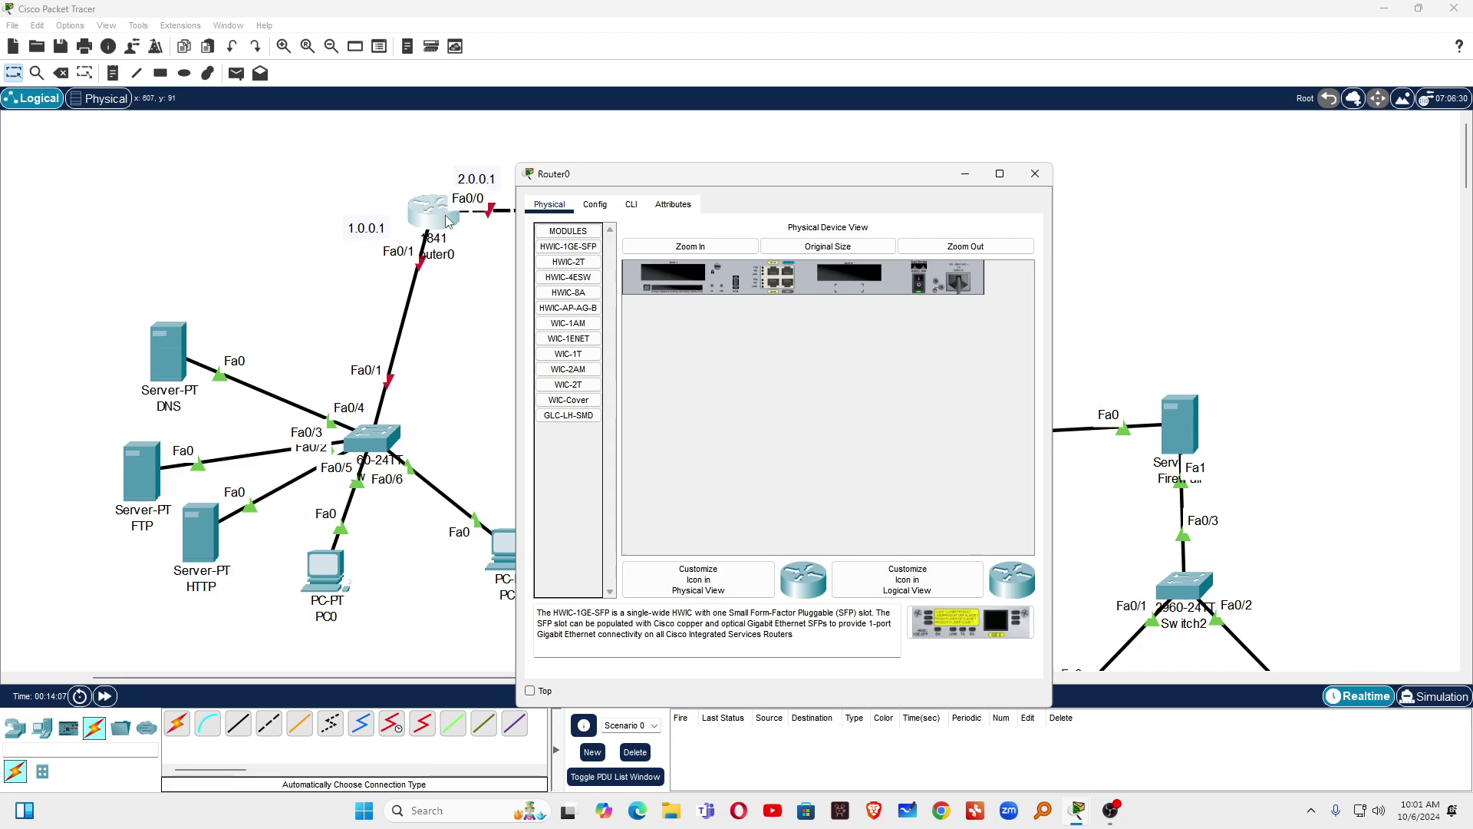
- Address Router0's FastEthernet0/0 as 2.0.0.1/255.0.0.0 and turn the port on
{"action": "left_click", "coordinate": [593, 205]}
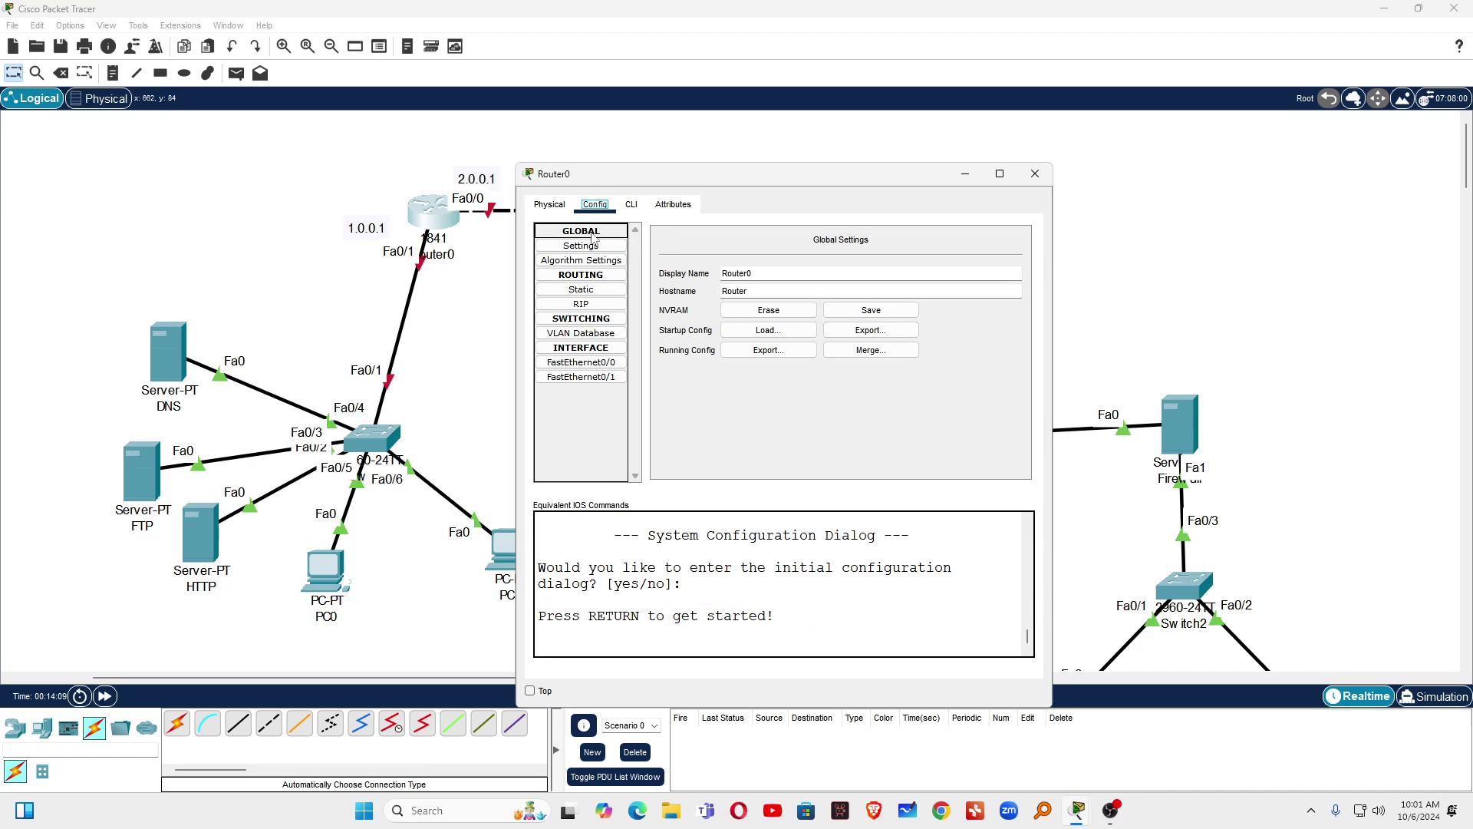
{"action": "left_click", "coordinate": [604, 368]}
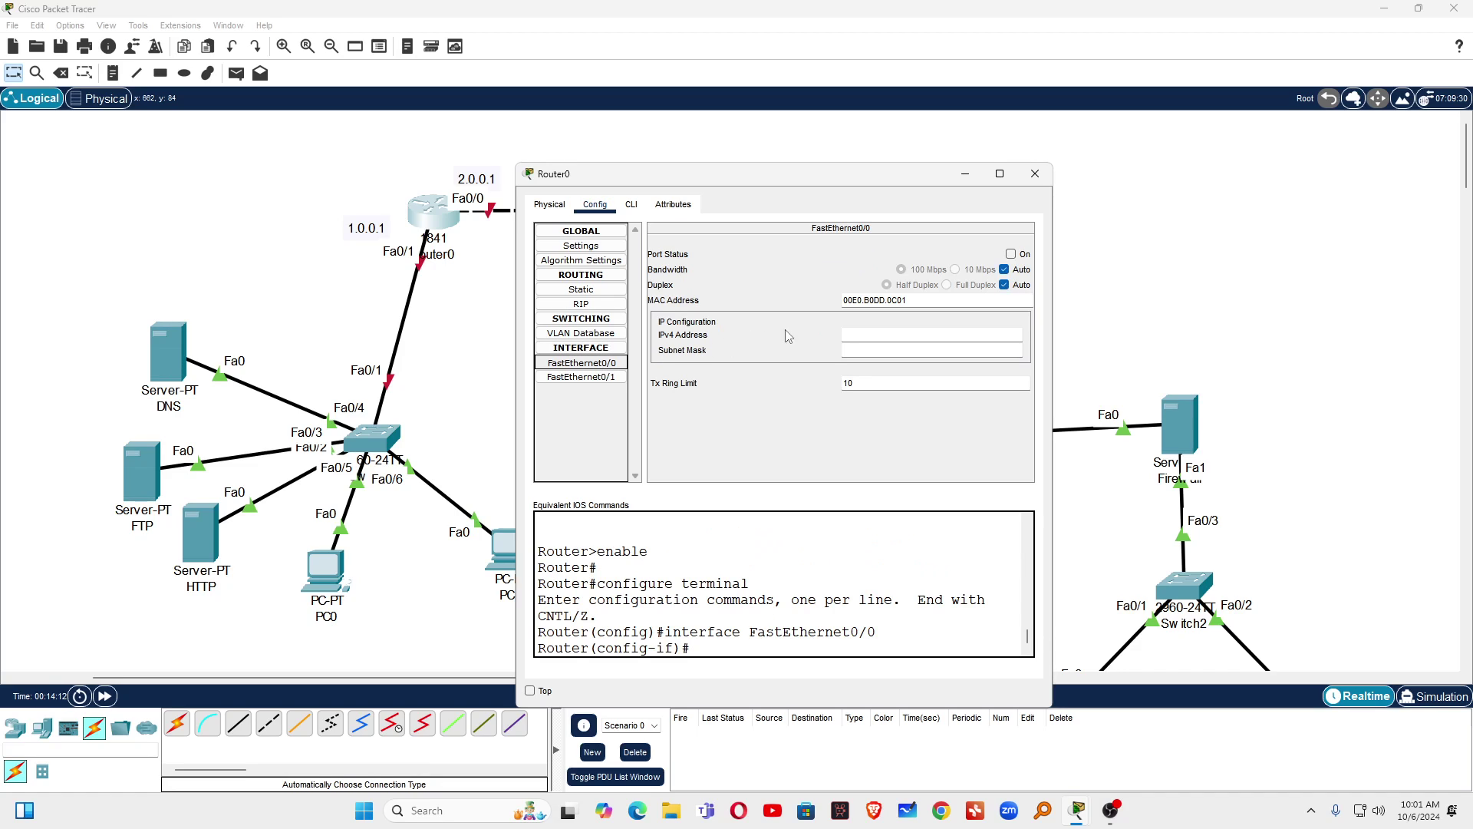
{"action": "left_click", "coordinate": [848, 333]}
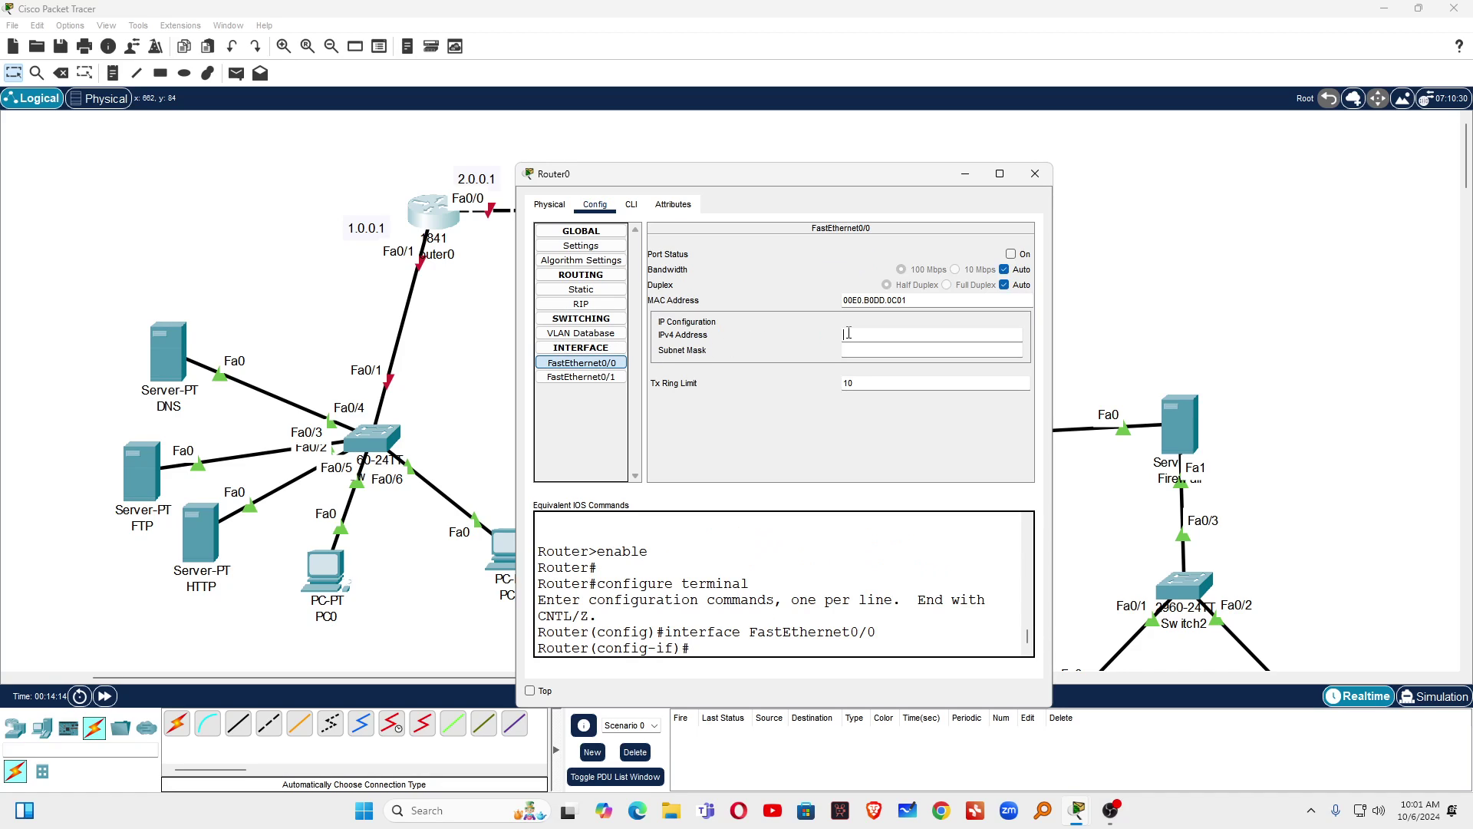
{"action": "type", "text": "2.0.0.1"}
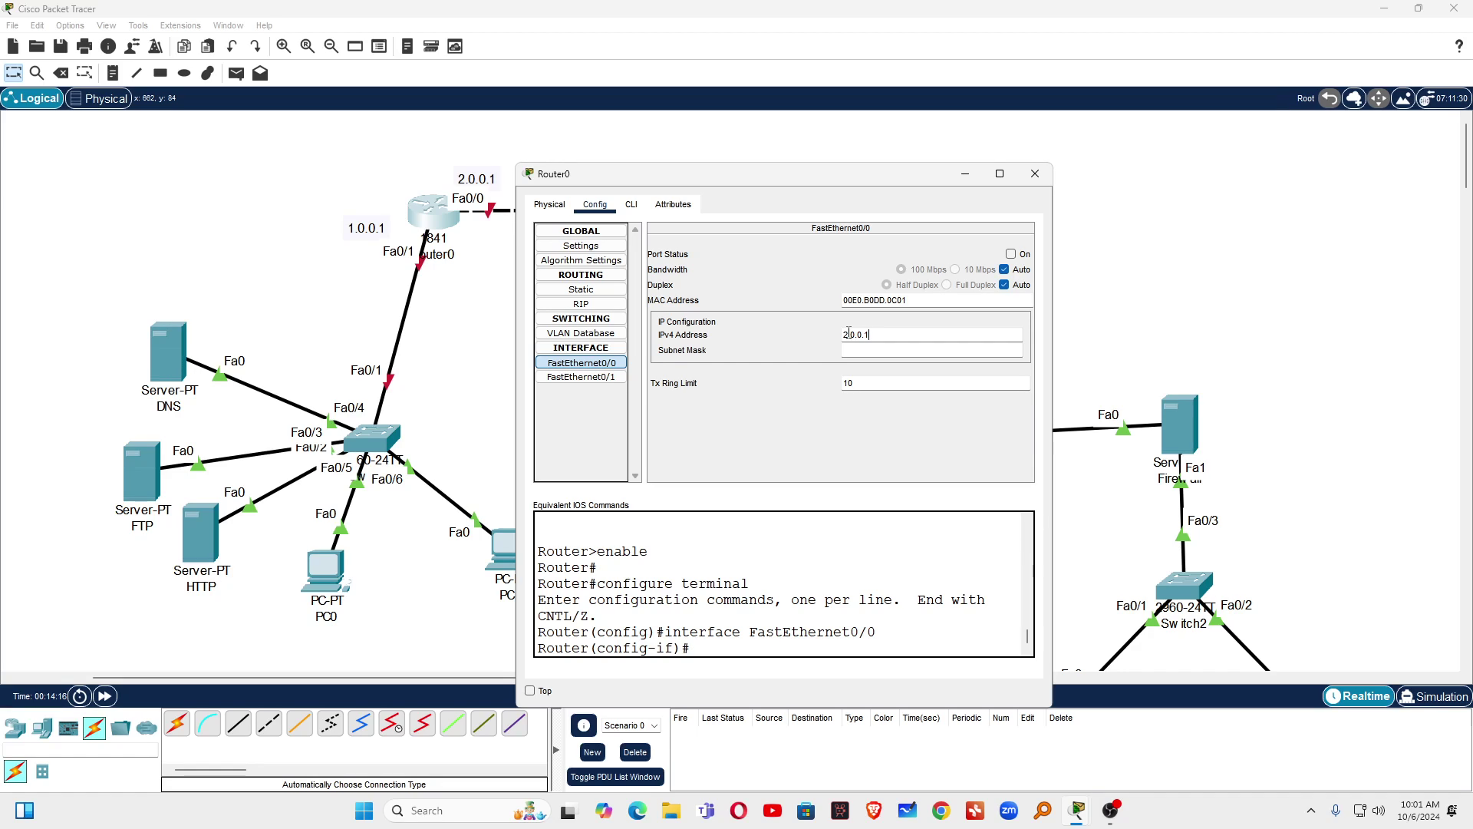
{"action": "key", "text": "Tab"}
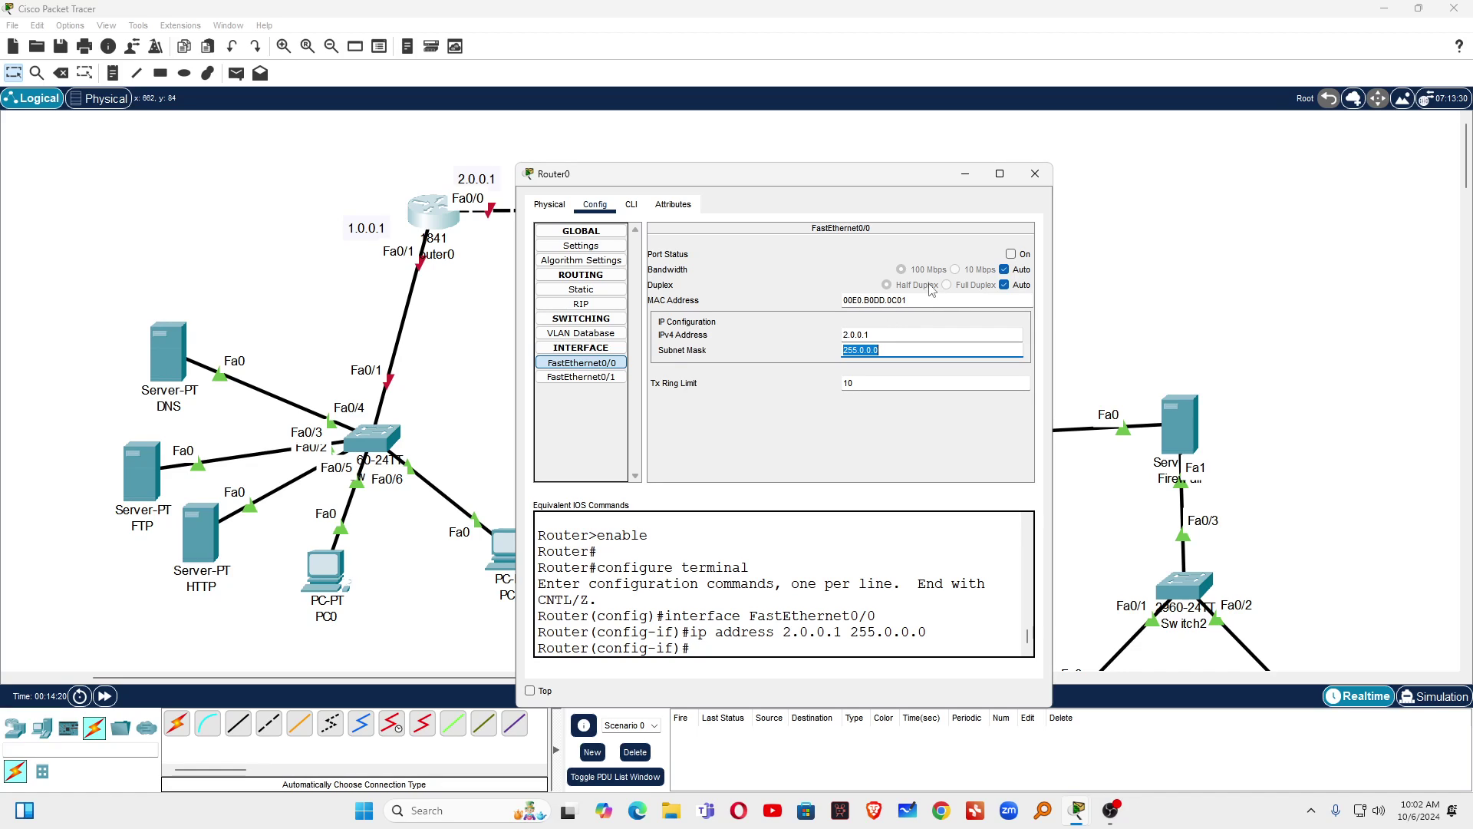
{"action": "left_click", "coordinate": [1011, 254]}
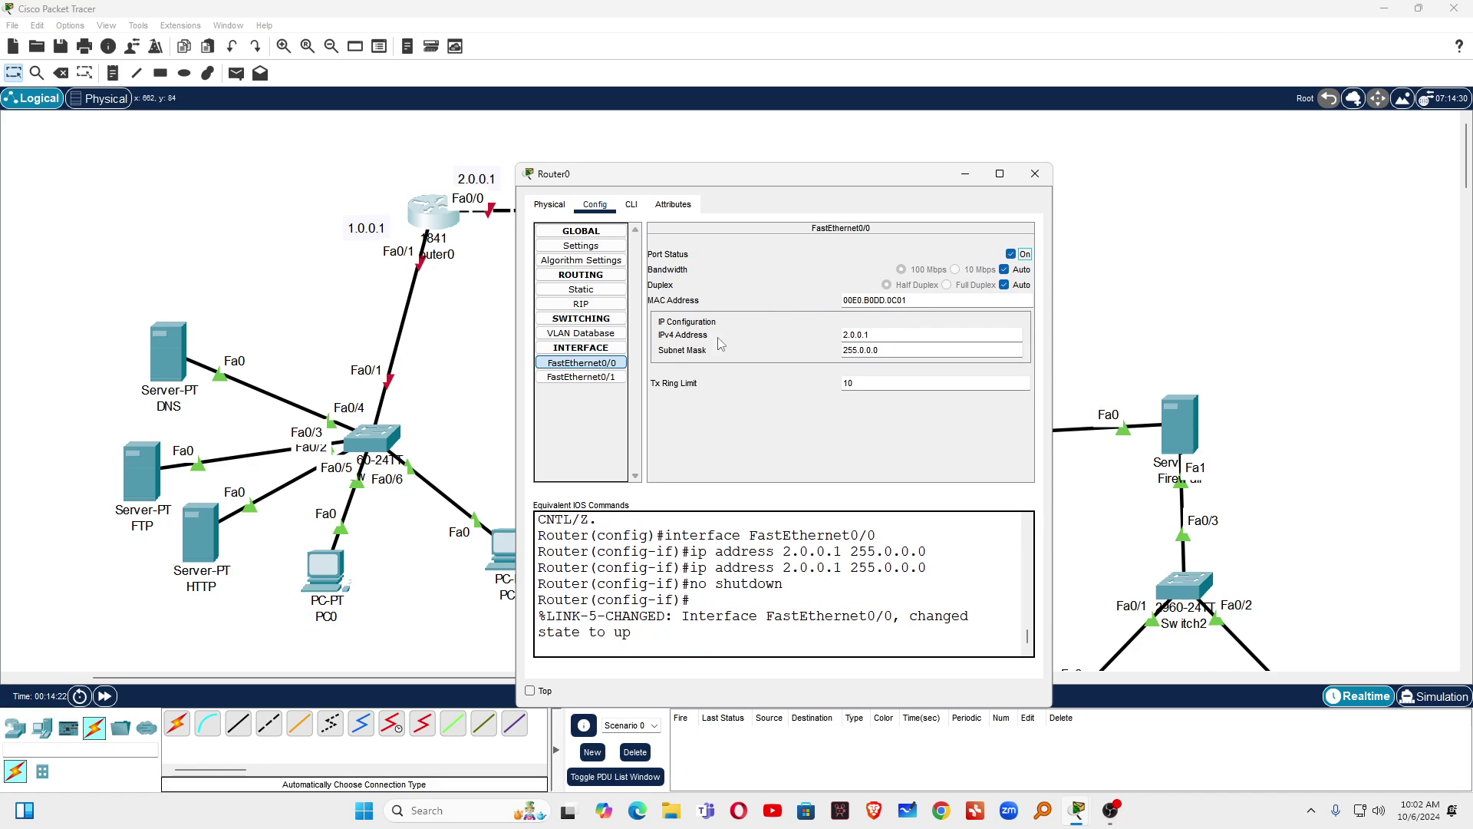
- Address Router0's FastEthernet0/1 as 1.0.0.1/255.0.0.0, enable it, and close the window
{"action": "left_click", "coordinate": [610, 377]}
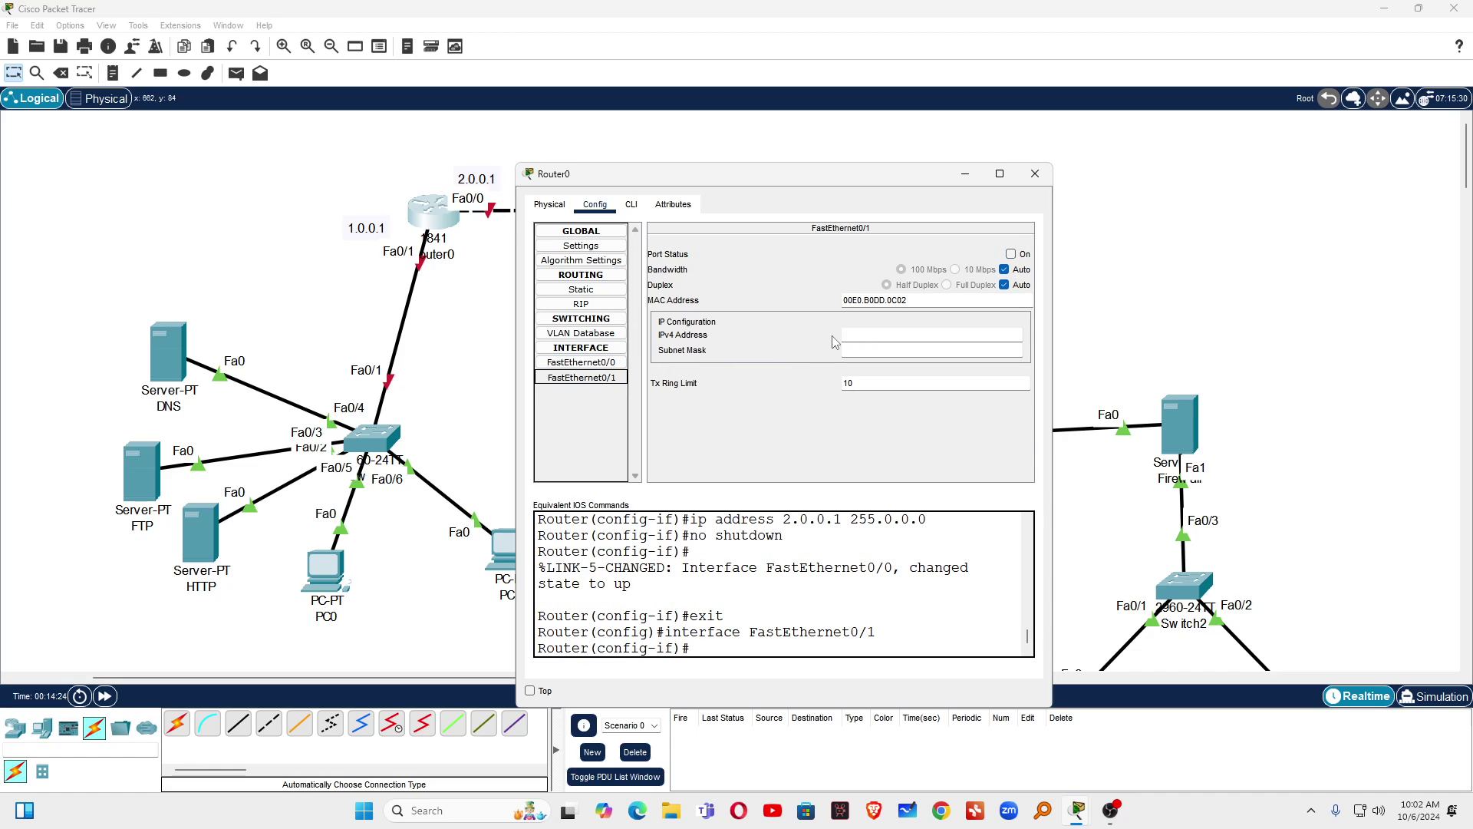
{"action": "left_click", "coordinate": [857, 333]}
{"action": "type", "text": "1.0"}
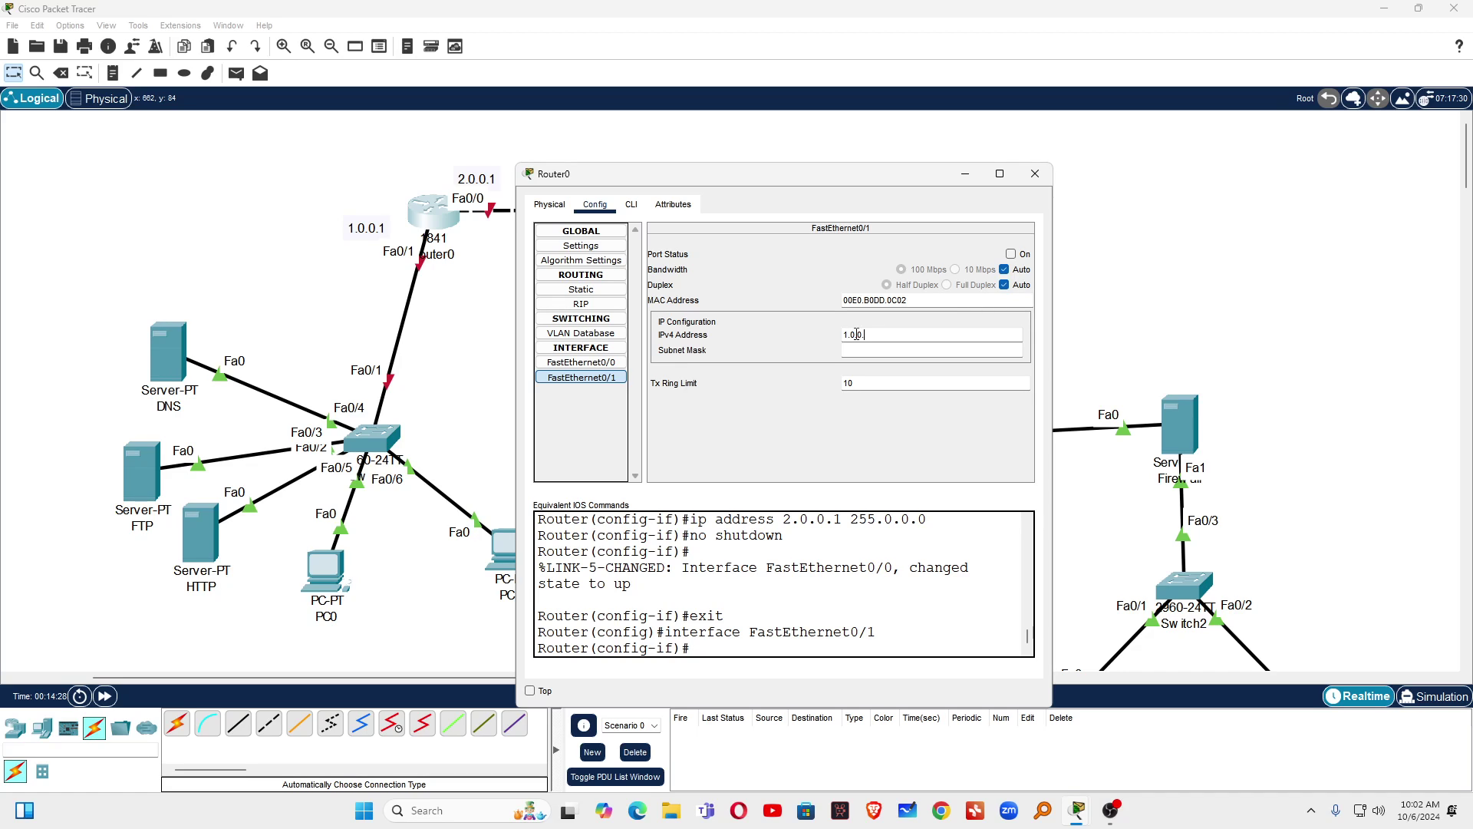
{"action": "type", "text": ".0.1"}
{"action": "key", "text": "Tab"}
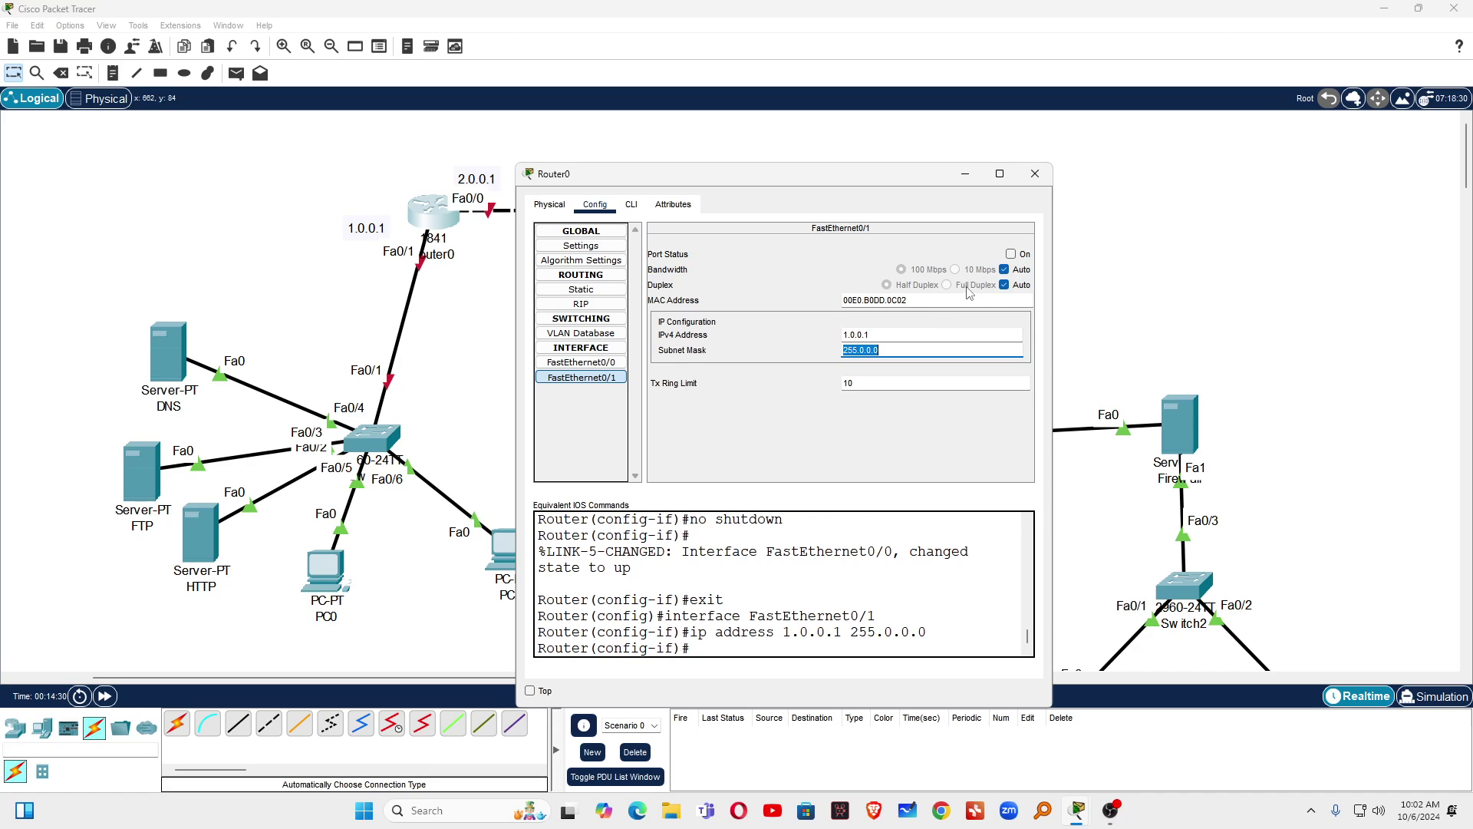
{"action": "left_click", "coordinate": [1011, 254]}
{"action": "left_click", "coordinate": [1034, 173]}
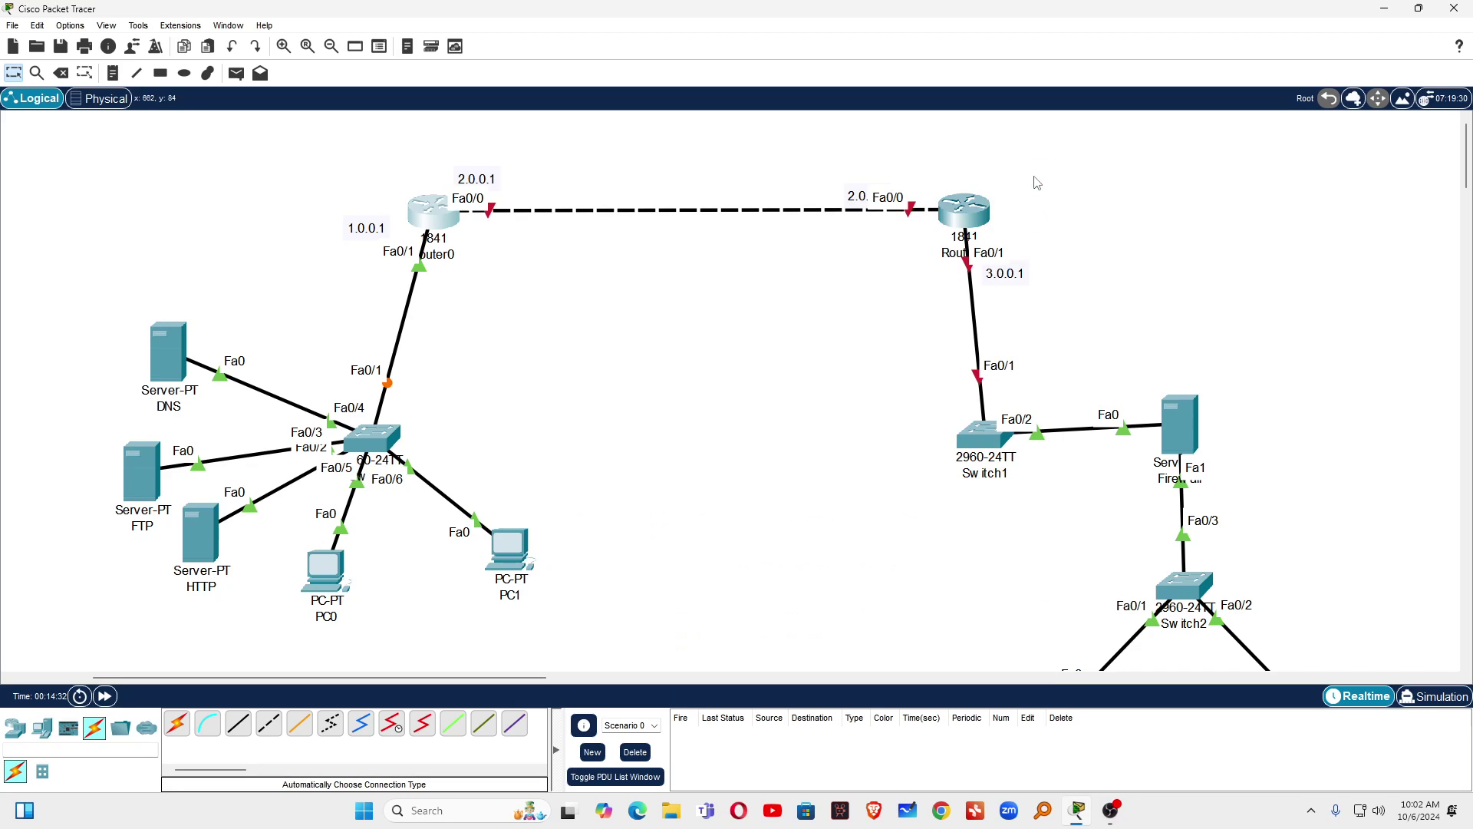
- Address Router1's FastEthernet0/0 as 2.0.0.2/255.0.0.0 and turn the port on
{"action": "left_click", "coordinate": [964, 211]}
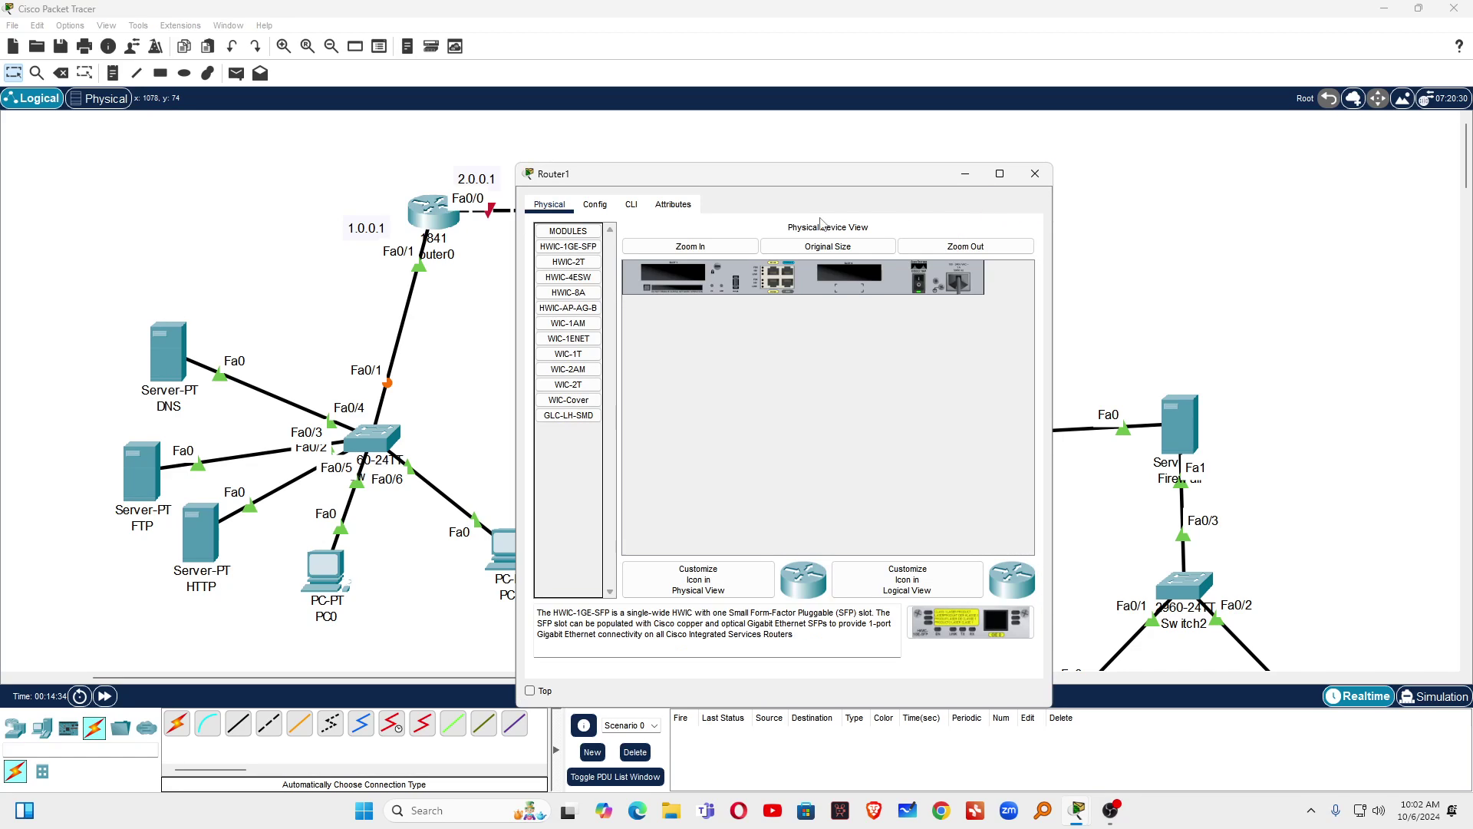
{"action": "left_click", "coordinate": [596, 204]}
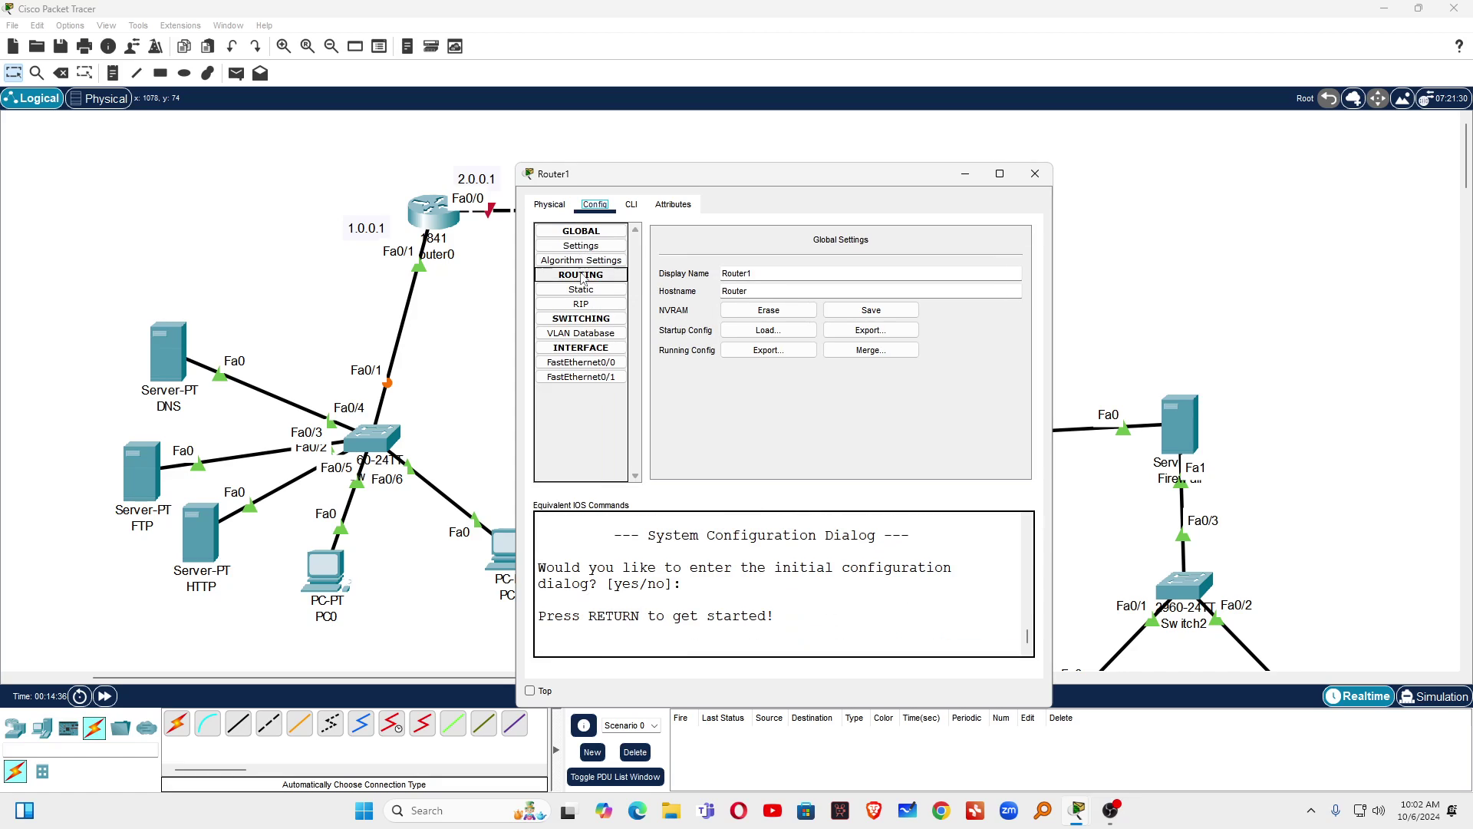
{"action": "left_click_drag", "start_coordinate": [662, 183], "coordinate": [455, 175]}
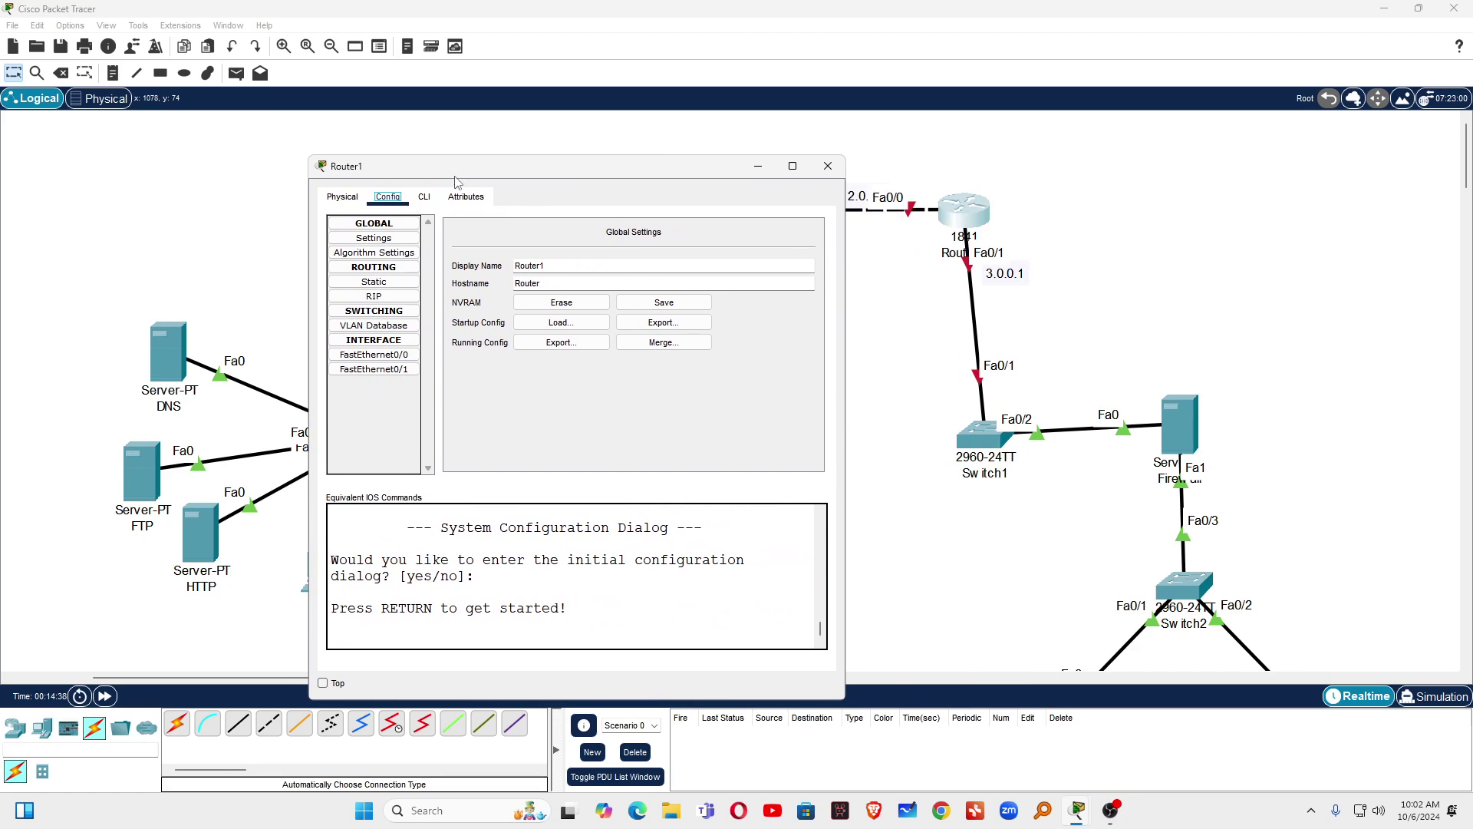
{"action": "left_click", "coordinate": [399, 355]}
{"action": "left_click", "coordinate": [643, 328]}
{"action": "type", "text": "2.0.0.2"}
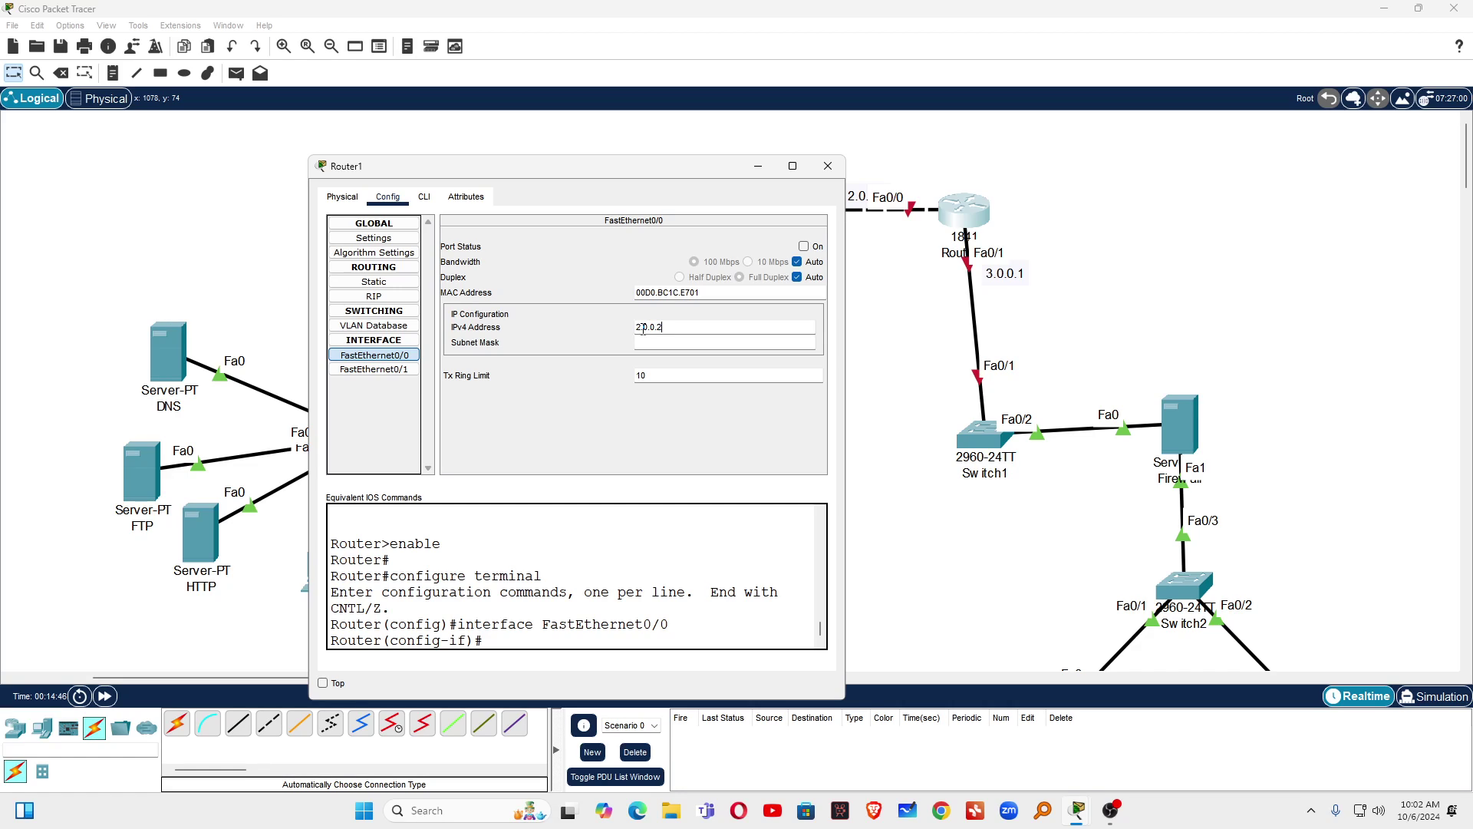
{"action": "key", "text": "Tab"}
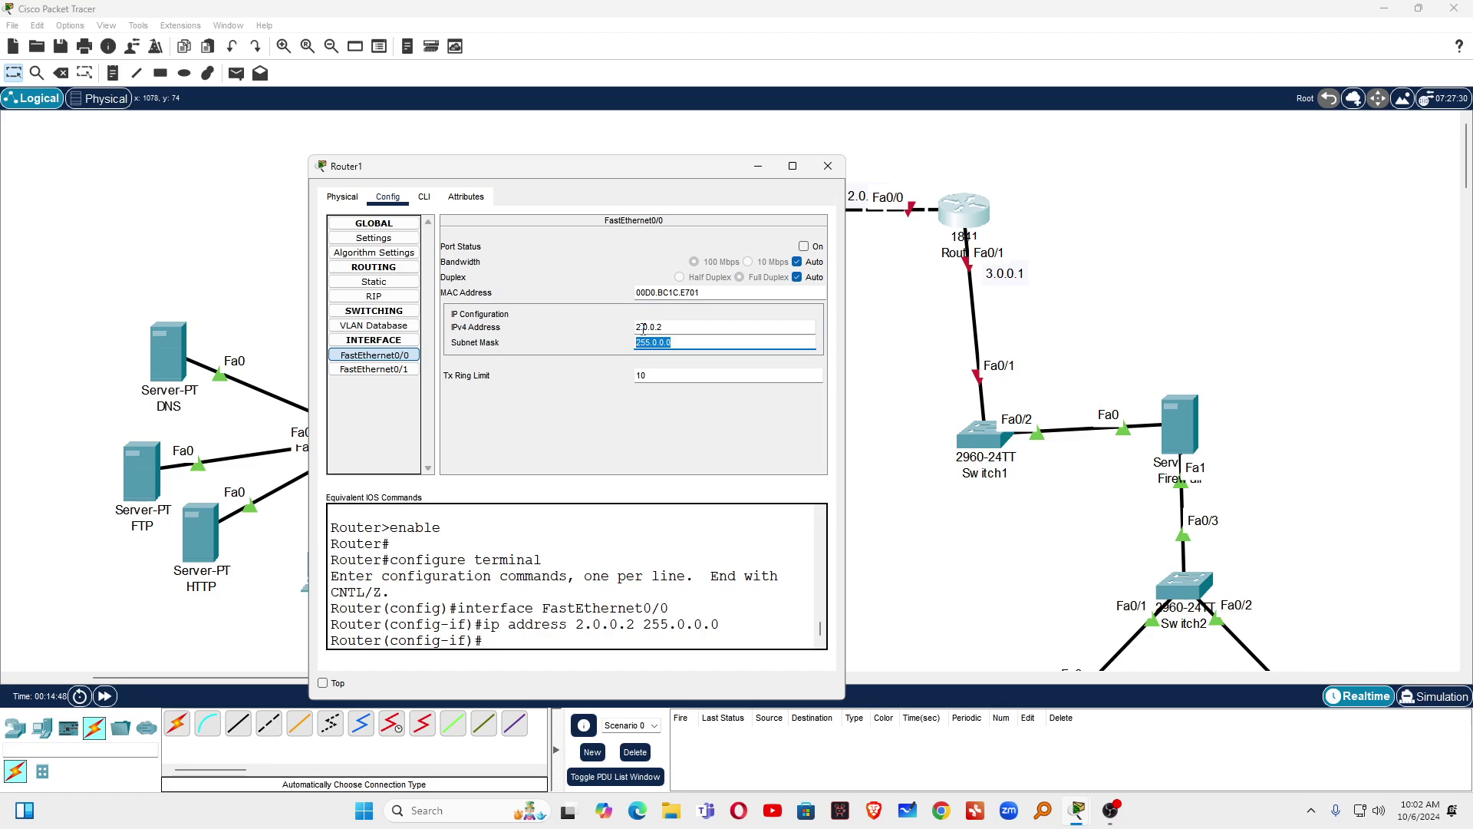
{"action": "left_click", "coordinate": [804, 247]}
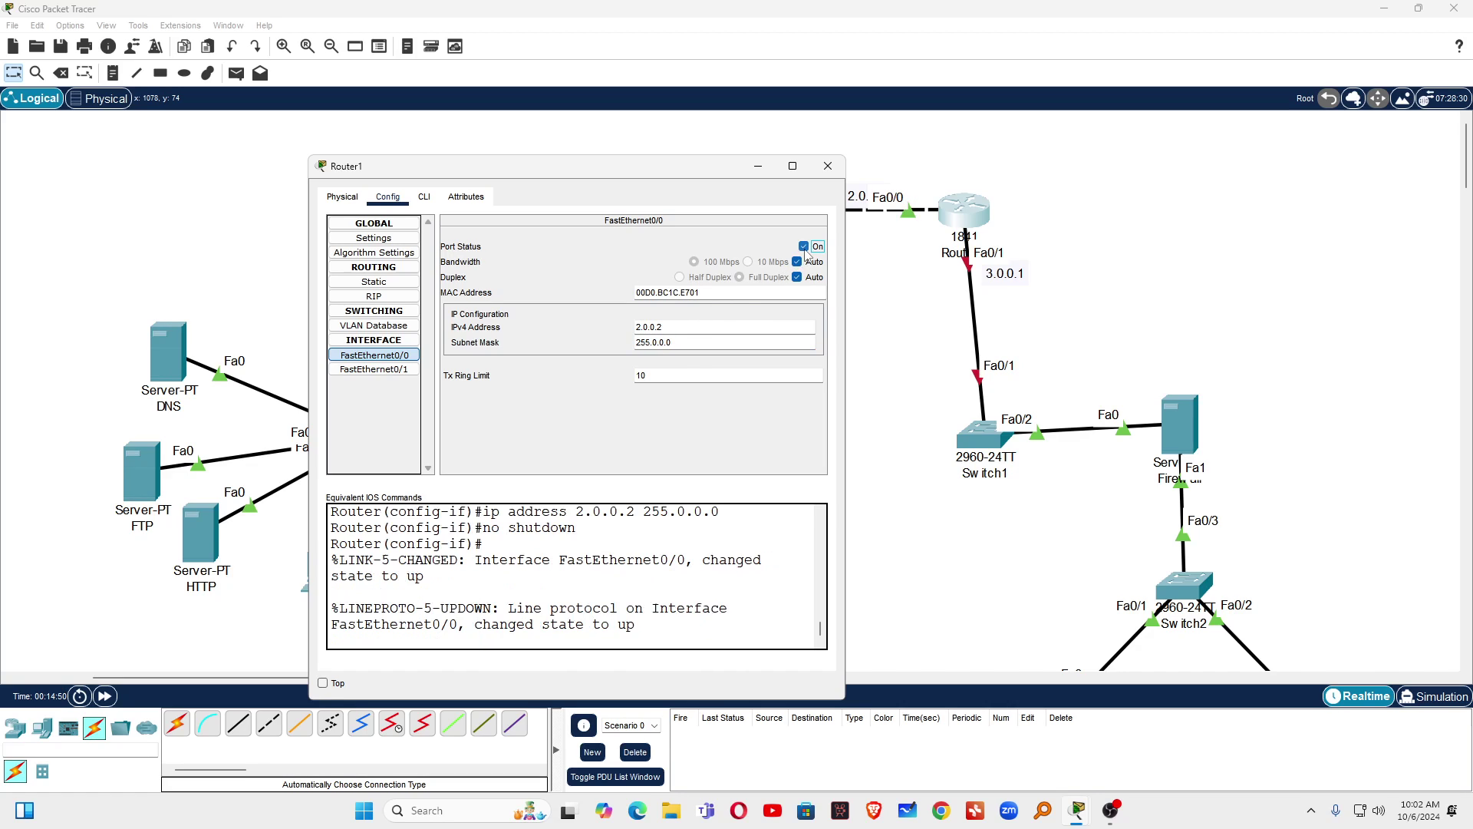
- Address Router1's FastEthernet0/1 as 3.0.0.1/255.0.0.0, enable it, and close the window
{"action": "left_click", "coordinate": [374, 369]}
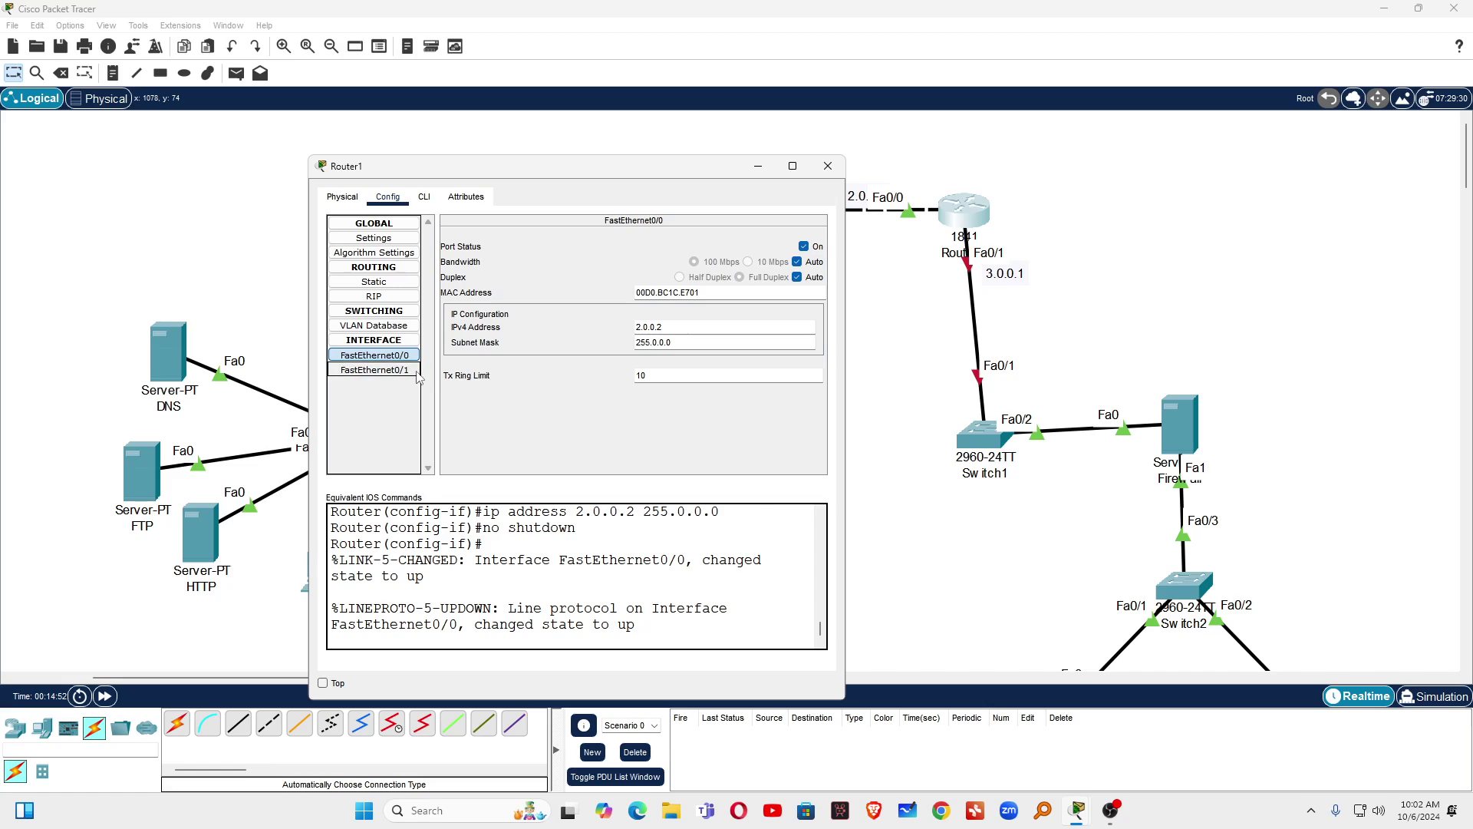
{"action": "left_click", "coordinate": [639, 329]}
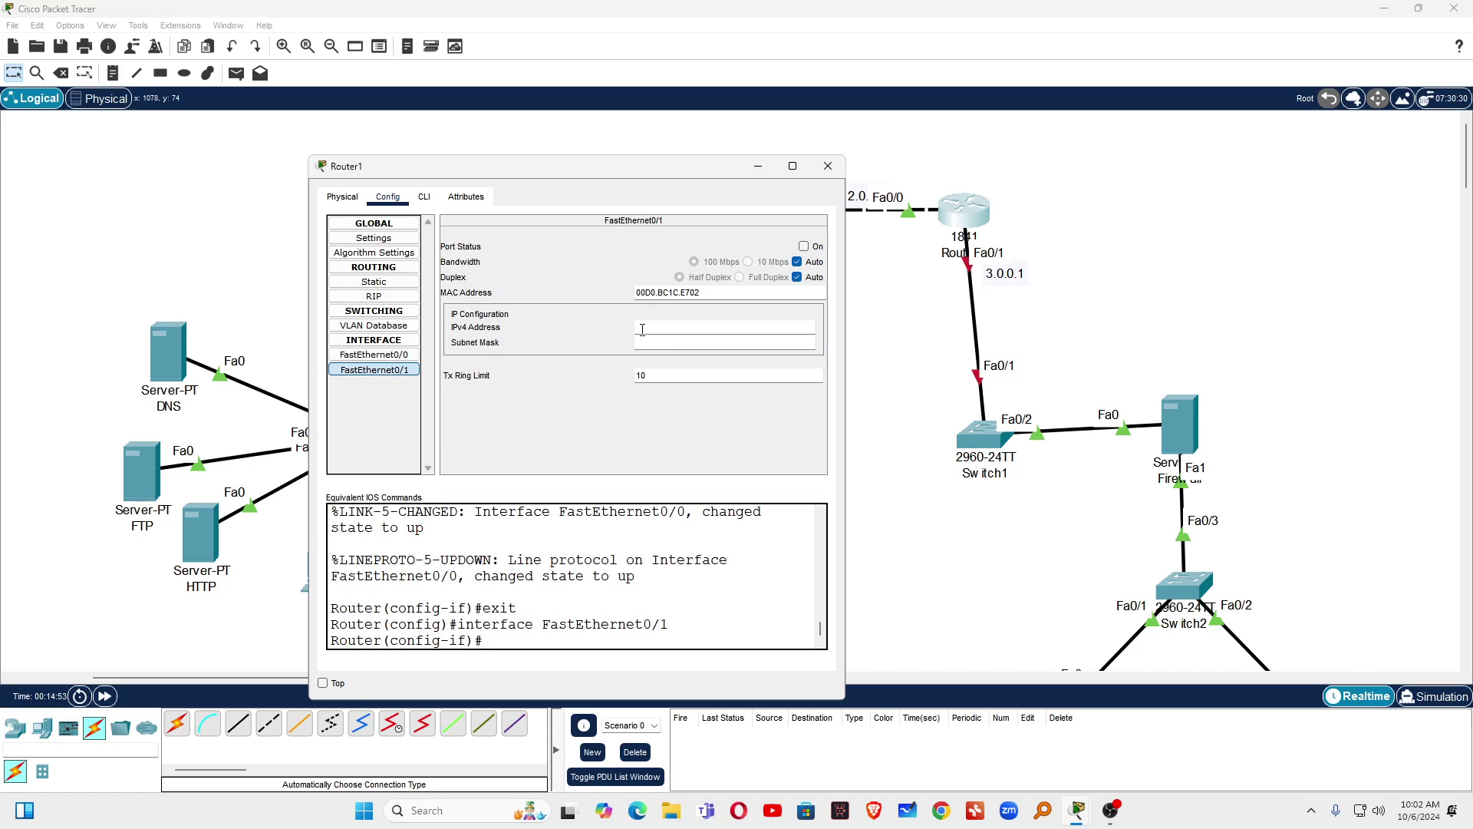
{"action": "type", "text": "3.0.0.1"}
{"action": "key", "text": "Tab"}
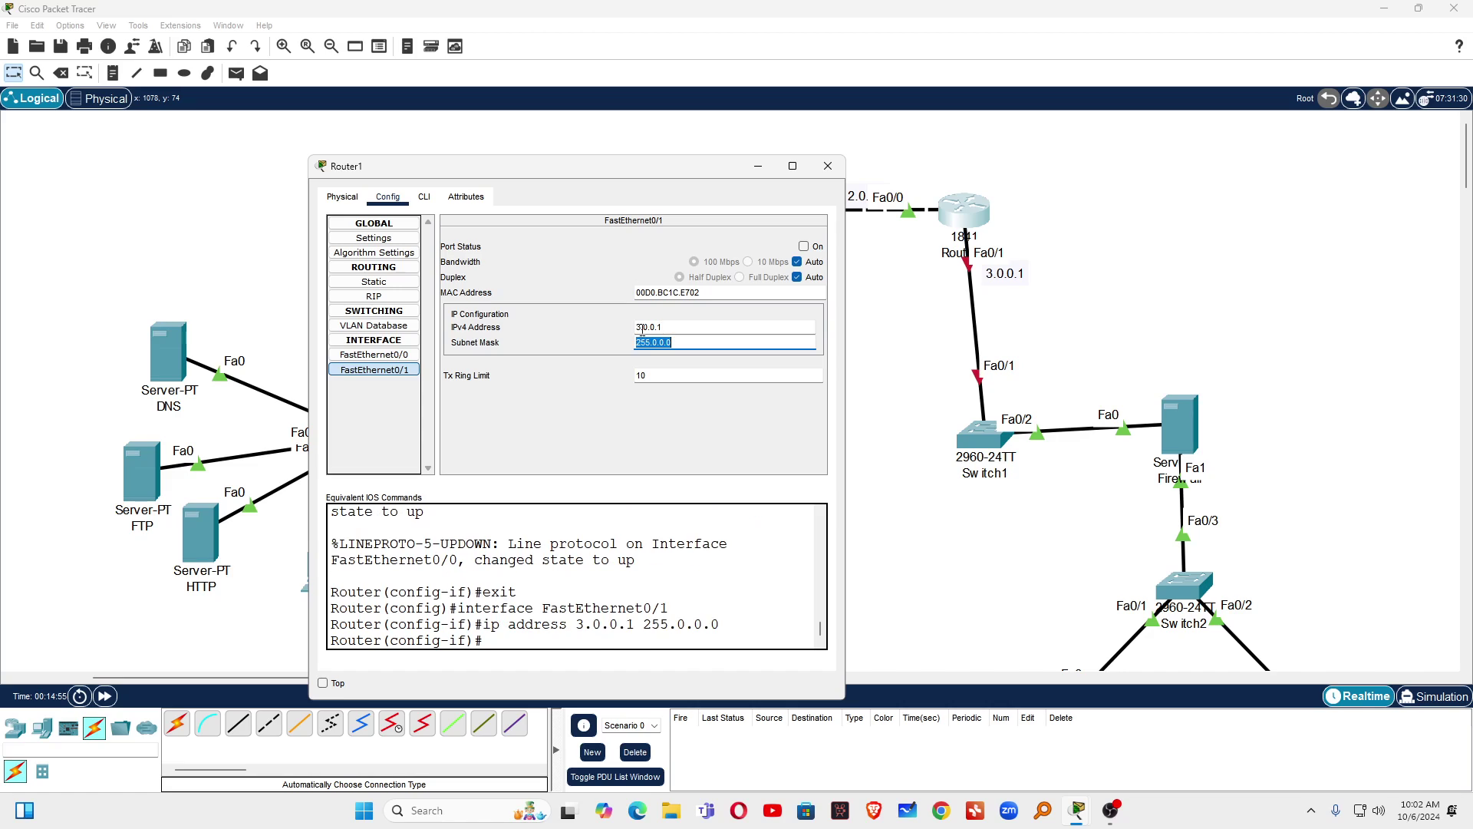
{"action": "left_click", "coordinate": [804, 246]}
{"action": "left_click", "coordinate": [828, 166]}
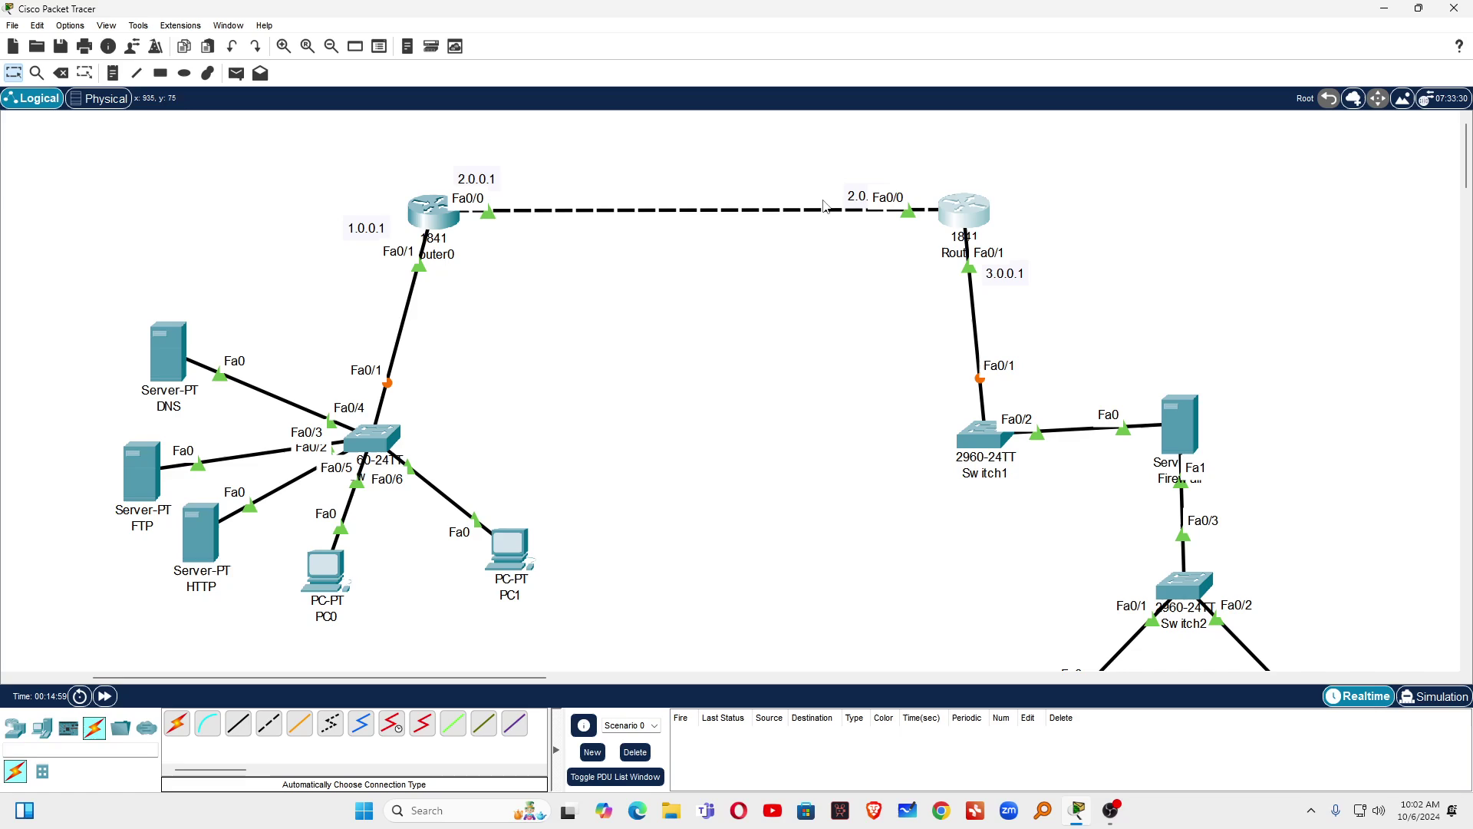
- Launch the Firewall (IPv4) app from the Firewall server's Desktop tab
{"action": "scroll", "coordinate": [801, 298], "scroll_direction": "down", "scroll_amount": 1}
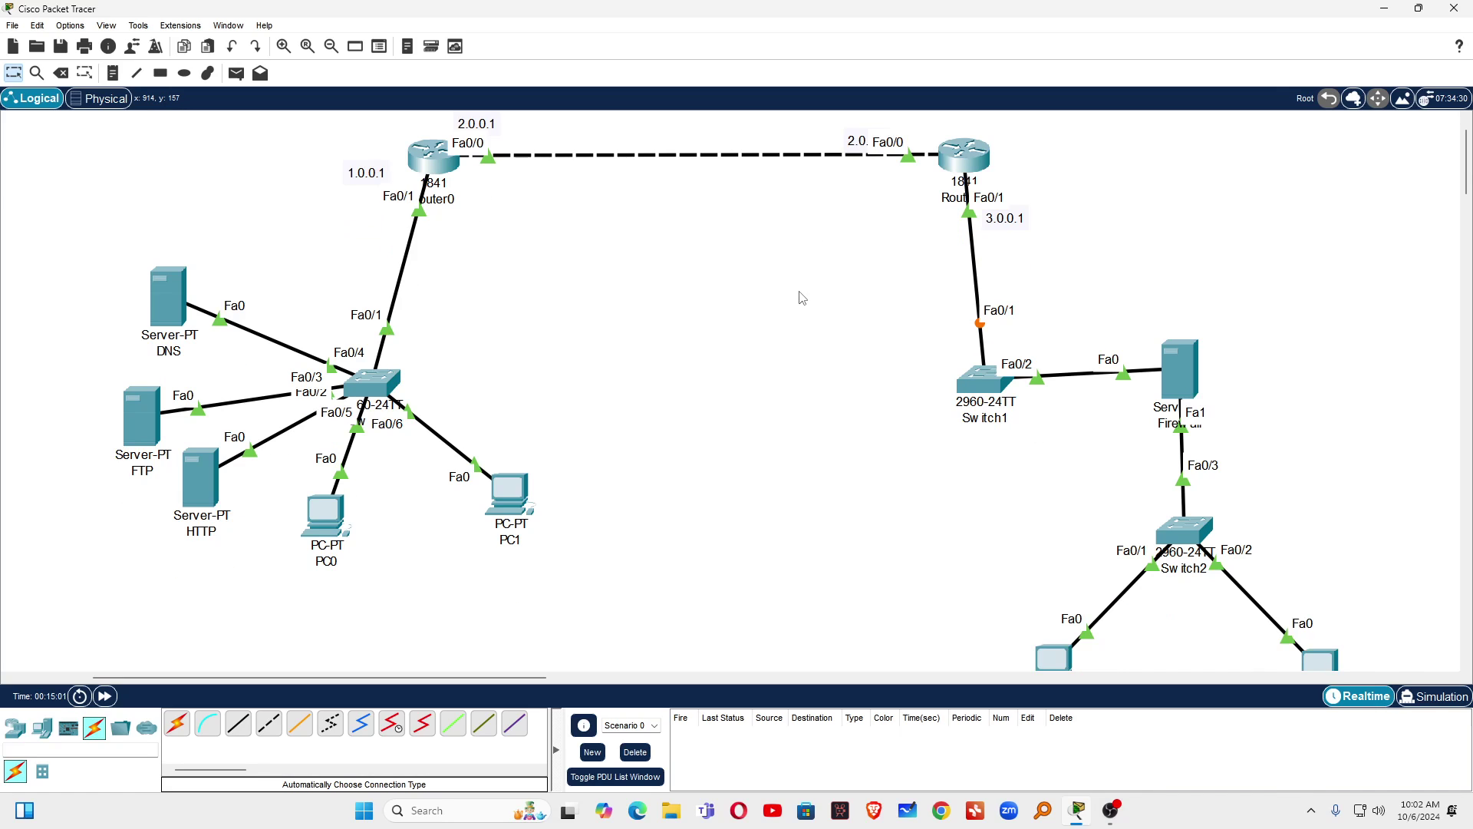
{"action": "scroll", "coordinate": [802, 297], "scroll_direction": "down", "scroll_amount": 1}
{"action": "left_click", "coordinate": [1174, 354]}
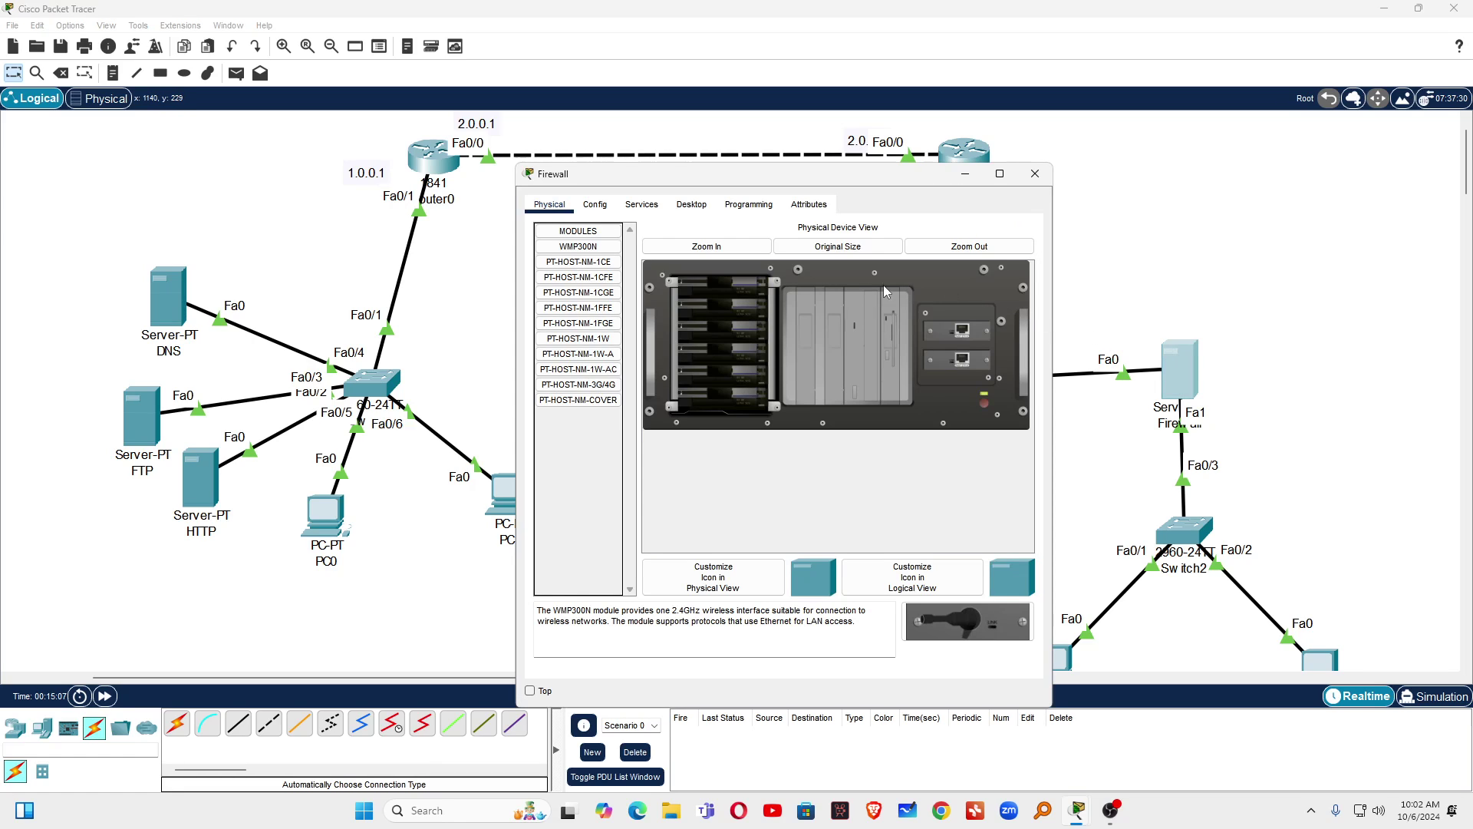
{"action": "left_click", "coordinate": [652, 208]}
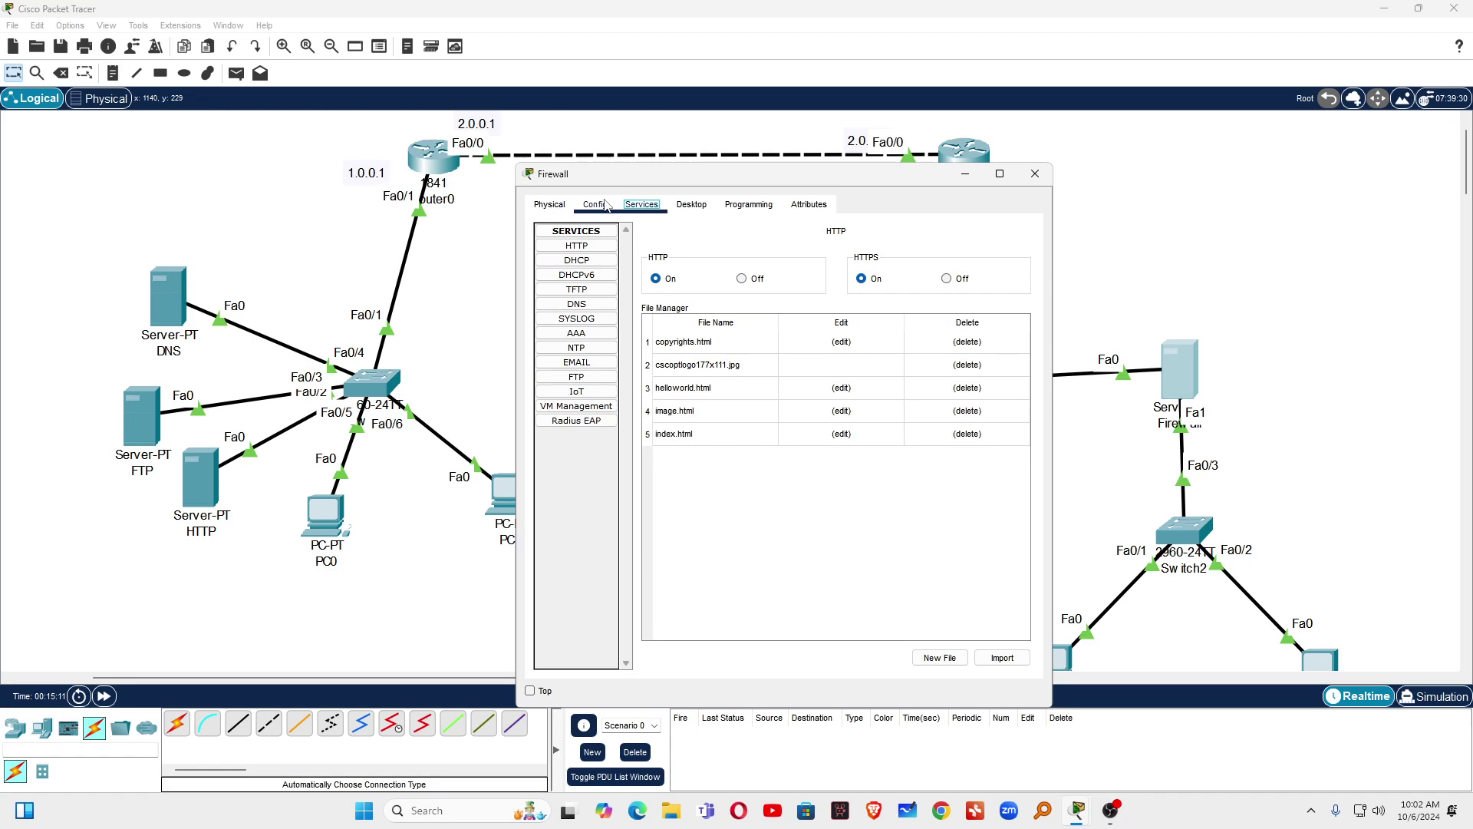
{"action": "left_click", "coordinate": [685, 206]}
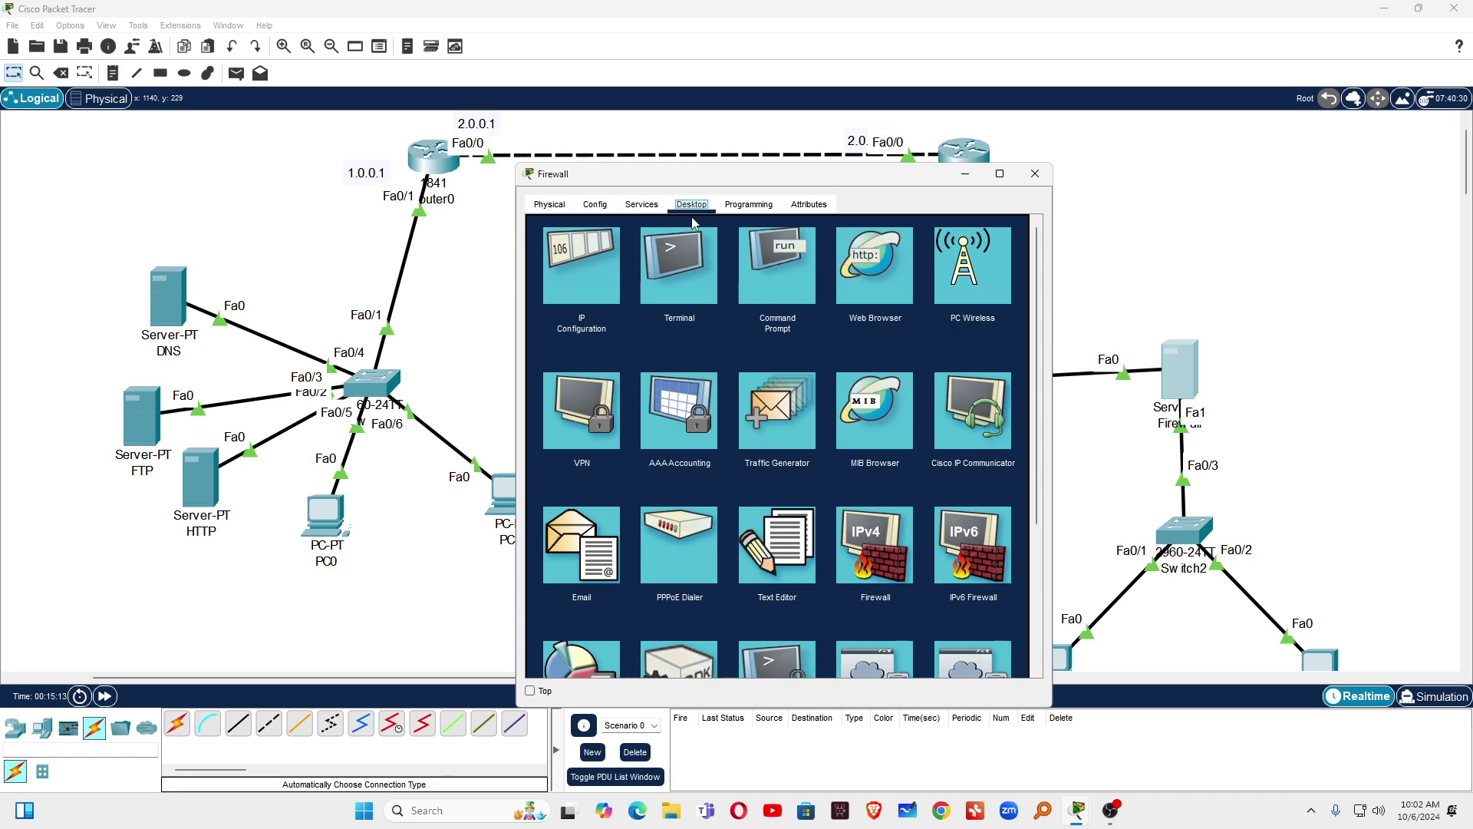
{"action": "scroll", "coordinate": [693, 230], "scroll_direction": "down", "scroll_amount": 3}
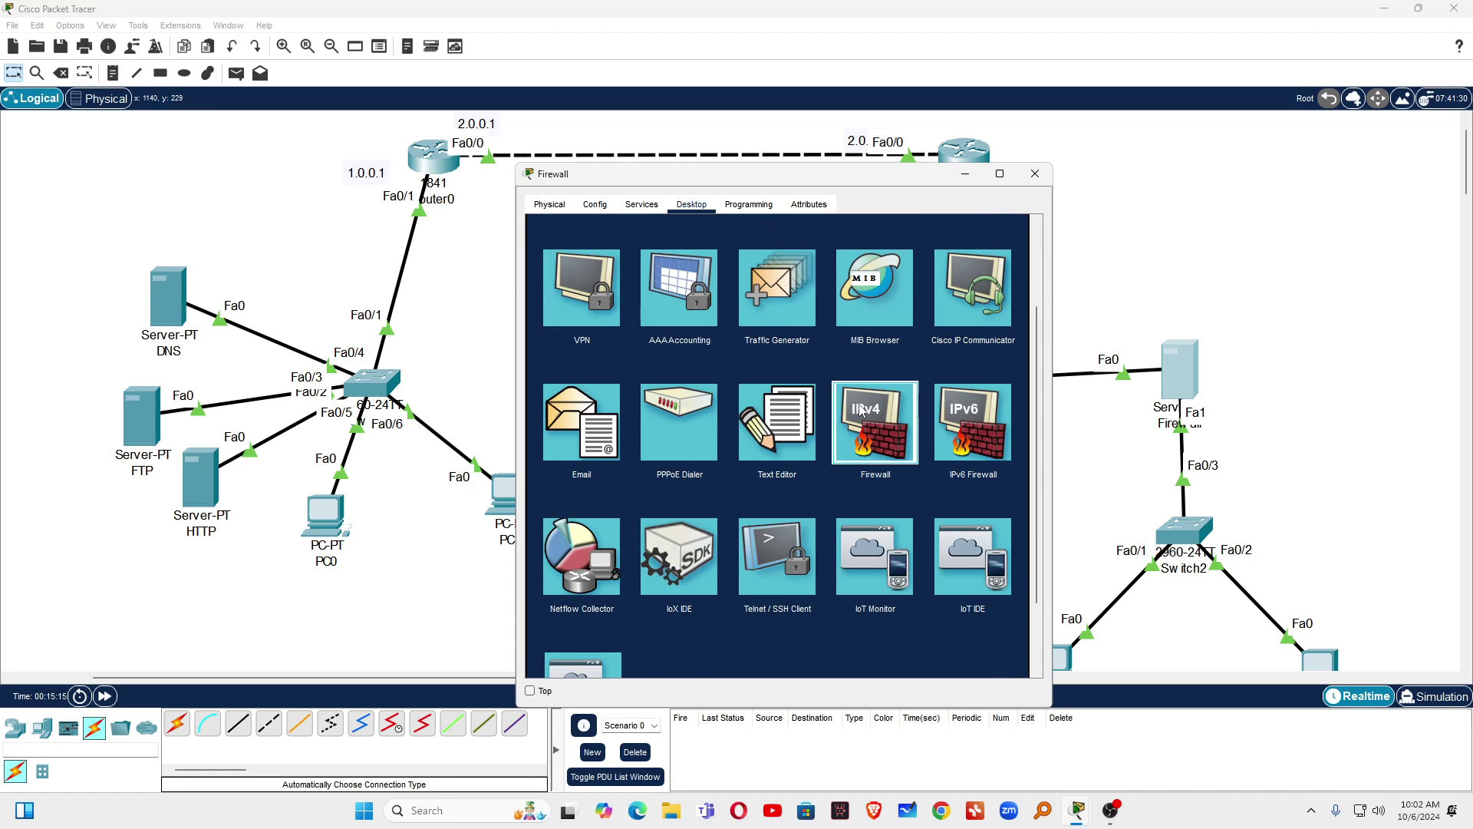
{"action": "left_click", "coordinate": [862, 410]}
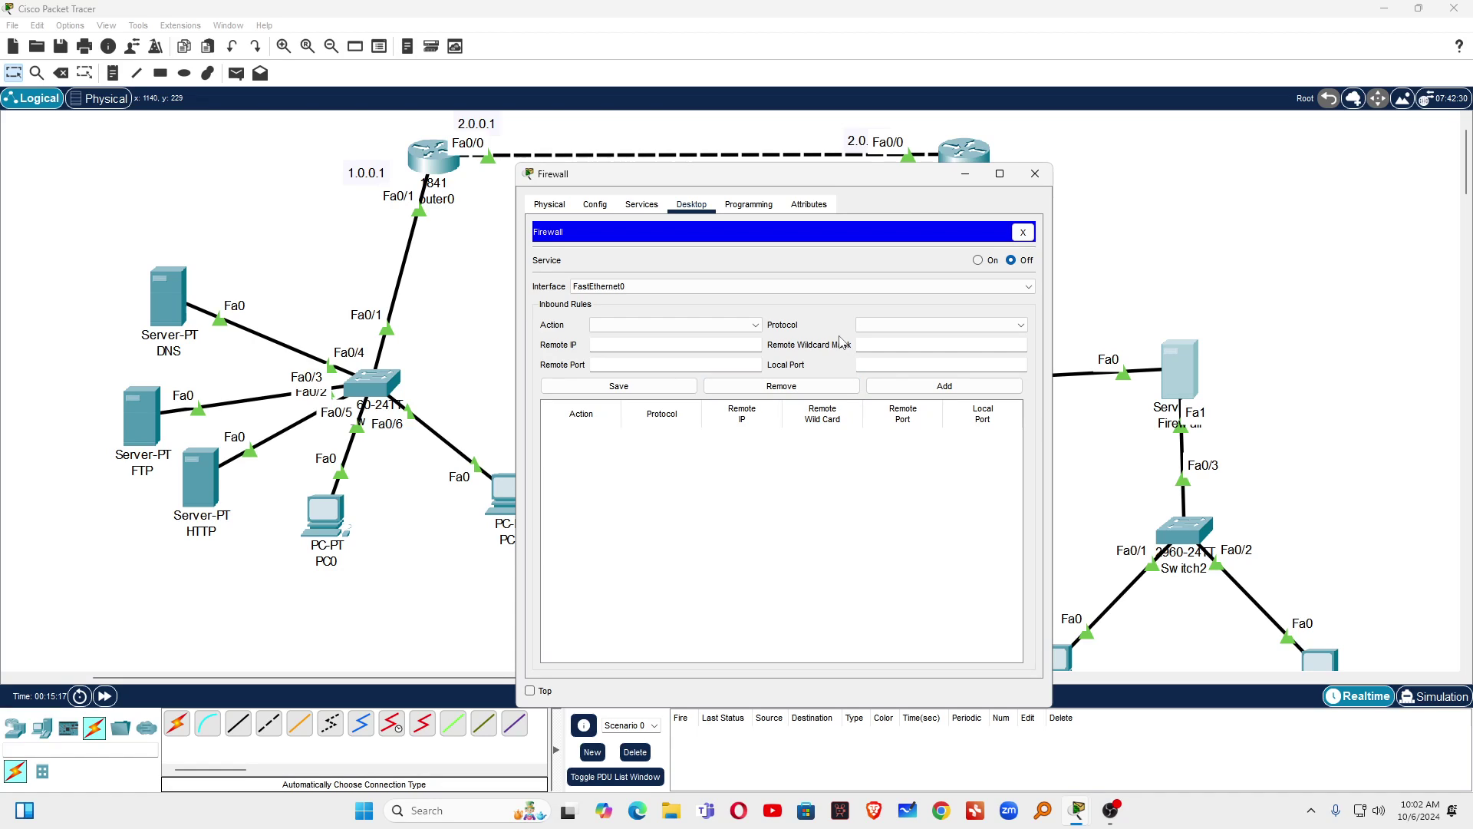